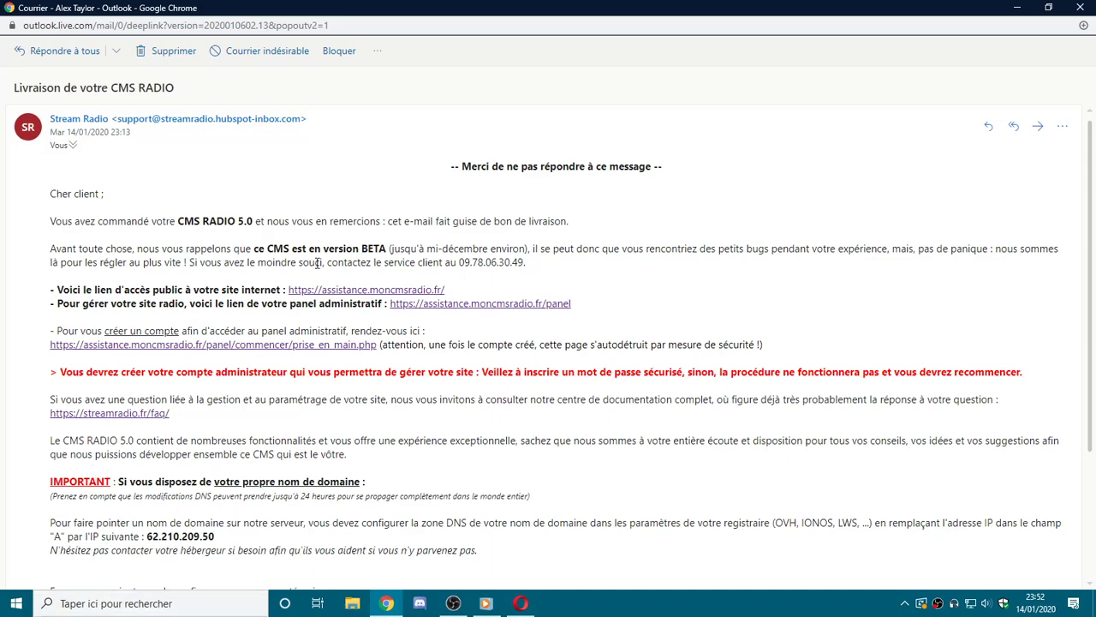
Reread the IMPORTANT and domain-name paragraphs of the delivery e-mail.
drag(51, 482, 481, 540)
scroll(481, 536, down, 1)
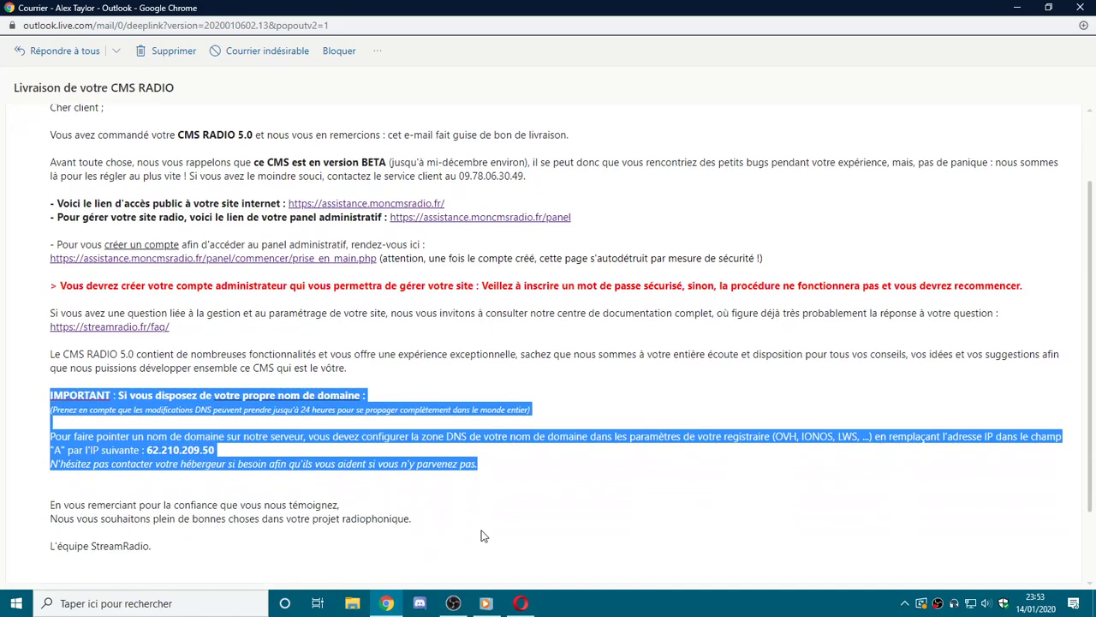
scroll(260, 489, up, 1)
click(233, 491)
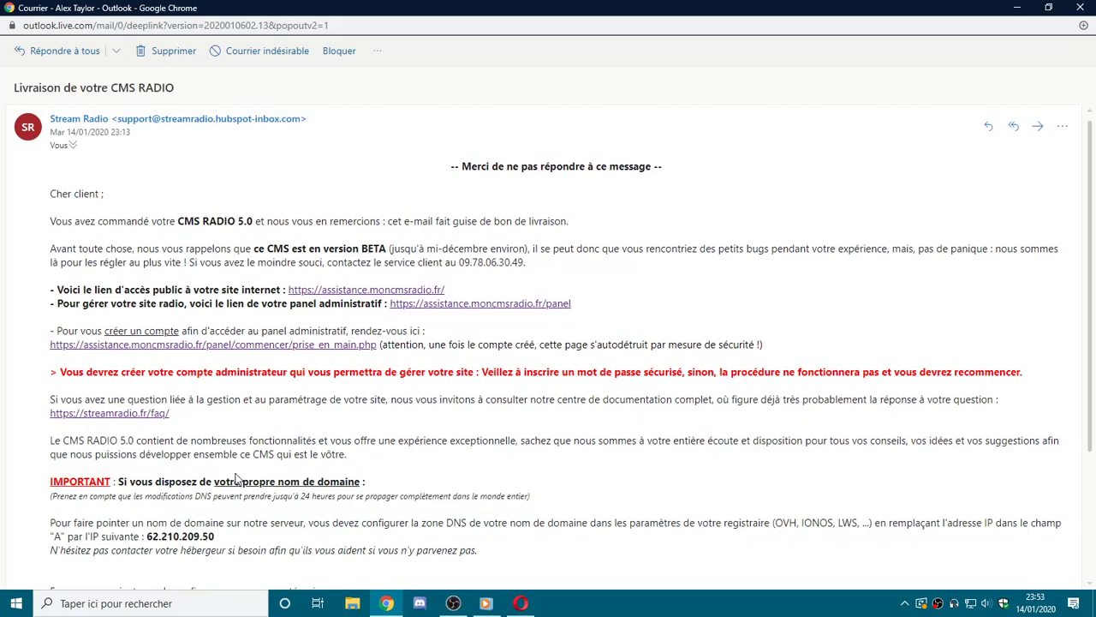
scroll(118, 479, down, 1)
drag(49, 391, 502, 465)
click(454, 463)
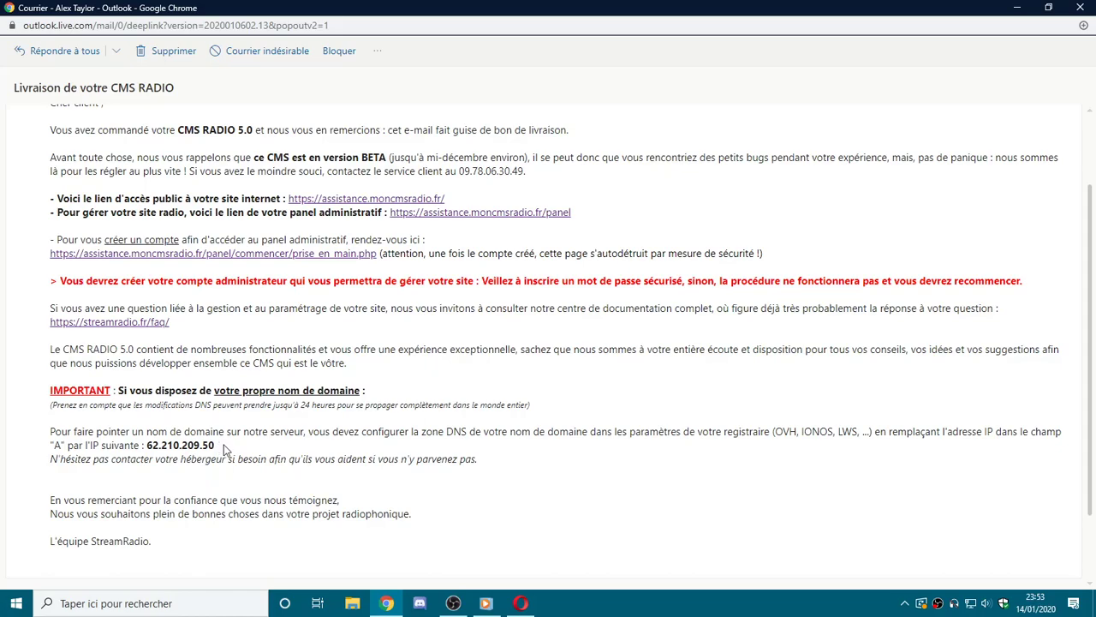
Pick out the server IP address 62.210.209.50 in the e-mail.
drag(220, 445, 145, 445)
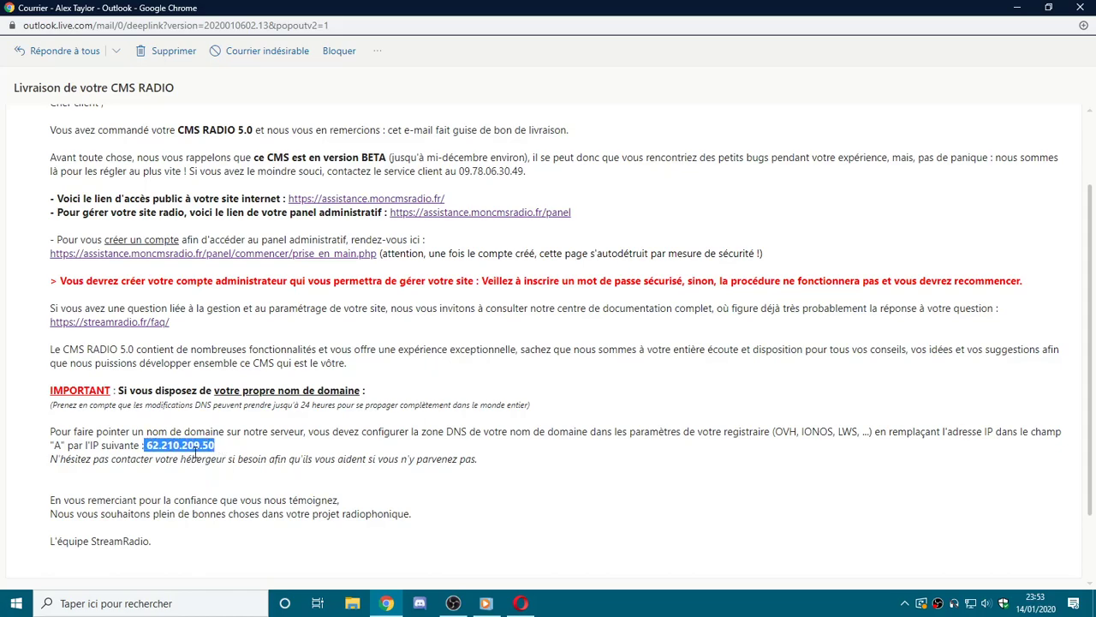
click(190, 453)
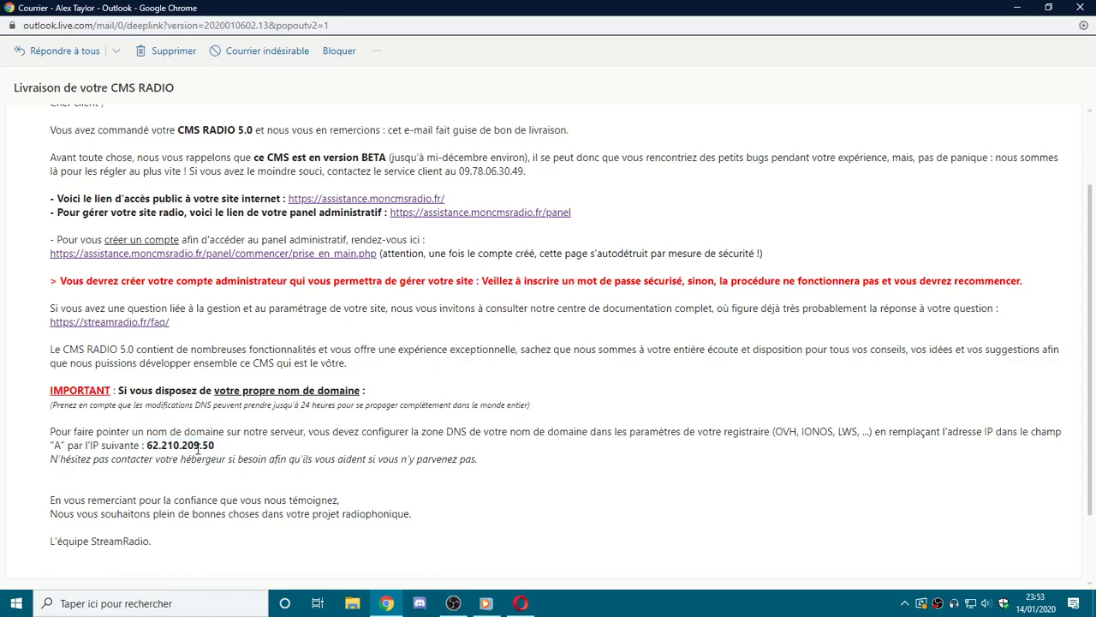
double_click(196, 452)
click(178, 451)
scroll(197, 442, up, 2)
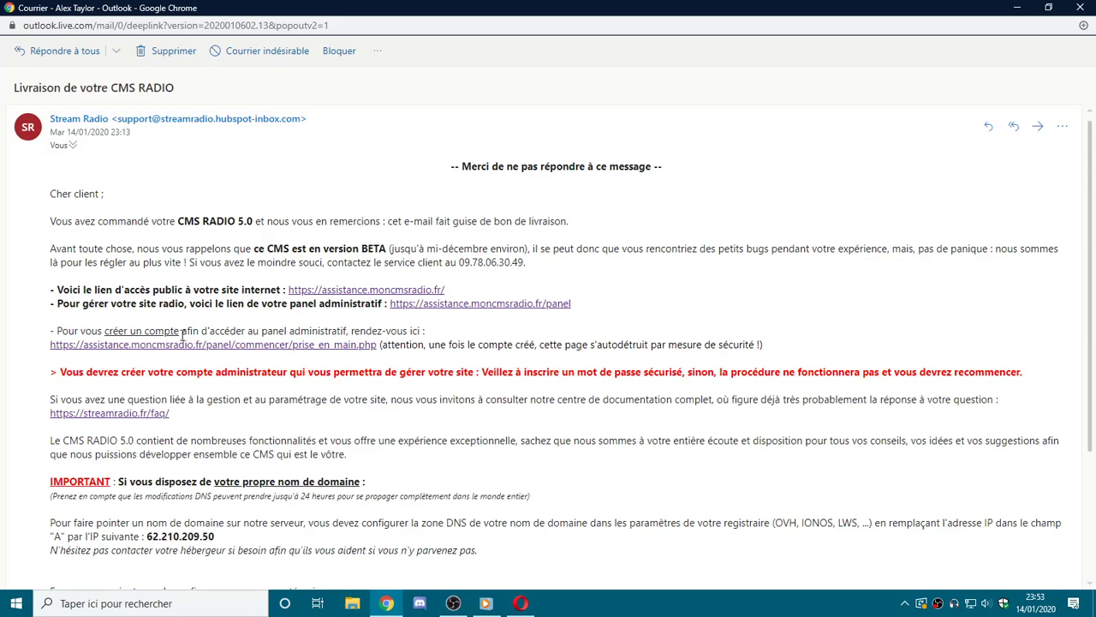
Review the site and admin panel access links, then open the public site assistance.moncmsradio.fr.
drag(58, 291, 630, 347)
click(261, 329)
drag(161, 296, 236, 302)
click(237, 301)
drag(115, 305, 169, 318)
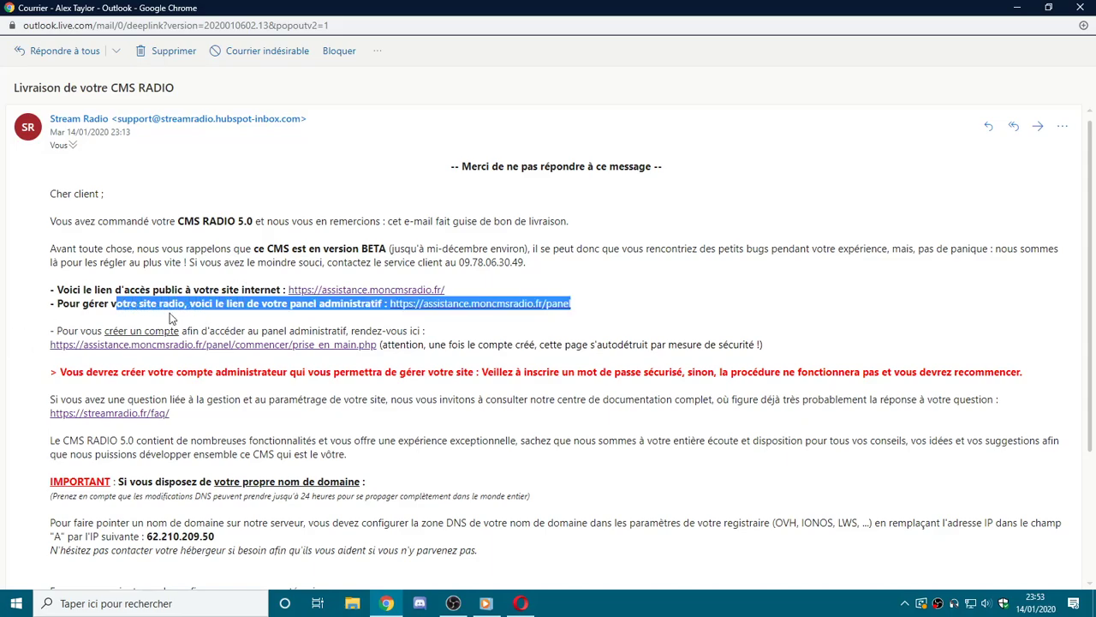
click(330, 320)
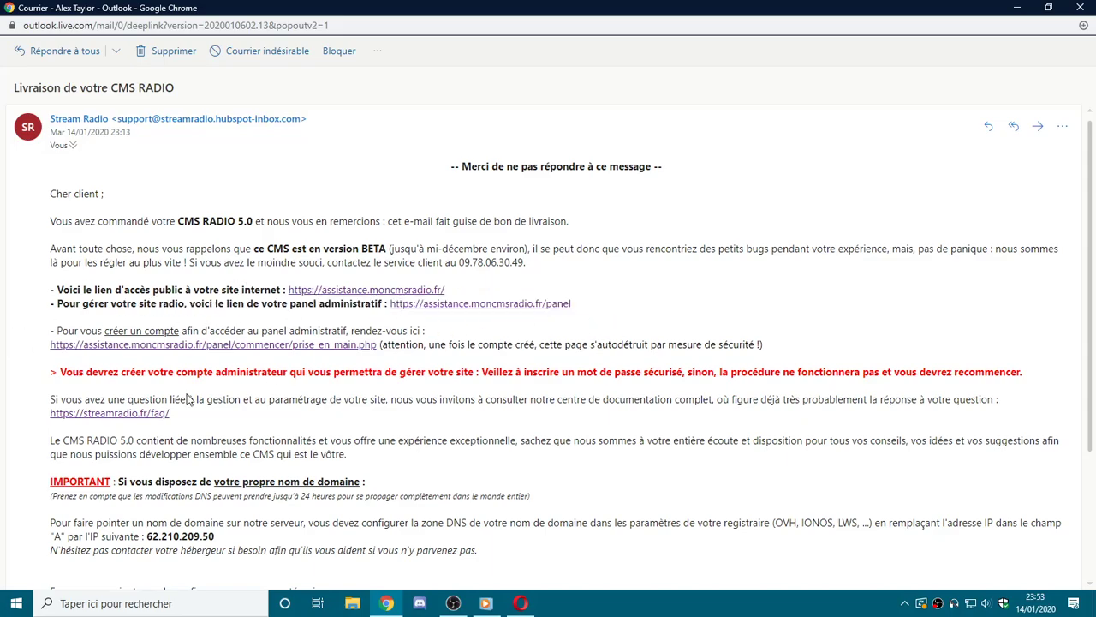
drag(85, 332, 105, 335)
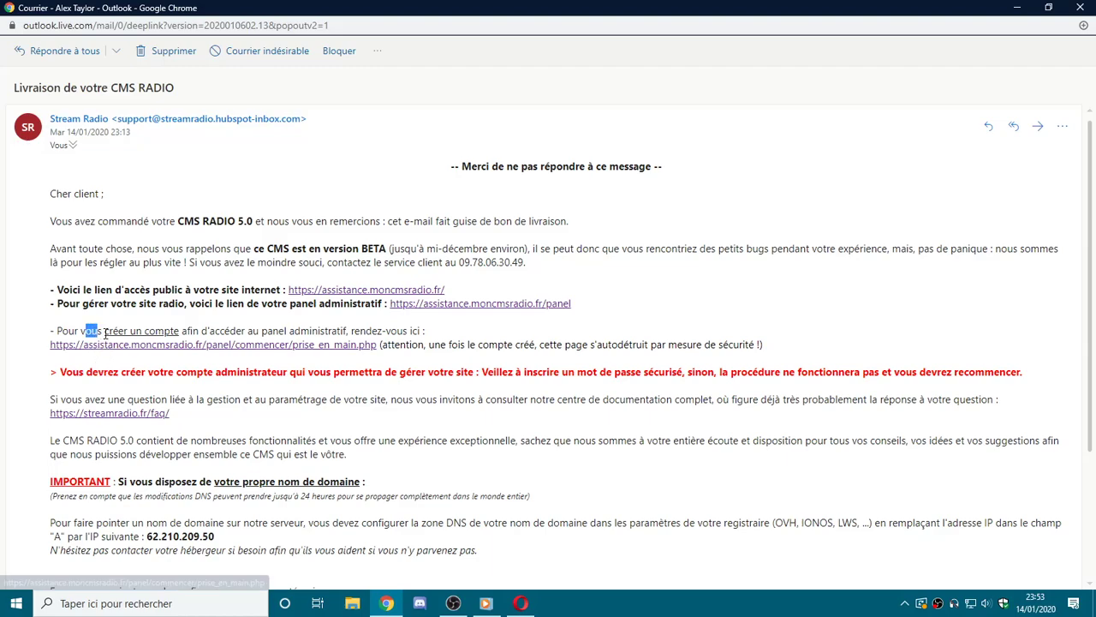
click(334, 292)
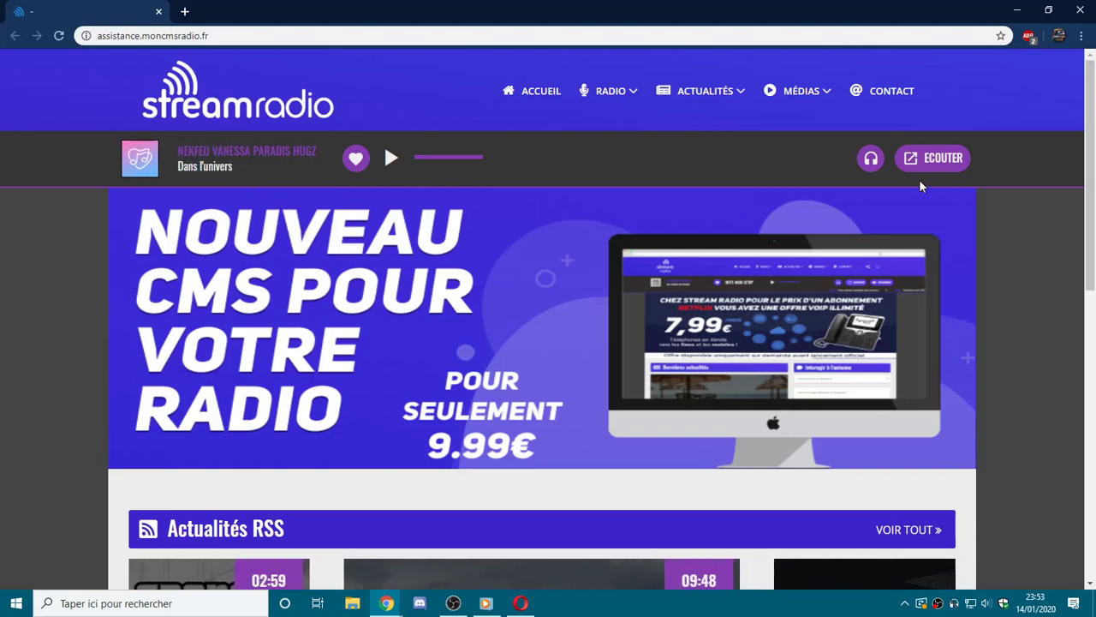
Show the recently played tracks, scroll the homepage, then minimise Chrome to return to the e-mail.
click(870, 158)
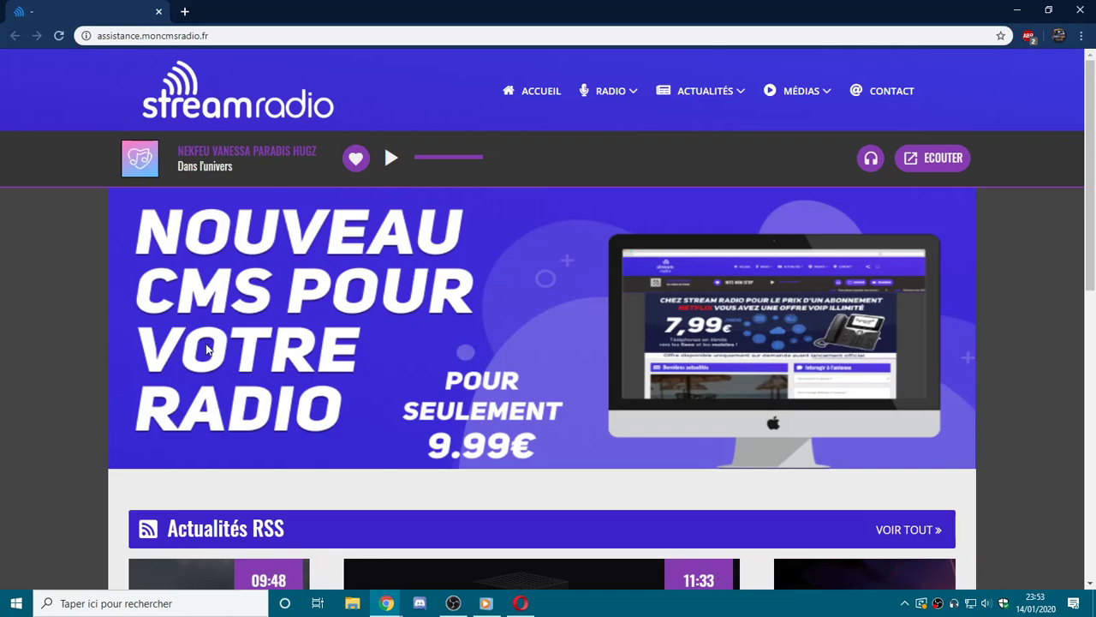
drag(178, 152, 194, 152)
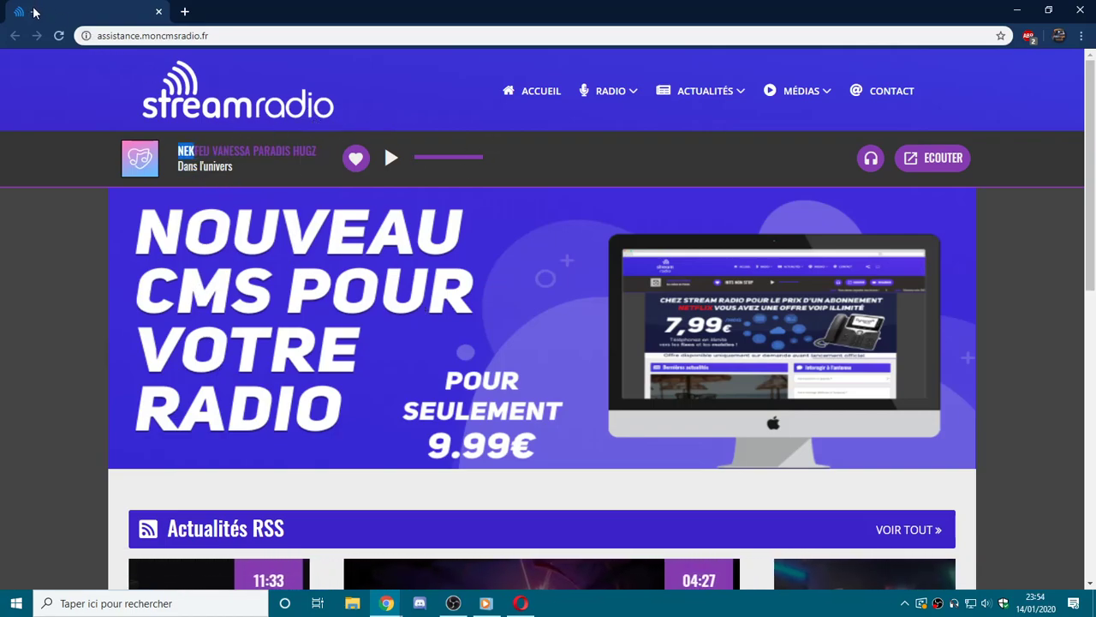
scroll(465, 265, down, 8)
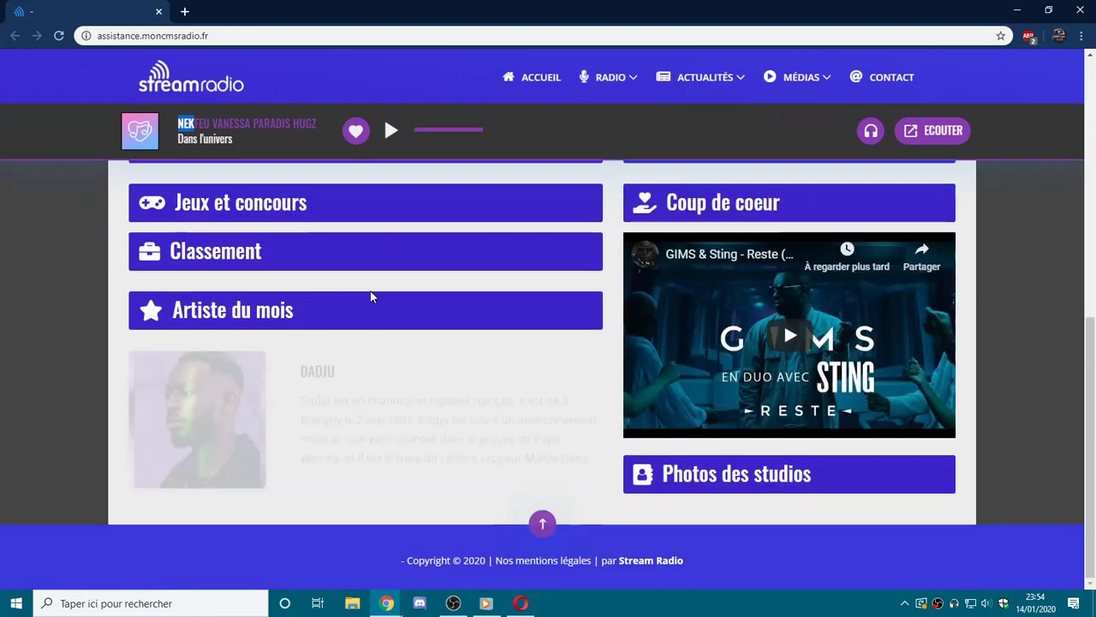
scroll(360, 424, up, 4)
scroll(361, 424, down, 1)
scroll(362, 392, up, 5)
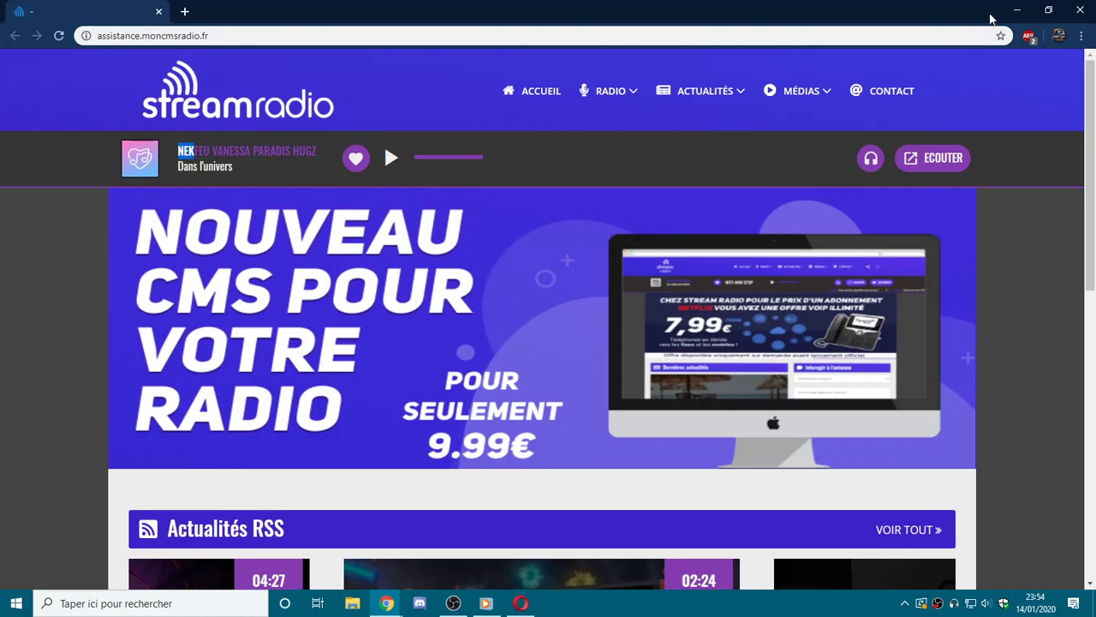
click(1024, 16)
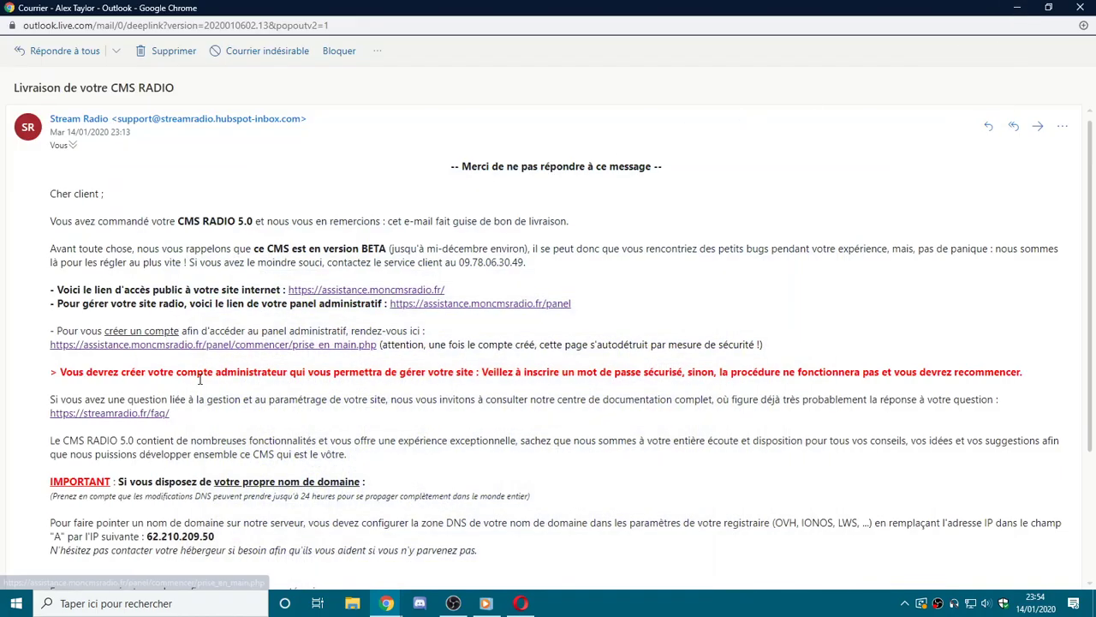
Follow the e-mail's panel link and reach the 'Créez votre accès panel' account-creation page.
click(505, 304)
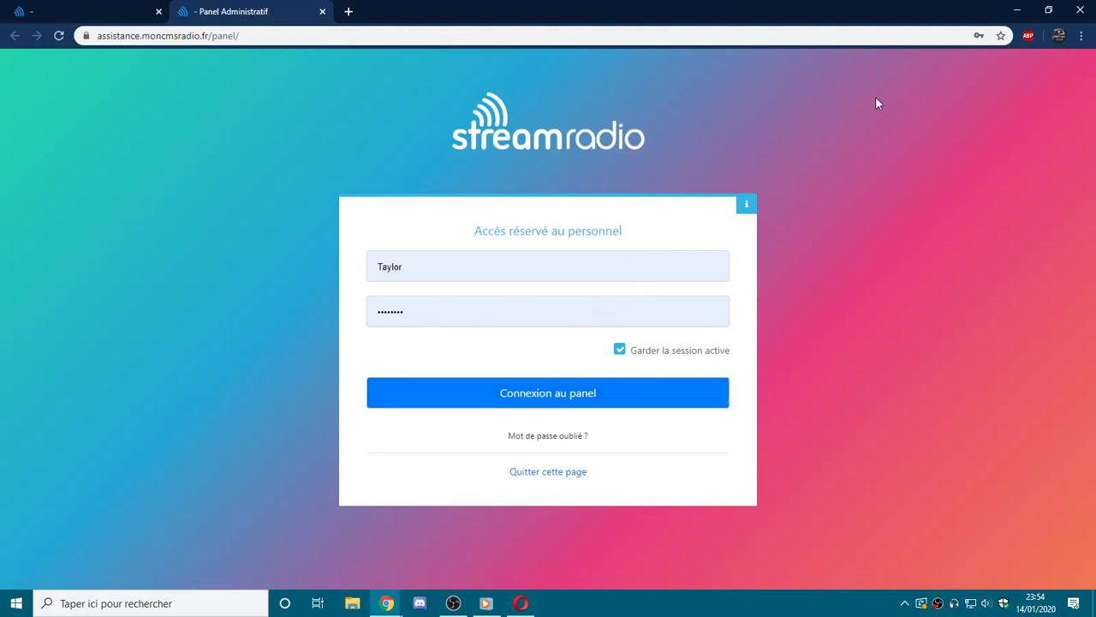
click(1085, 6)
scroll(195, 380, down, 3)
scroll(196, 381, up, 2)
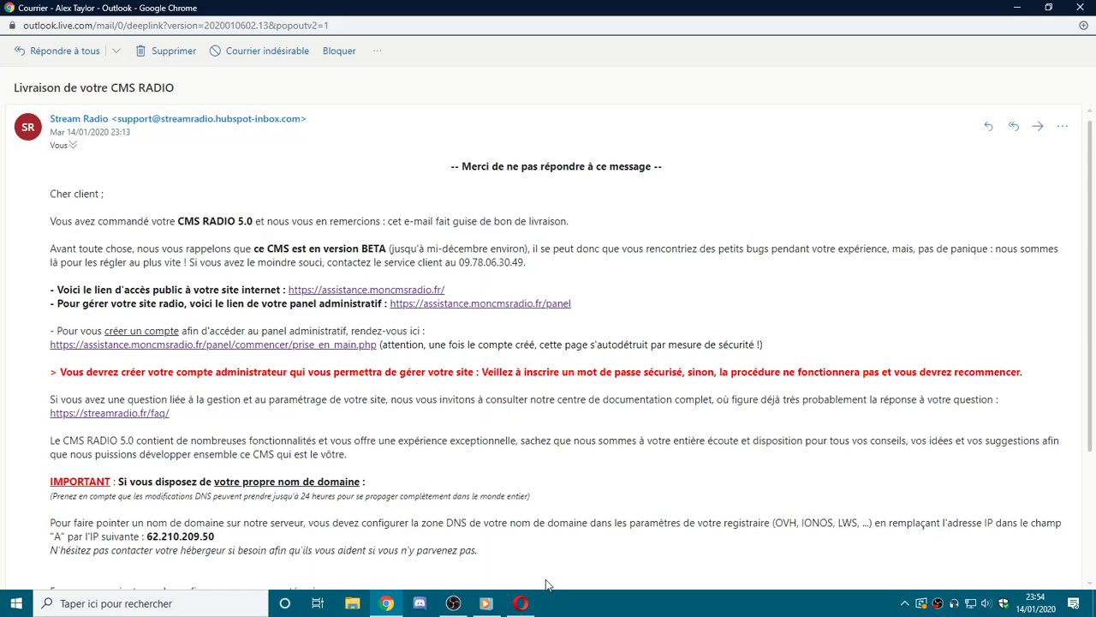
click(520, 603)
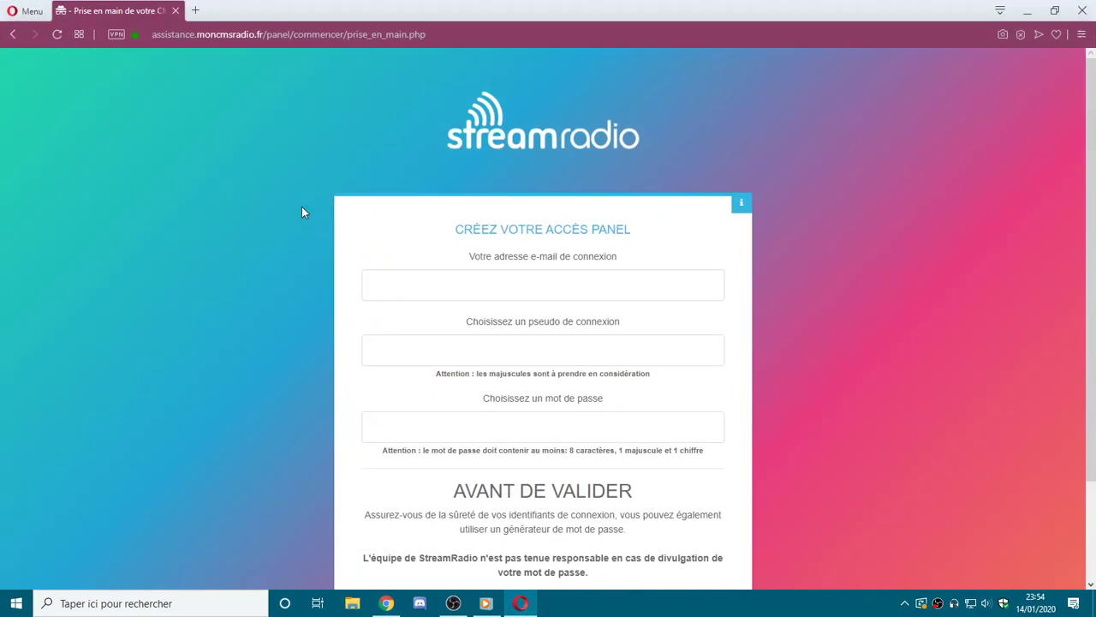
Enter the administrator's login e-mail address and username.
click(482, 280)
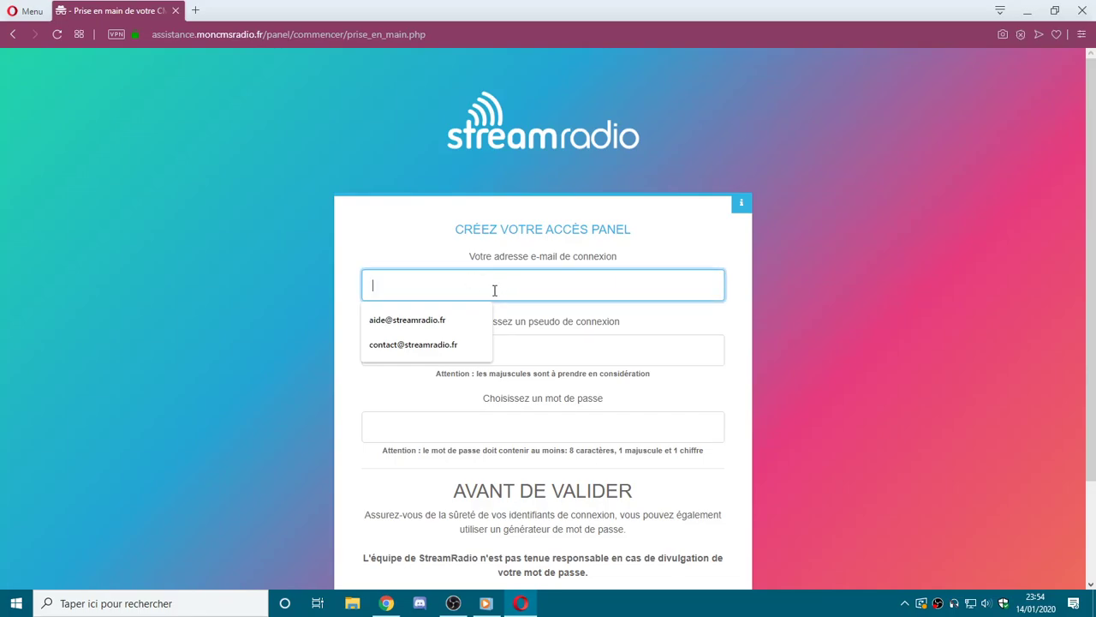
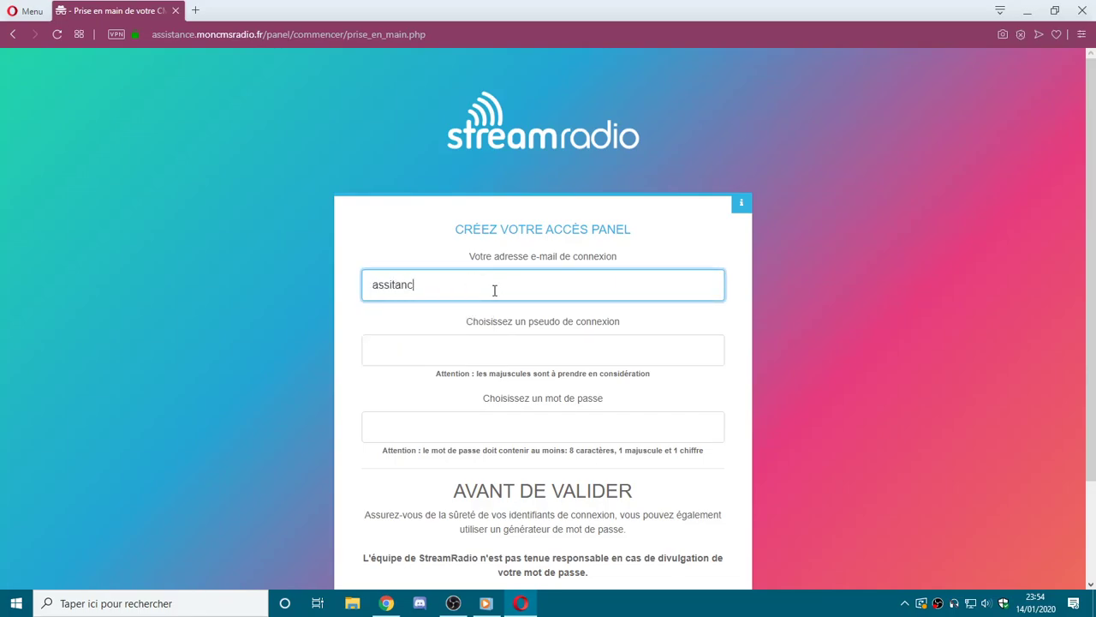
key(Tab)
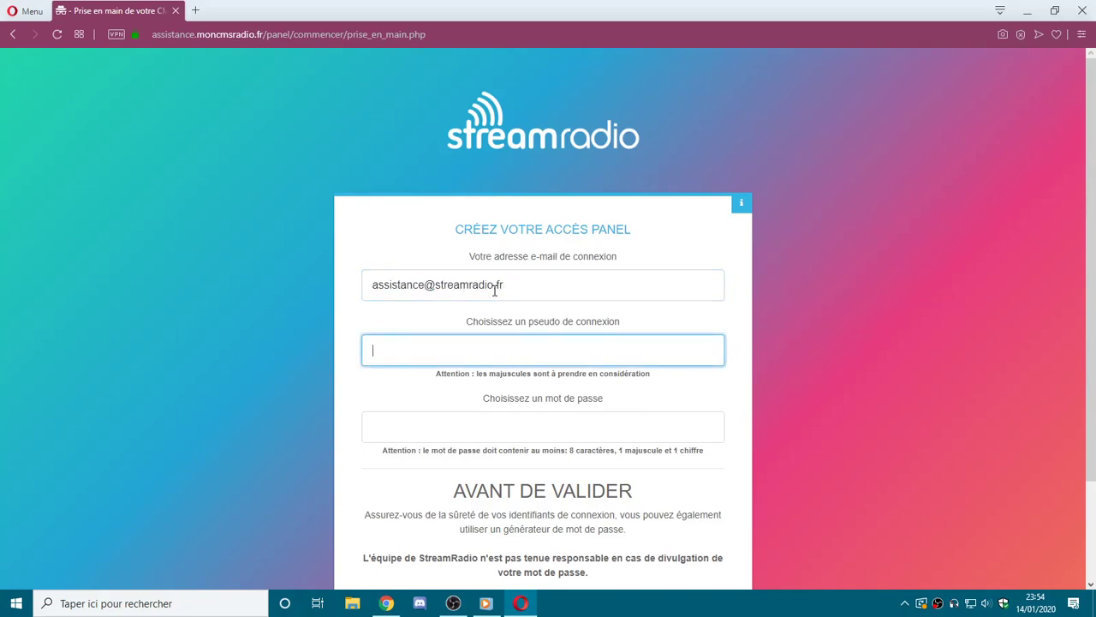
text(Taylor)
Enter the account password and submit it with Valider la création.
click(527, 425)
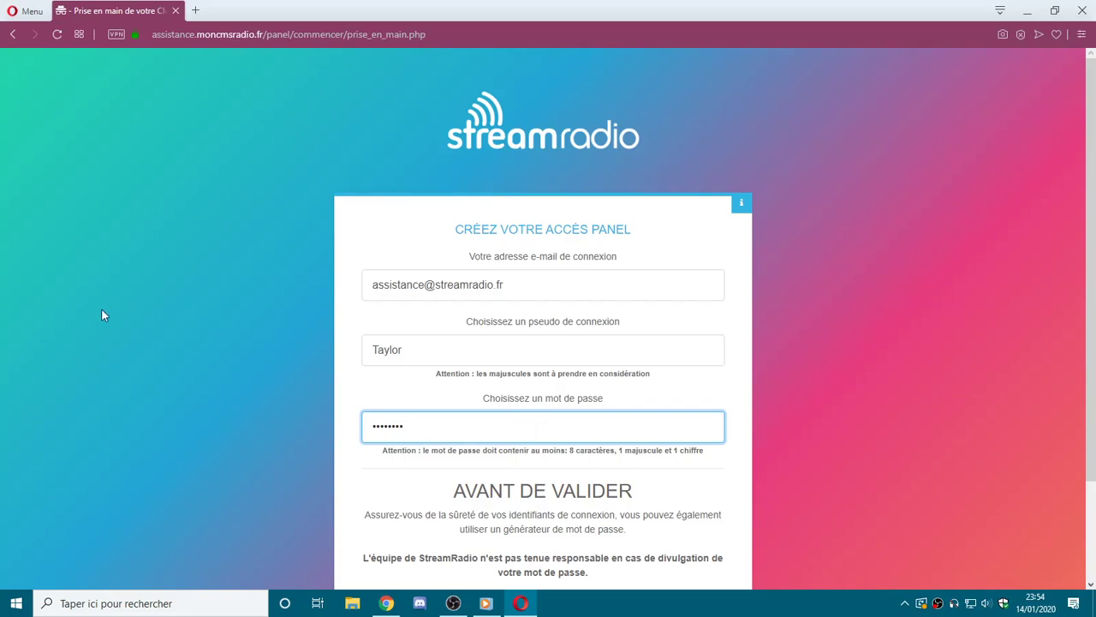
click(392, 451)
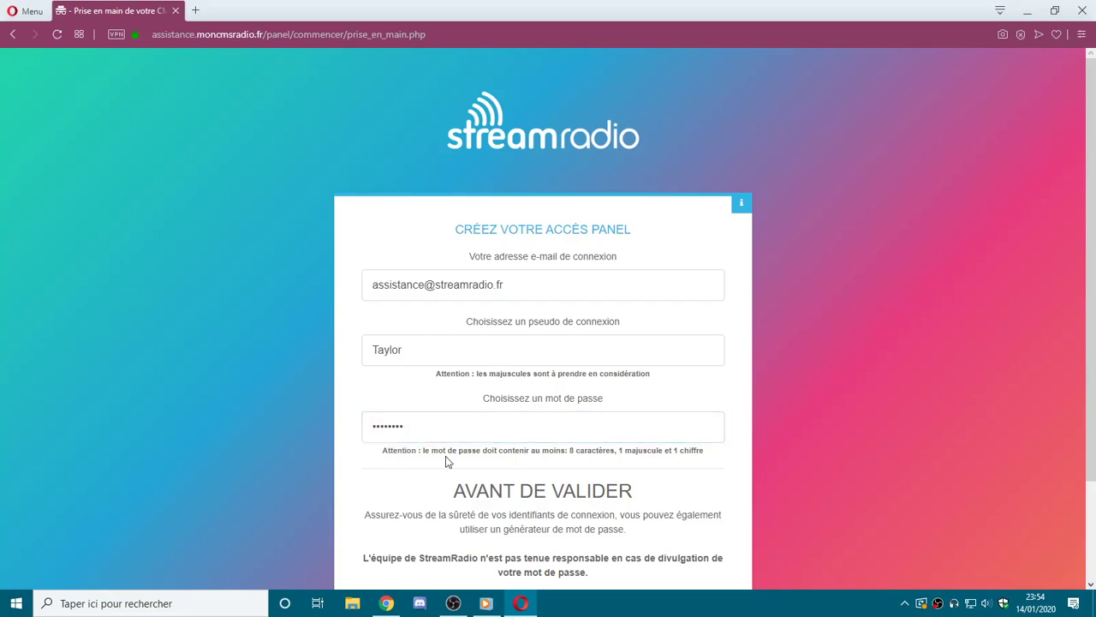
drag(497, 449, 613, 451)
click(629, 451)
scroll(556, 390, down, 2)
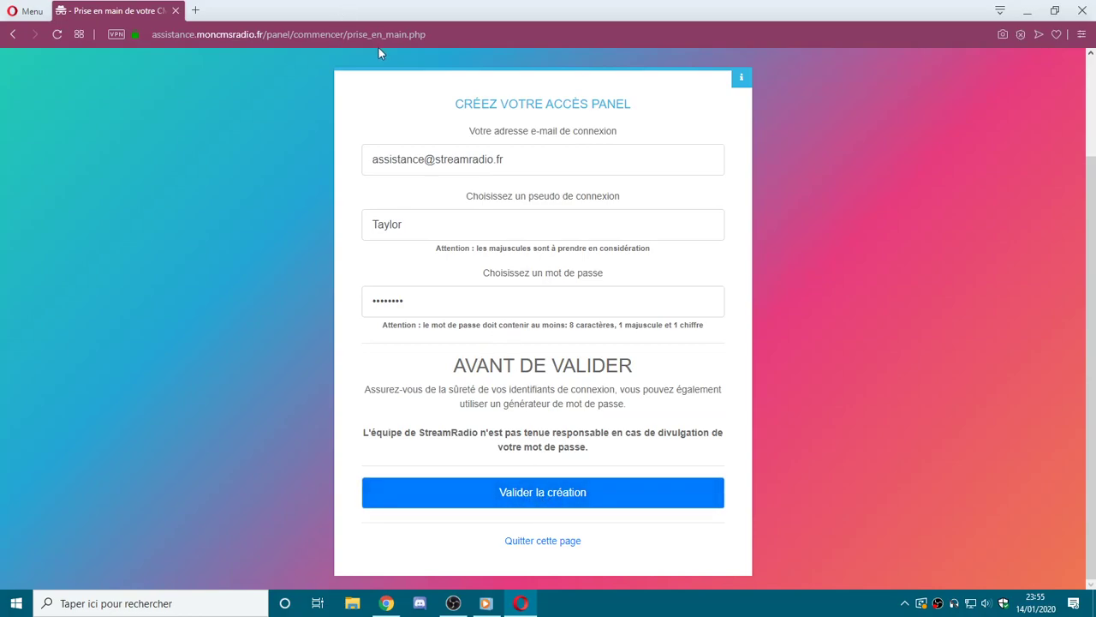
click(499, 494)
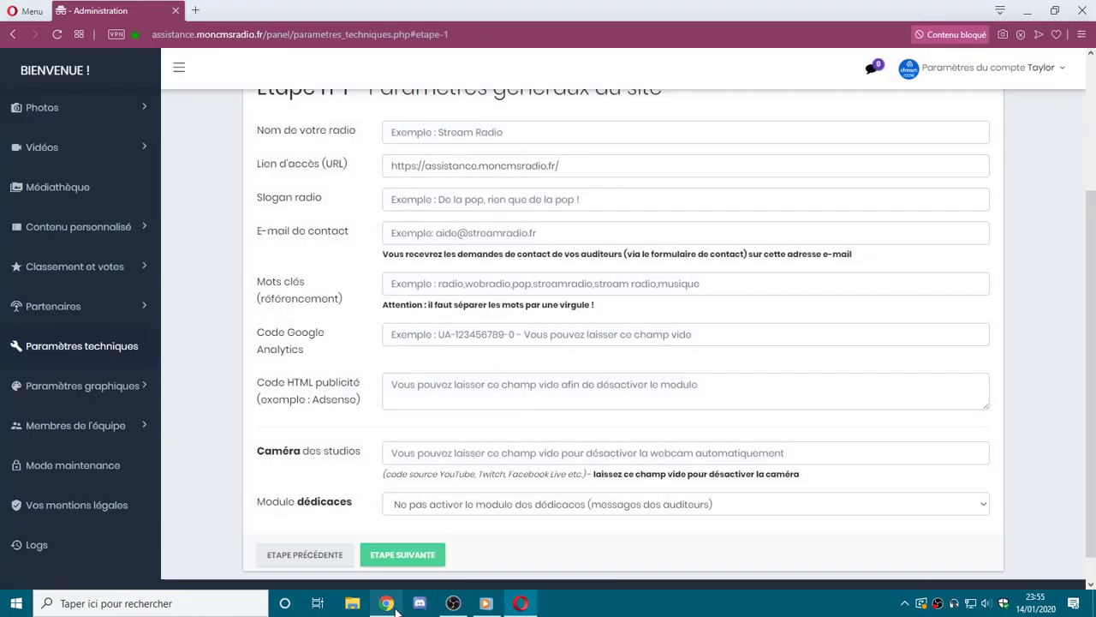
click(386, 603)
click(222, 347)
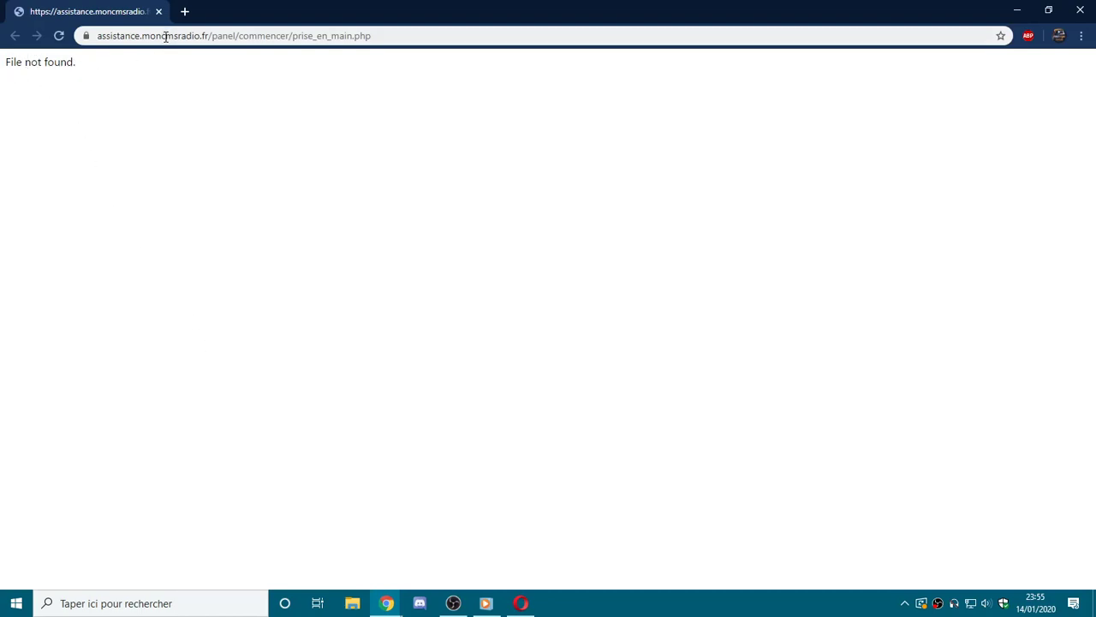
click(158, 12)
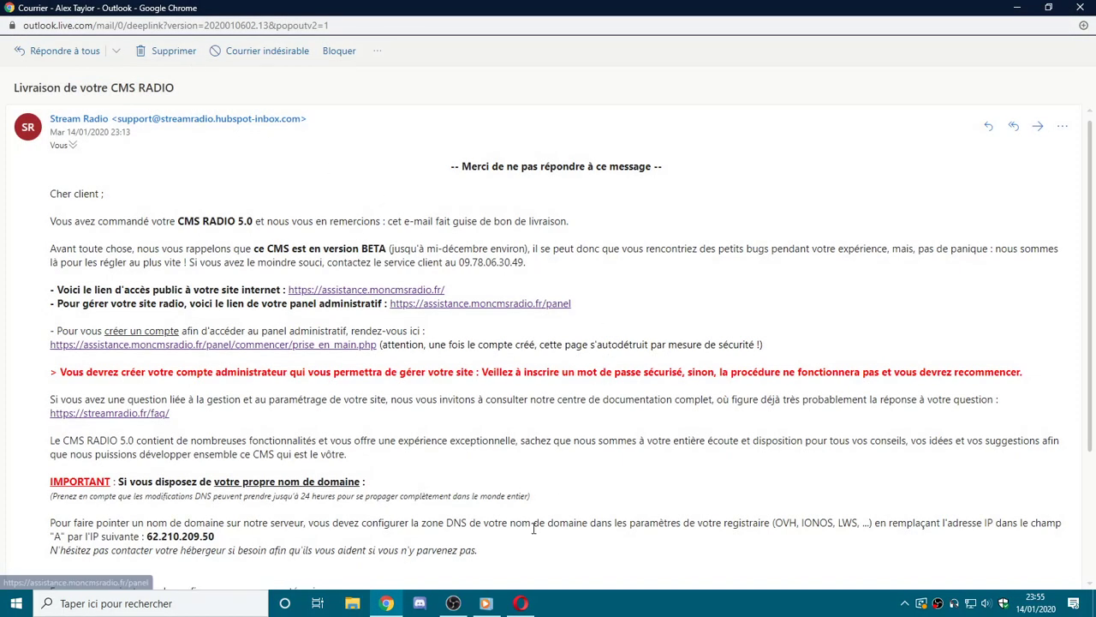
click(520, 603)
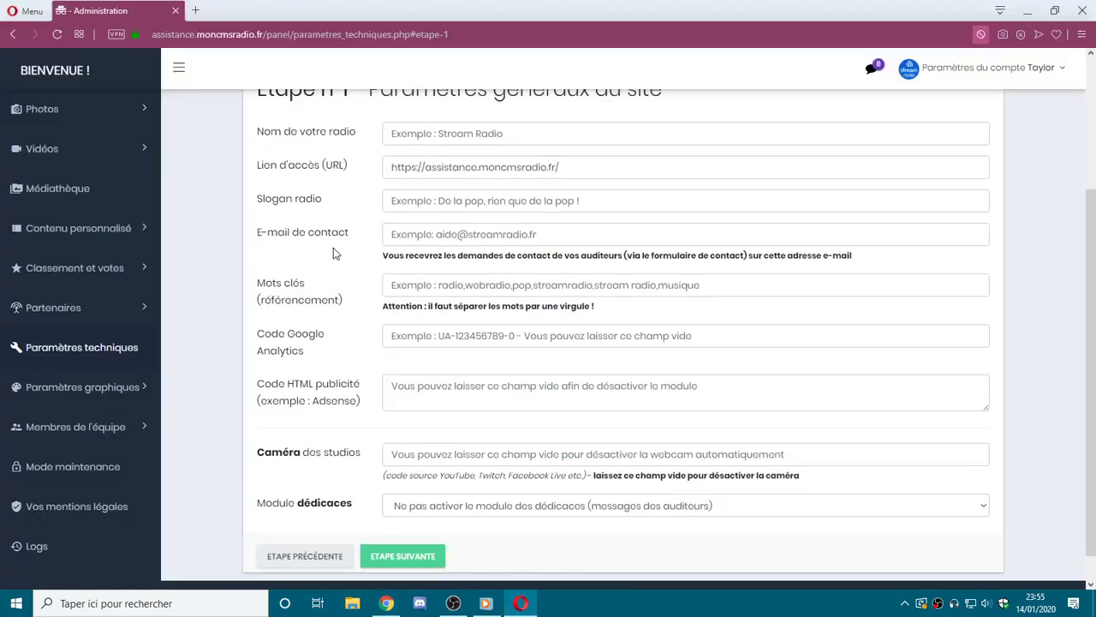
scroll(333, 255, up, 3)
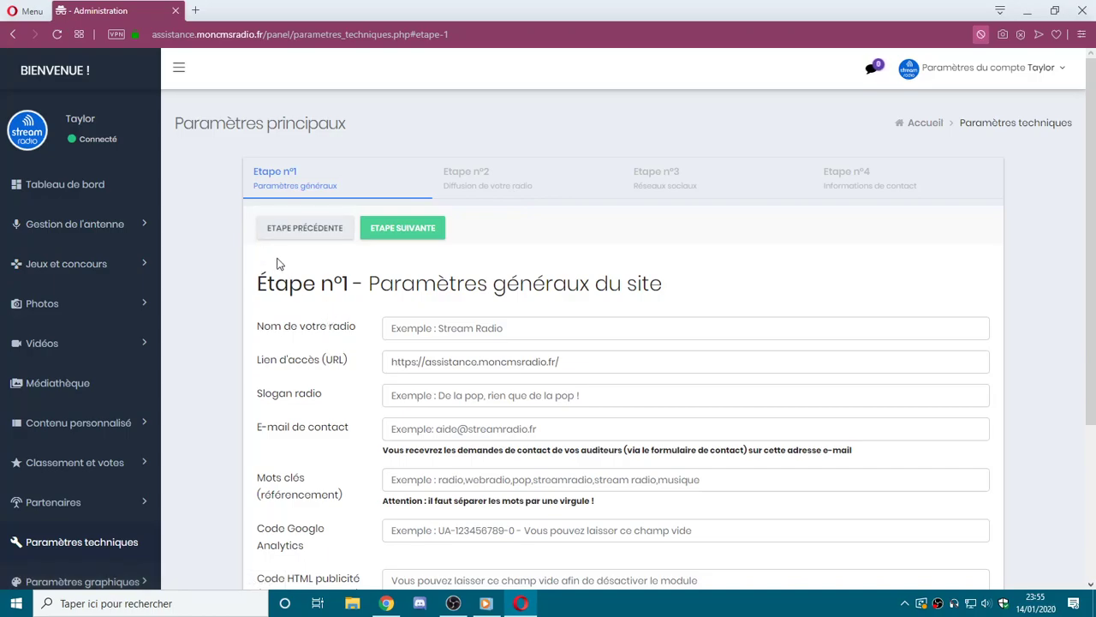
Enter 'Assistance Radio' as the radio name.
scroll(497, 112, down, 2)
click(514, 145)
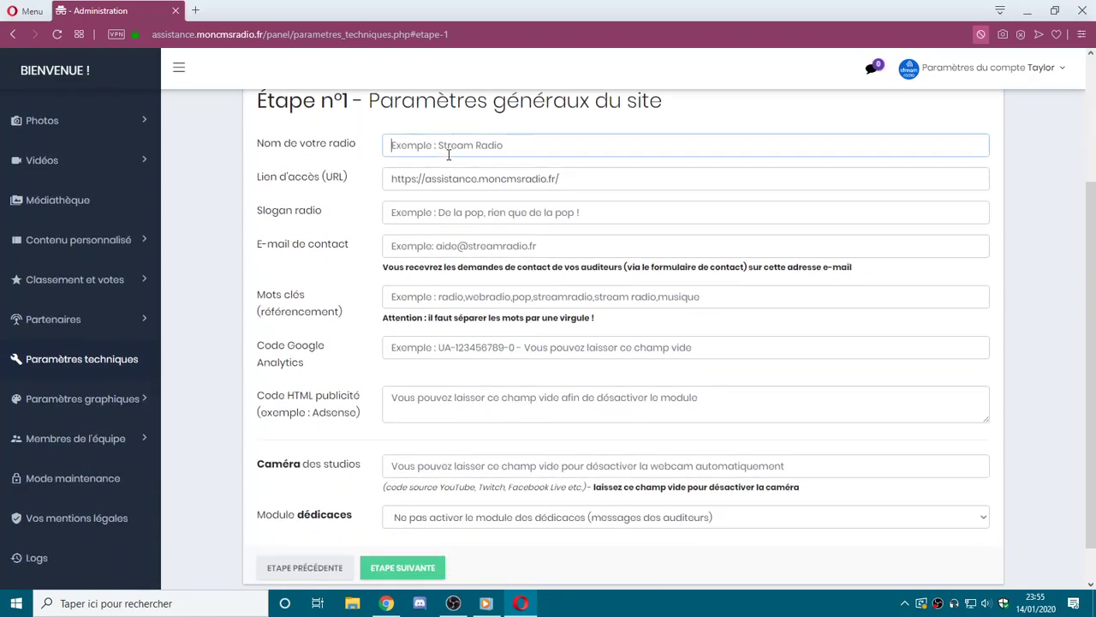
scroll(442, 276, up, 2)
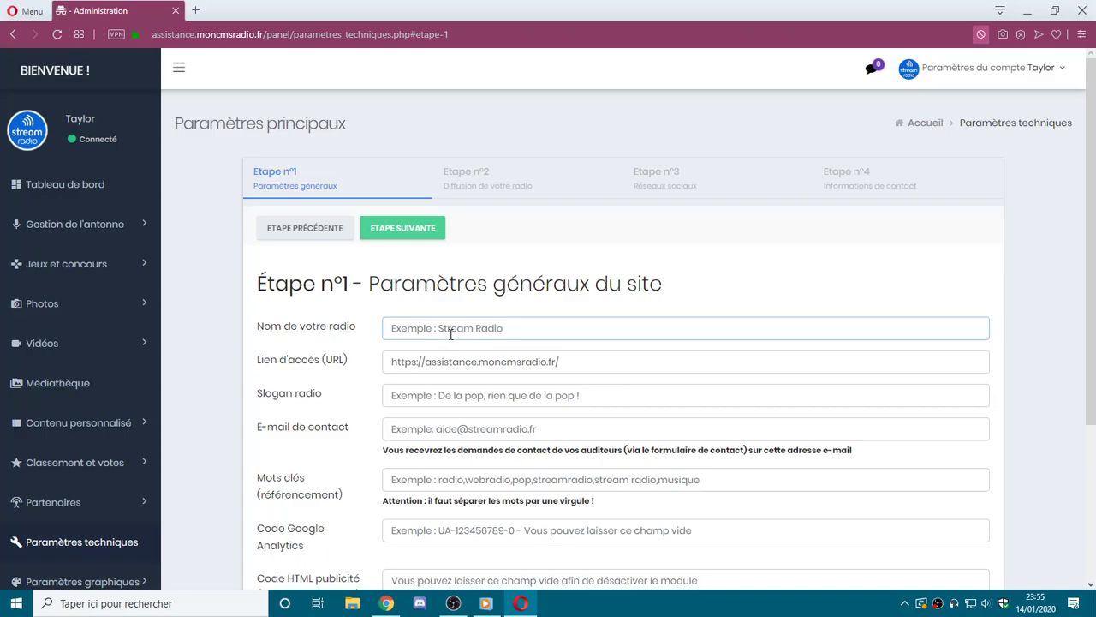
text(Assistance)
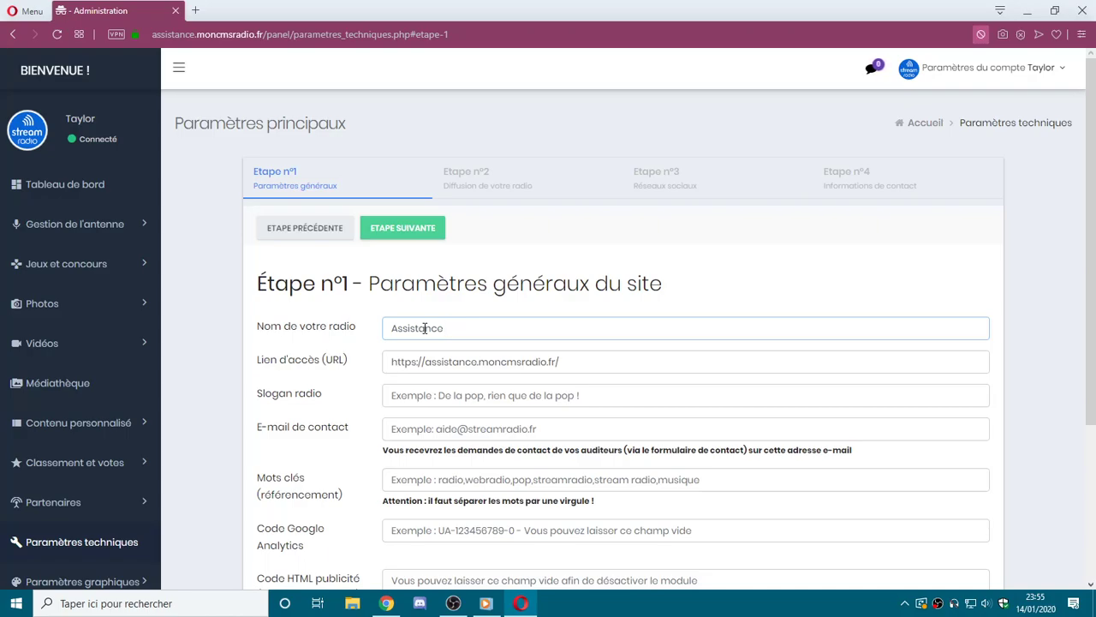
text(Radio)
Compare the access URL field with the domain in the panel's web address.
triple_click(483, 362)
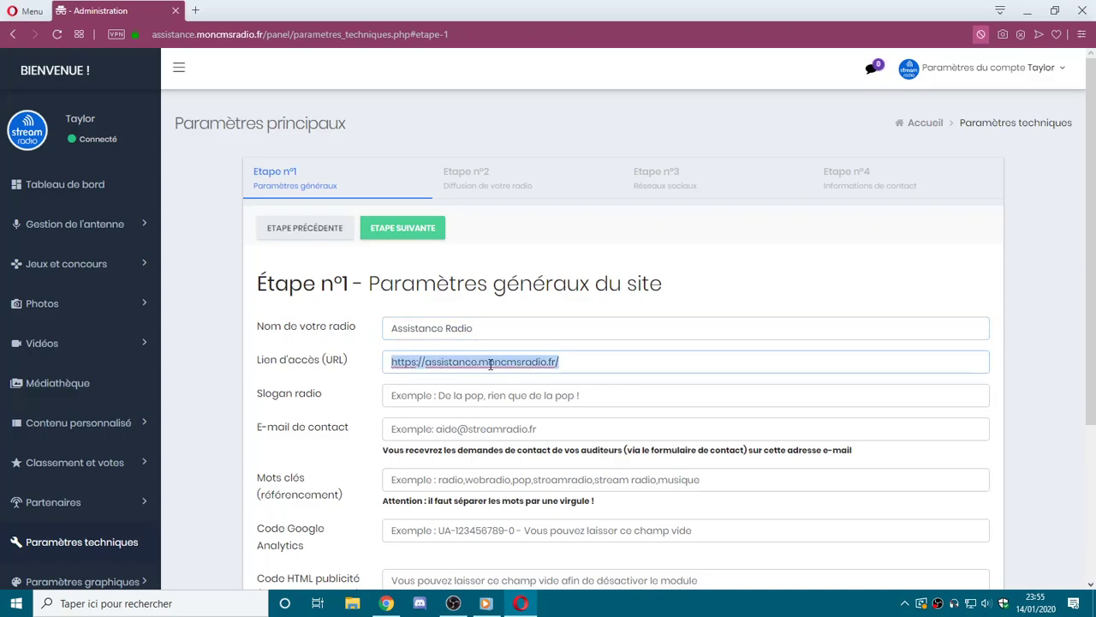
click(153, 37)
click(164, 37)
drag(155, 36, 268, 32)
click(436, 366)
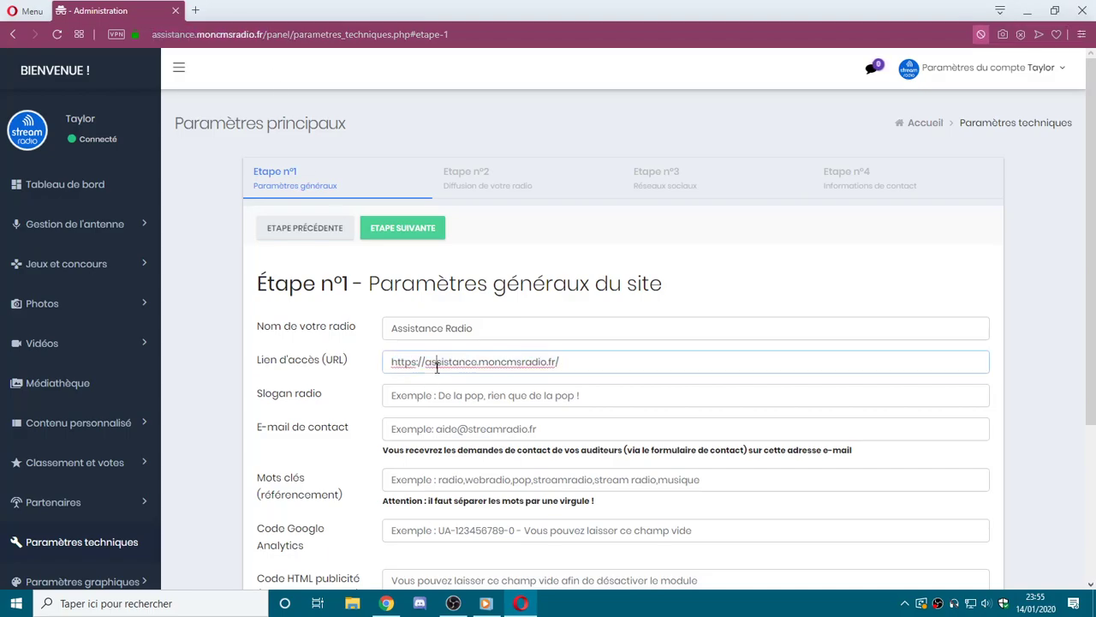
triple_click(575, 363)
click(564, 362)
drag(397, 363, 427, 362)
drag(563, 363, 333, 349)
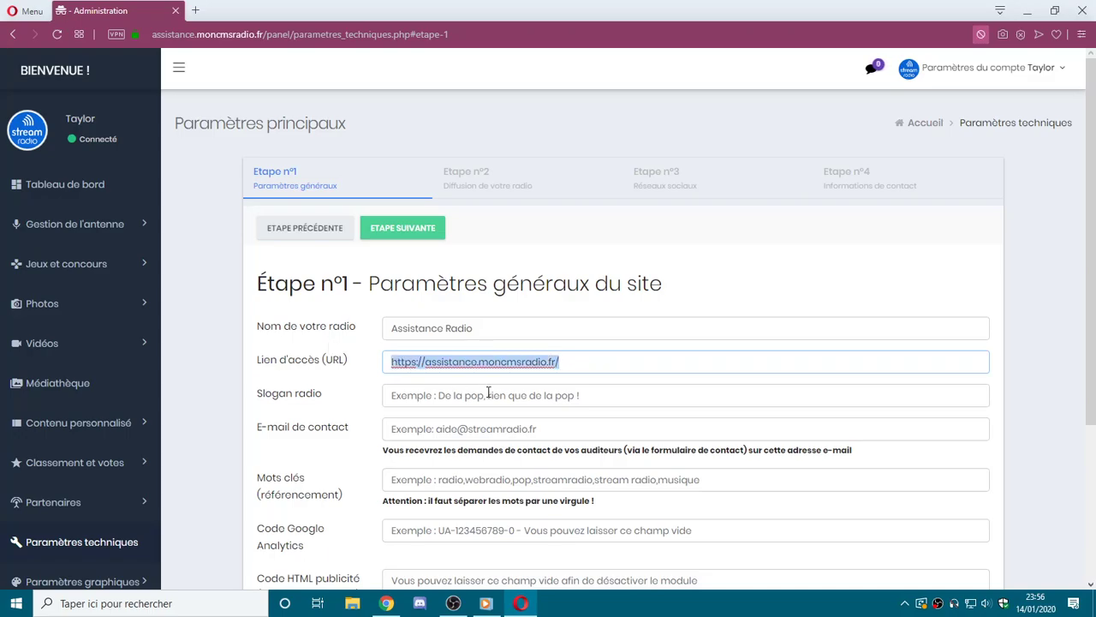
Type the slogan 'La radio qui vous aide dans vos projets !' and read the contact e-mail note.
click(493, 394)
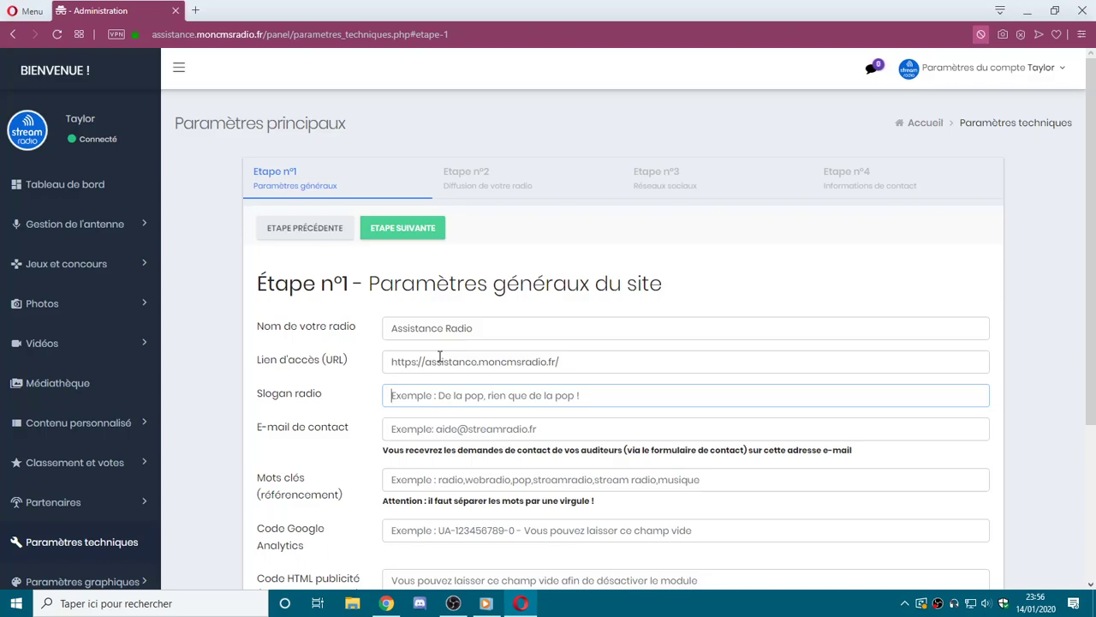
text(LA radi)
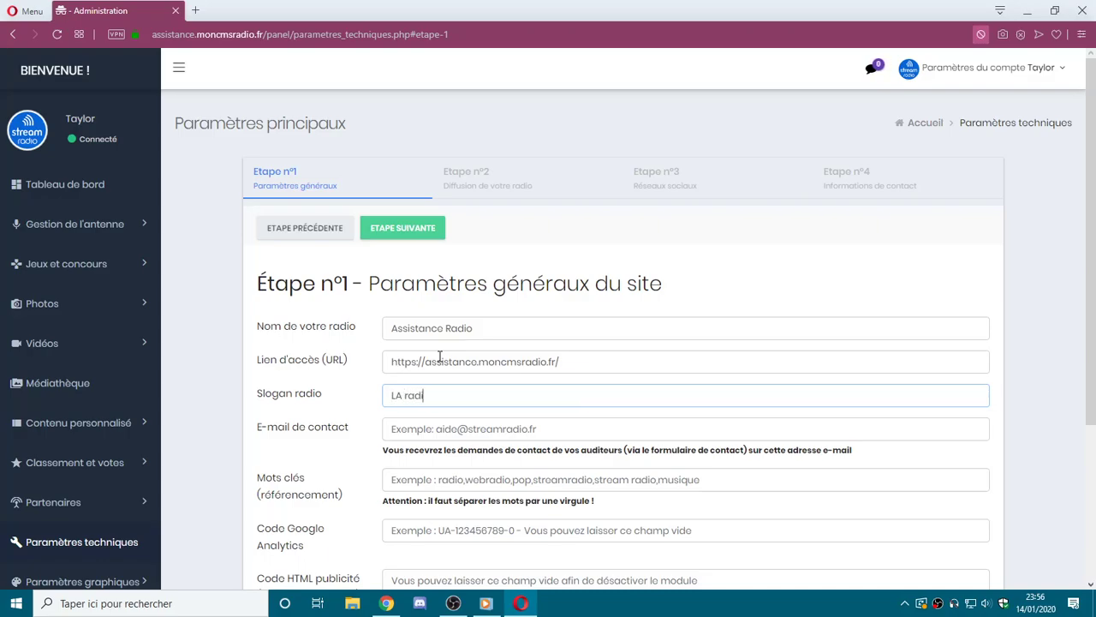
text(dio qui vous aide dans vos projet)
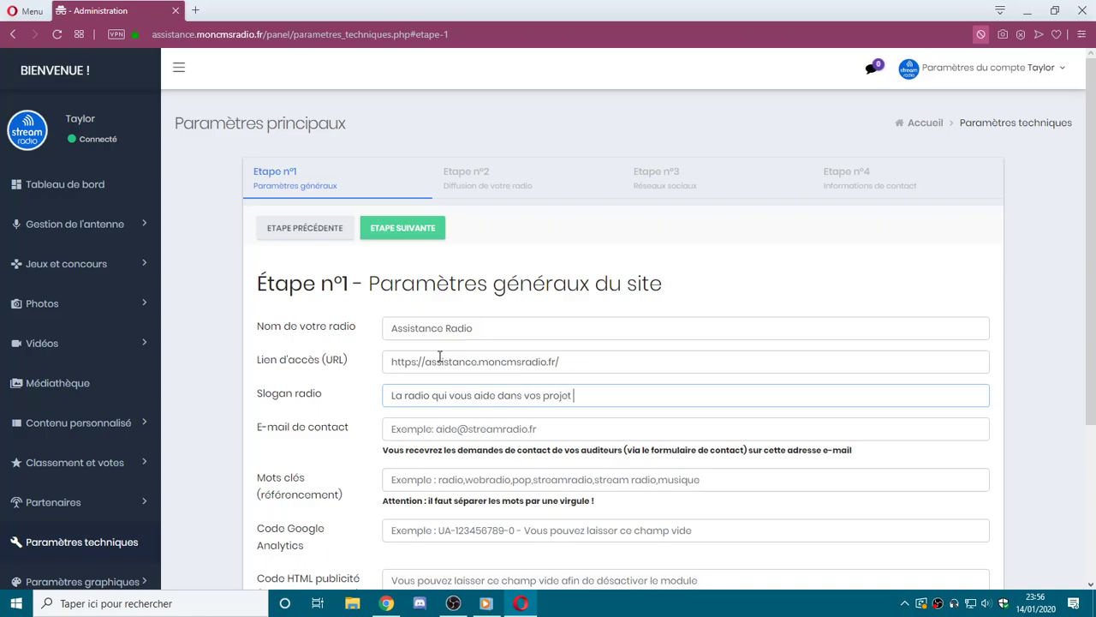
click(427, 436)
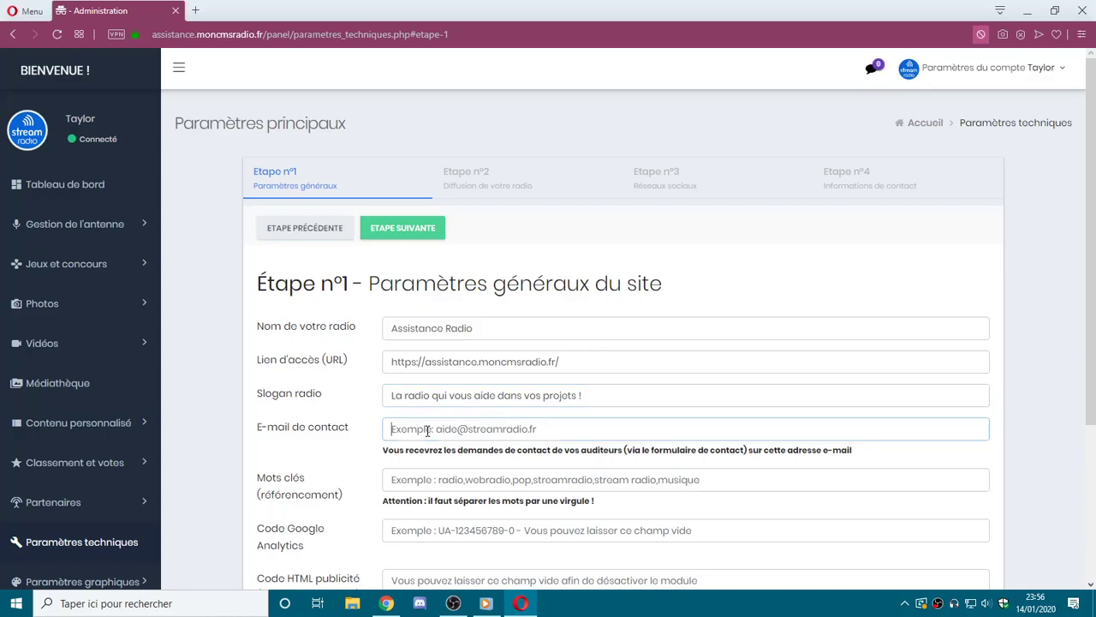
drag(382, 454, 836, 454)
click(837, 455)
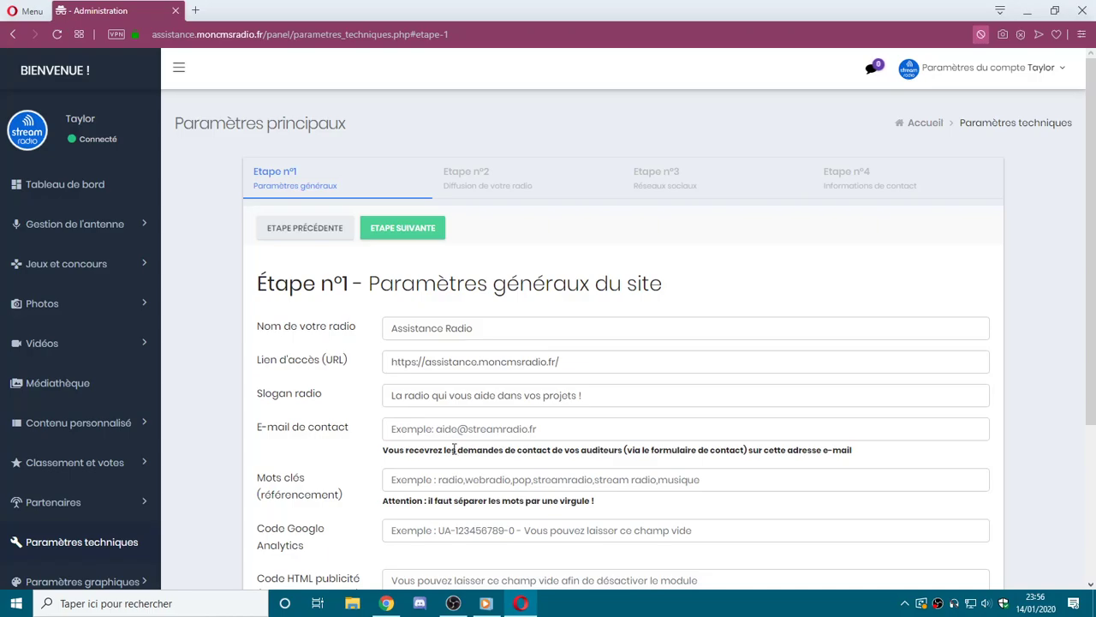
drag(384, 450, 755, 456)
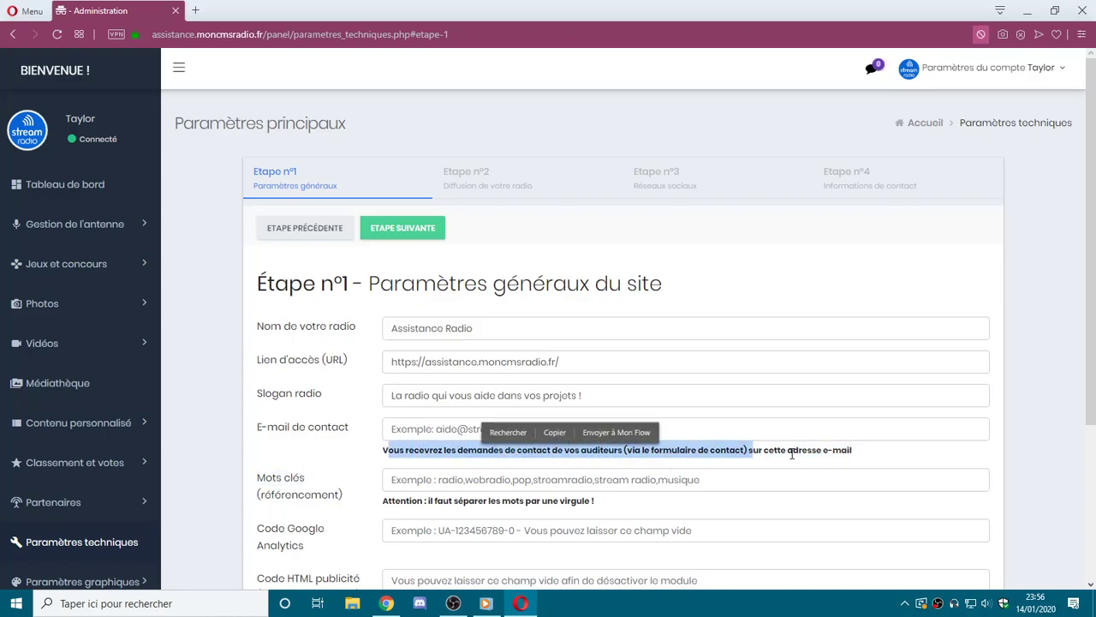
click(779, 459)
click(1052, 68)
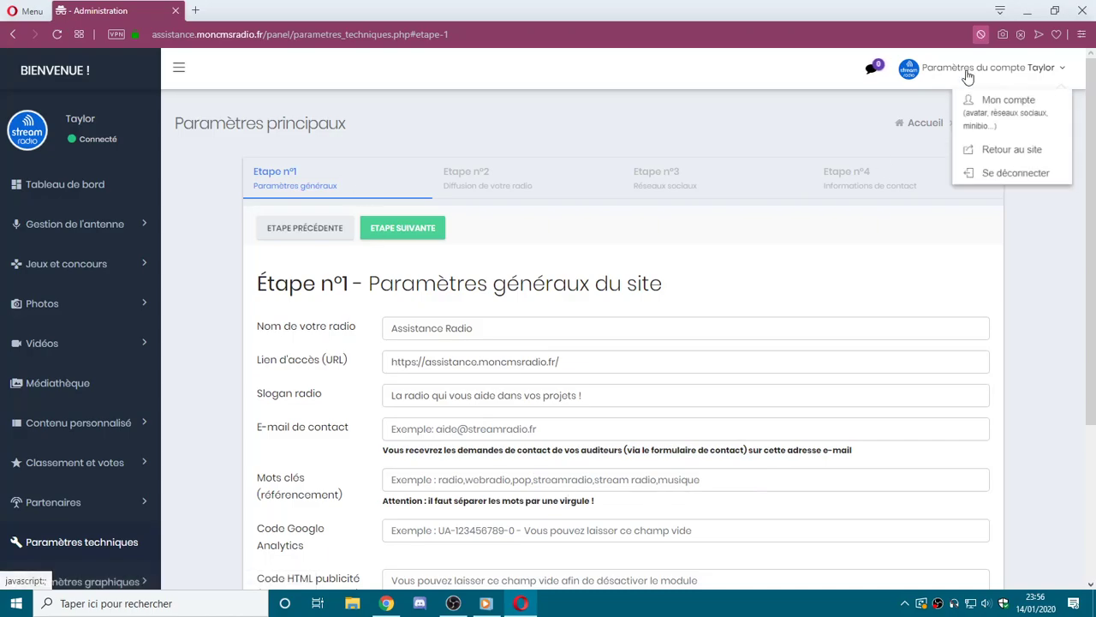
Check the public contact page's missing-e-mail notice, then return to the Administration tab.
click(986, 150)
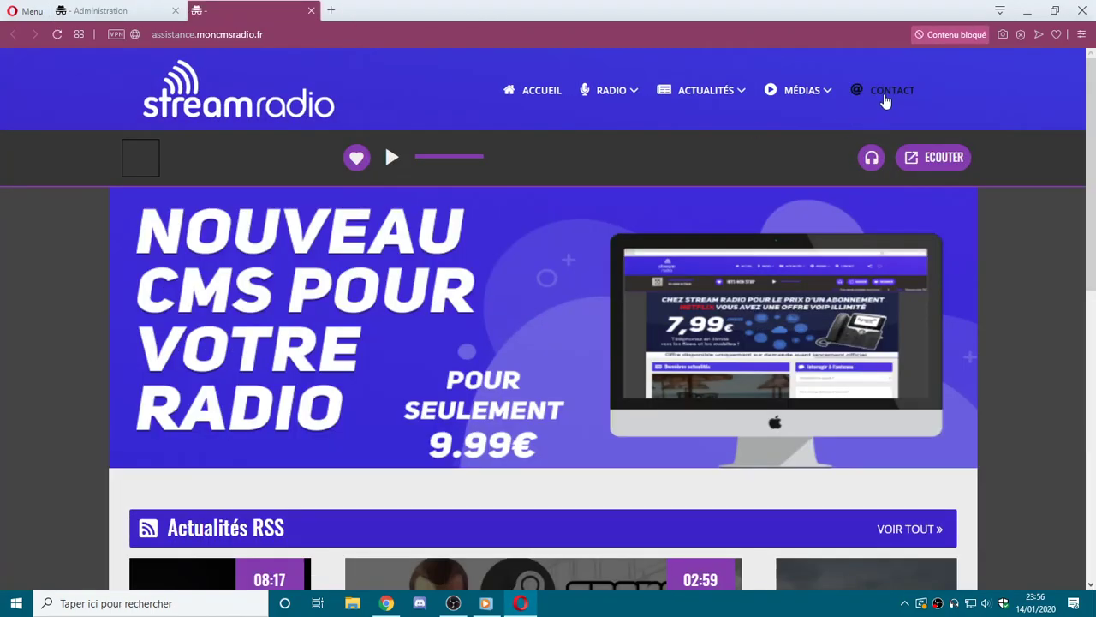
click(887, 93)
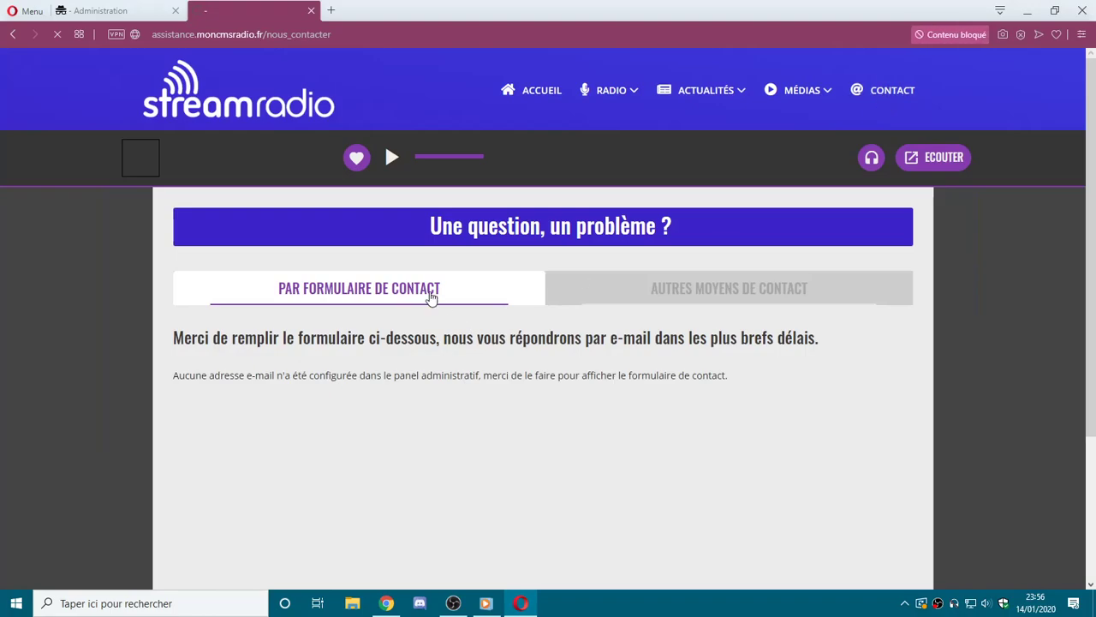
triple_click(394, 374)
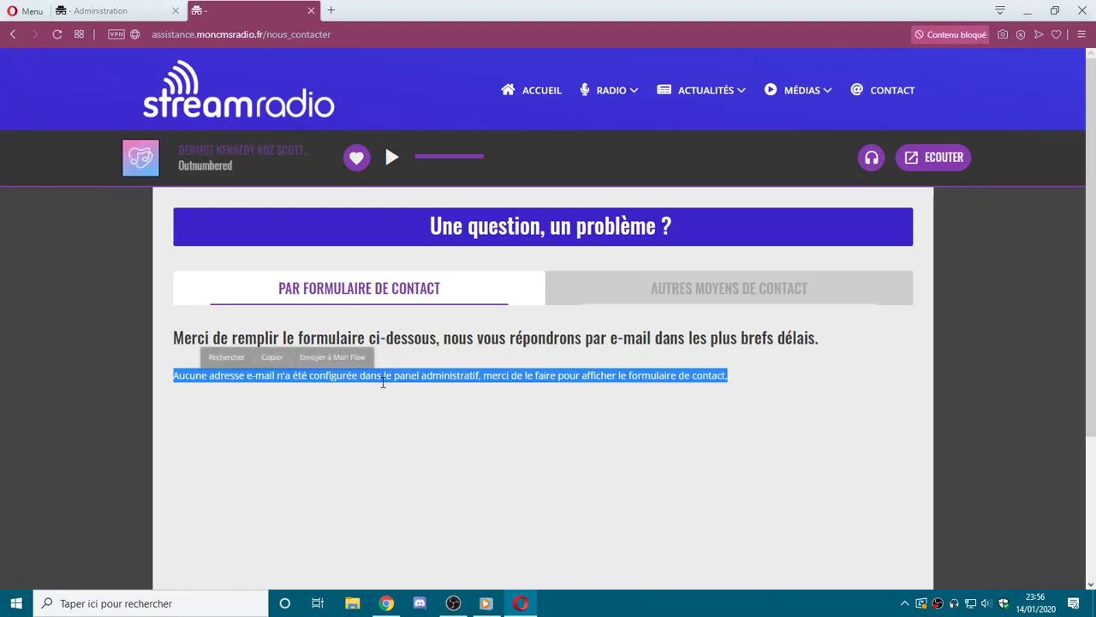
click(266, 374)
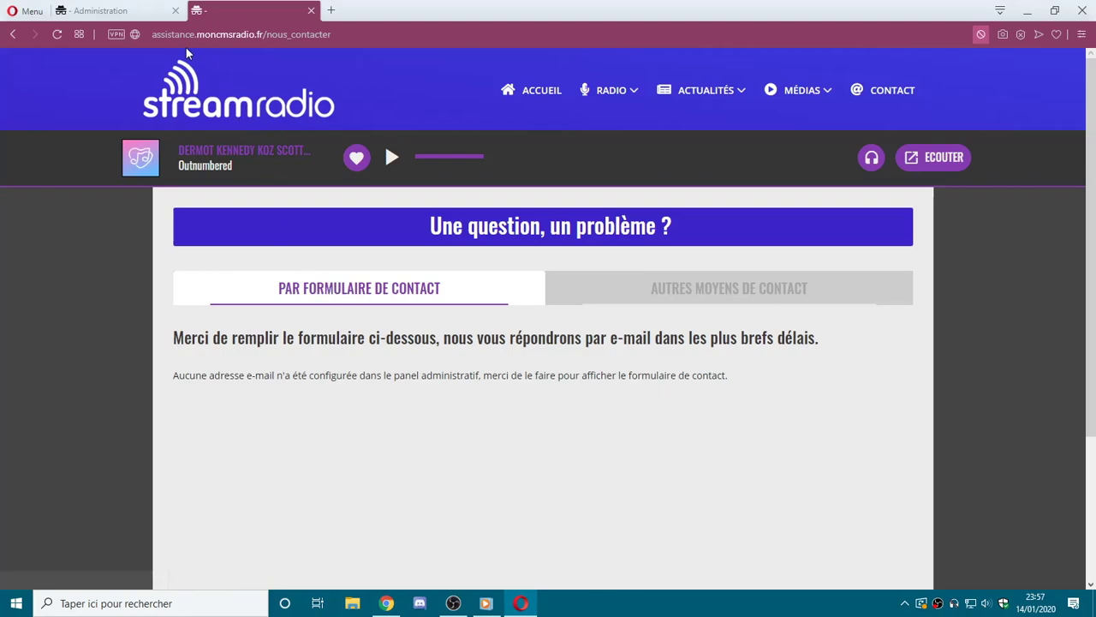
click(116, 10)
Enter the contact e-mail and the keywords 'assistance radio, assistance, radio, electro, pop, jazz'.
click(504, 429)
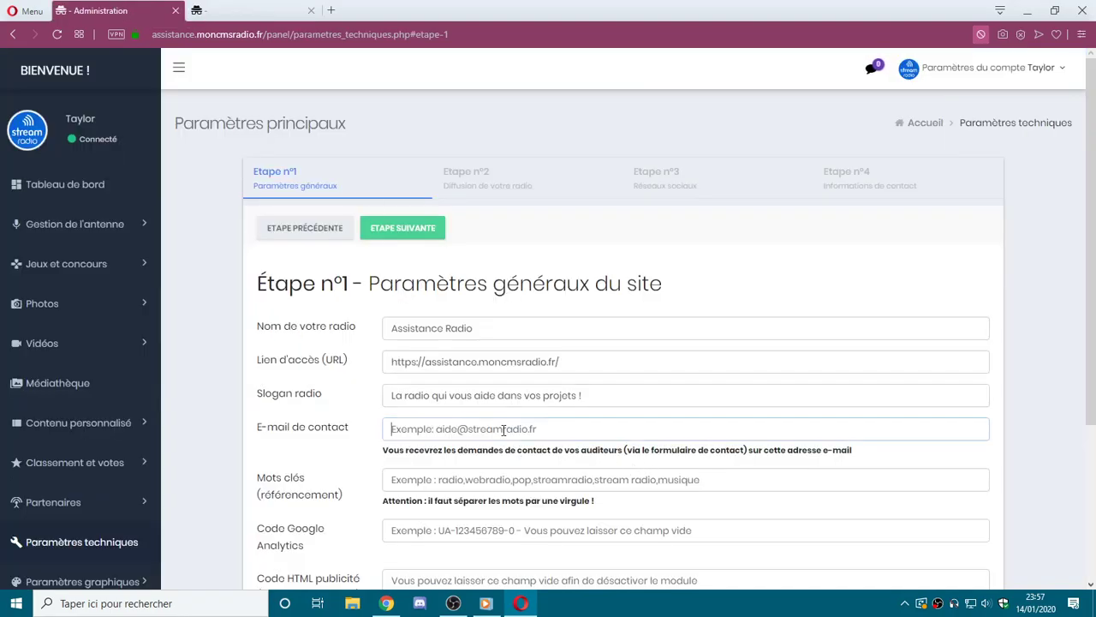
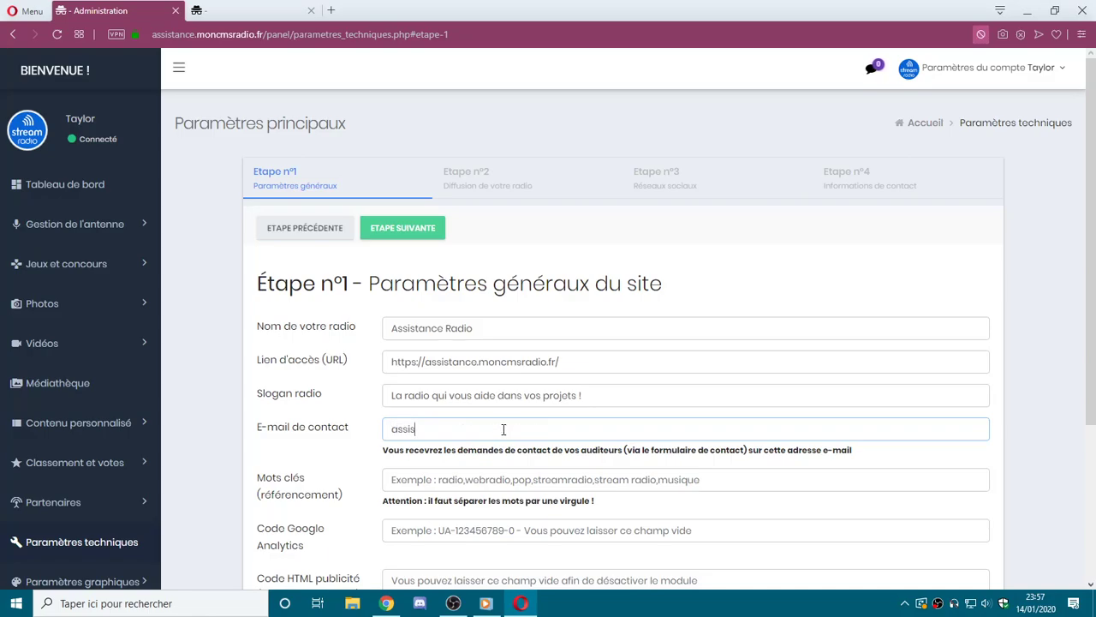
click(445, 481)
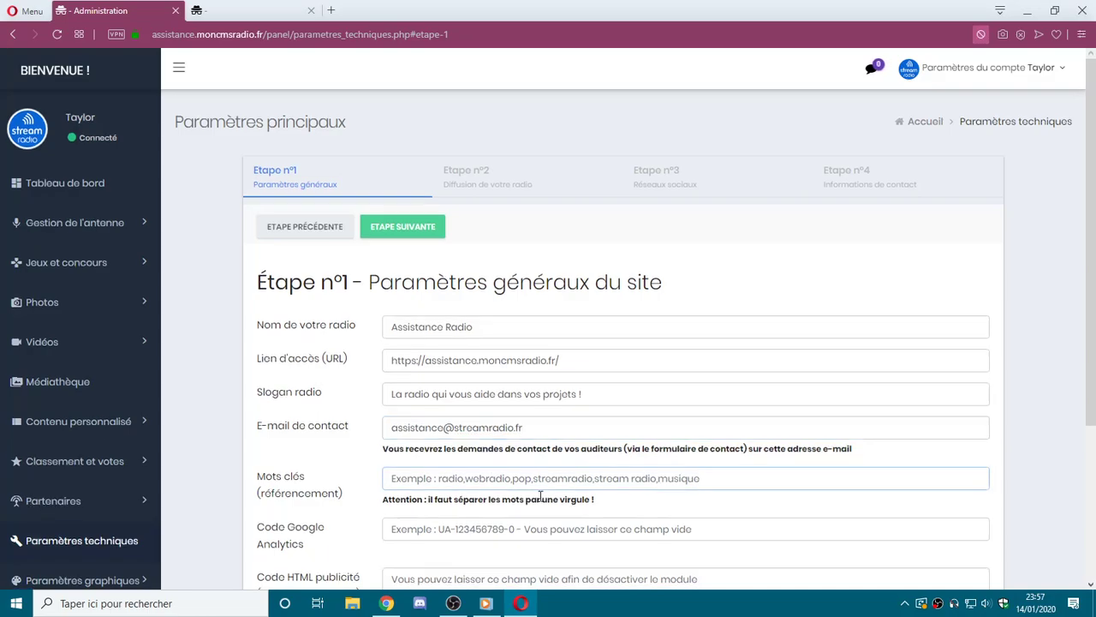
scroll(541, 497, down, 2)
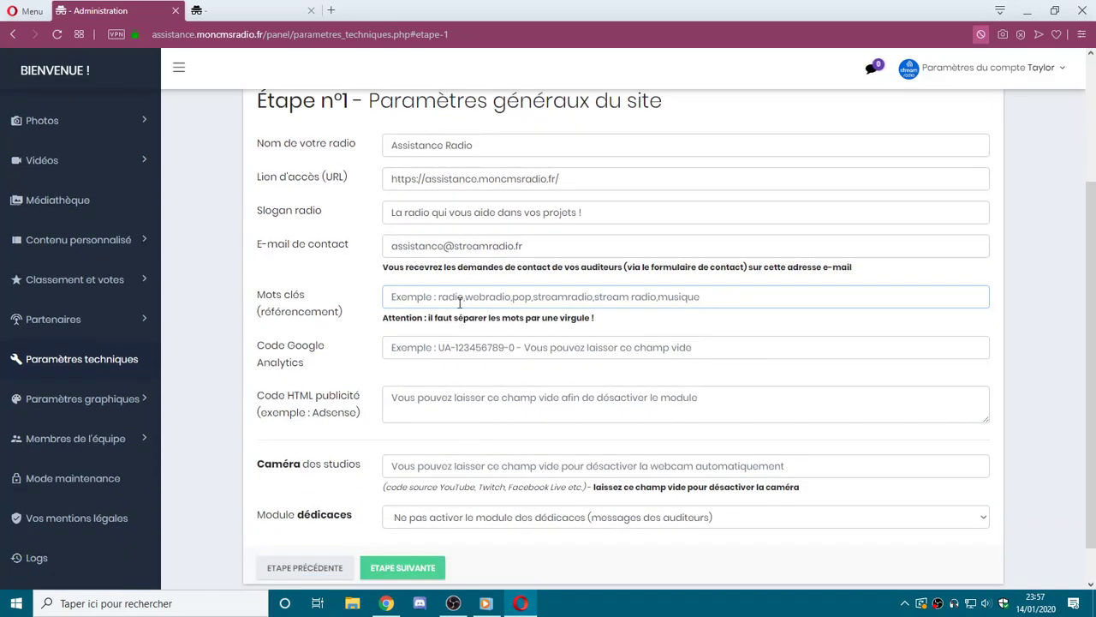
text(asistance radio,)
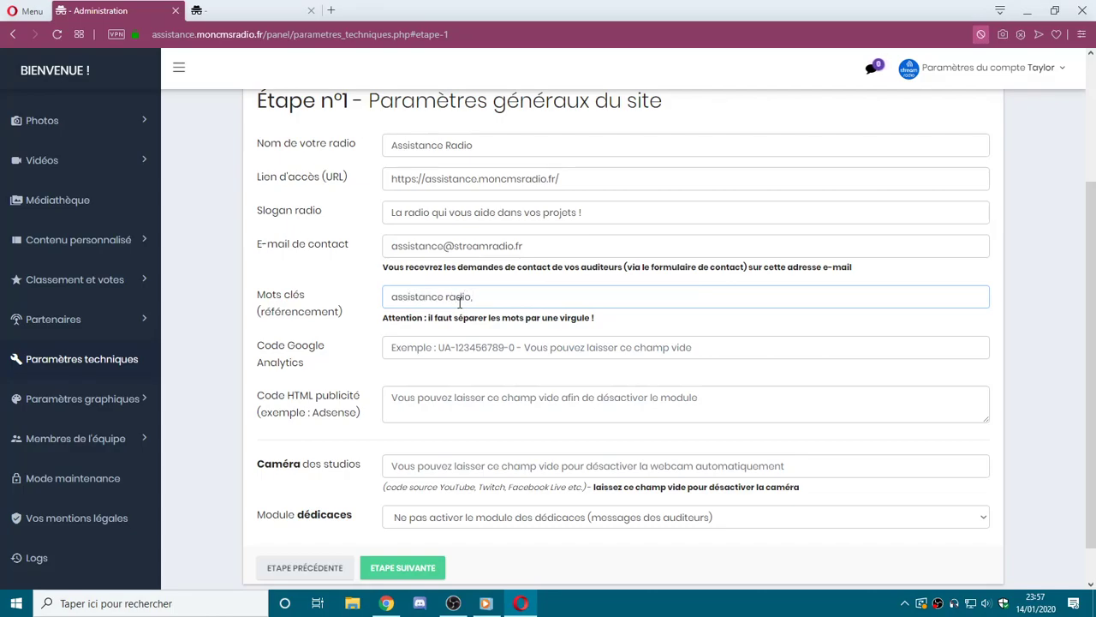
text( aiss)
text(sistance, )
text(radio)
text(, electro)
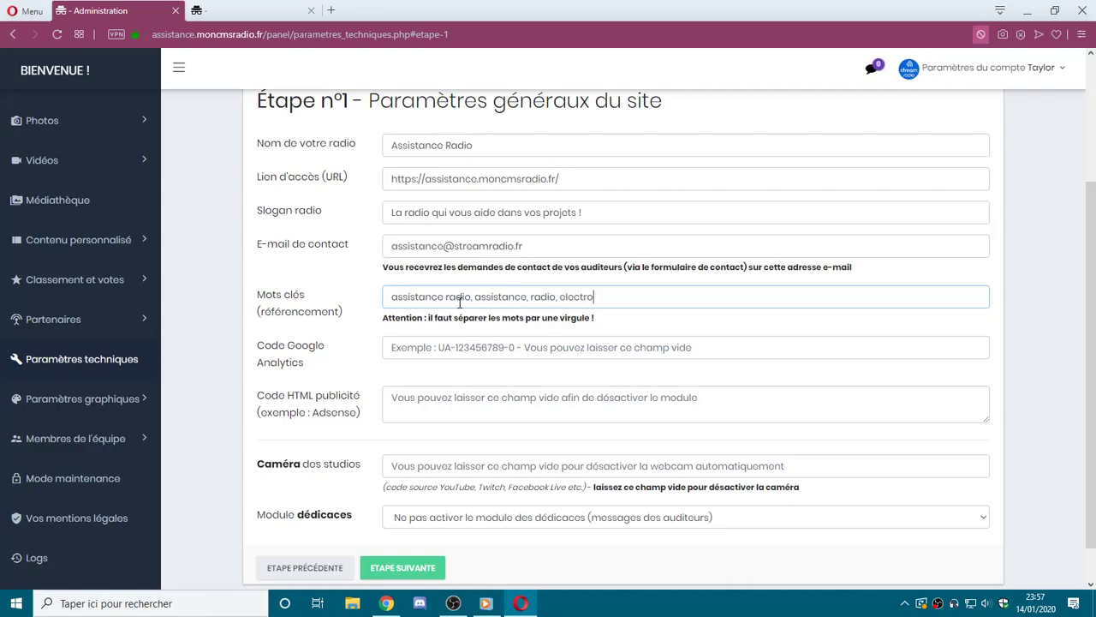
text(, pop, jazz)
triple_click(489, 322)
click(489, 322)
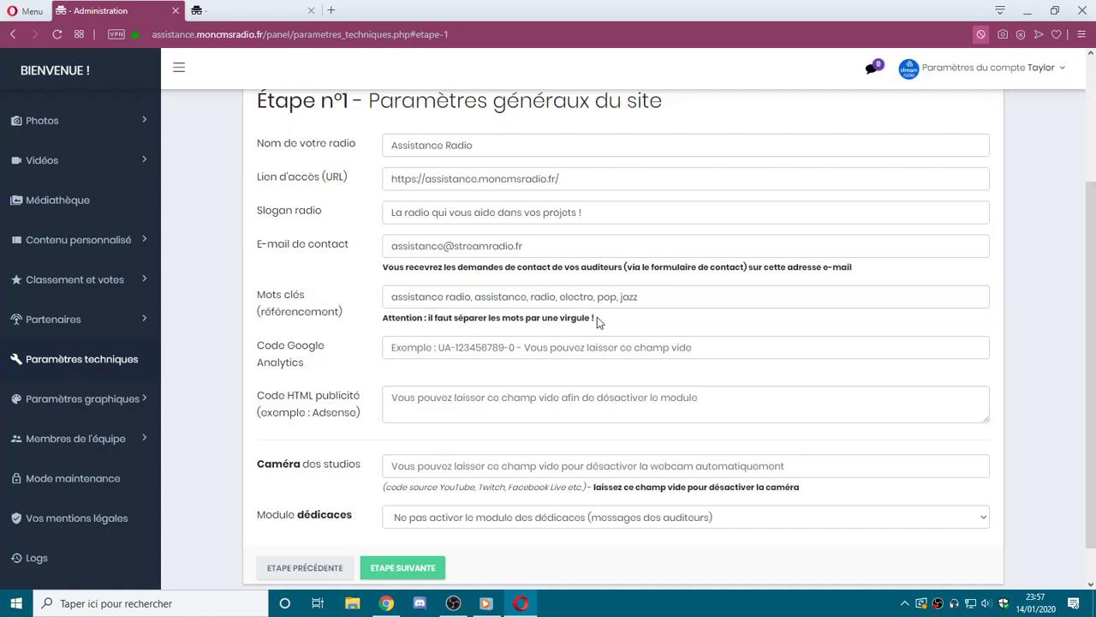
click(558, 295)
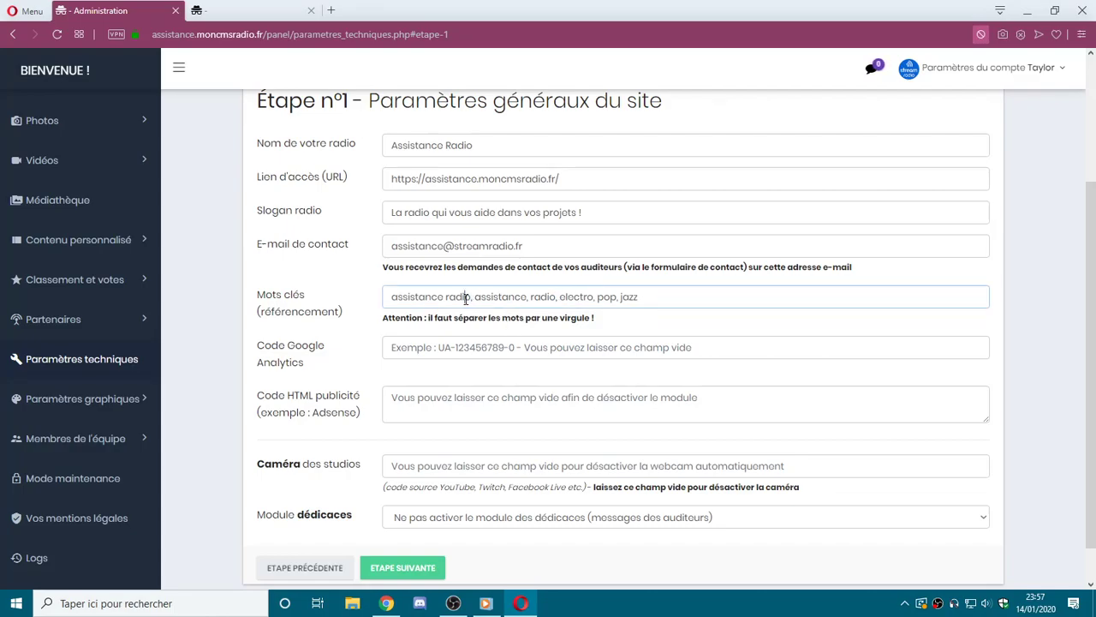
key(ctrl+a)
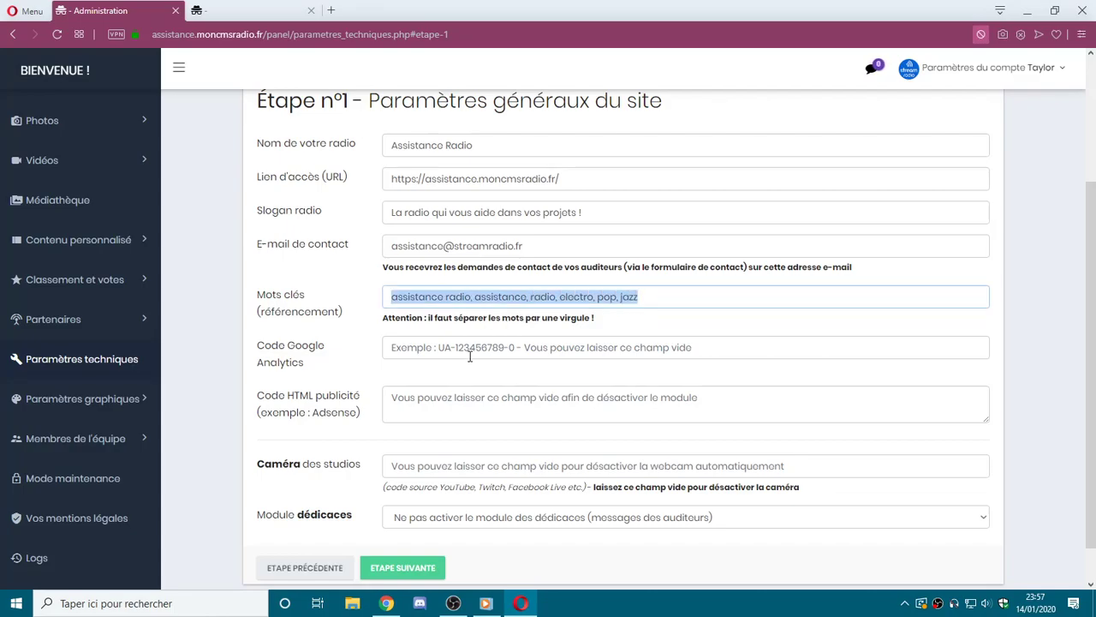
click(462, 348)
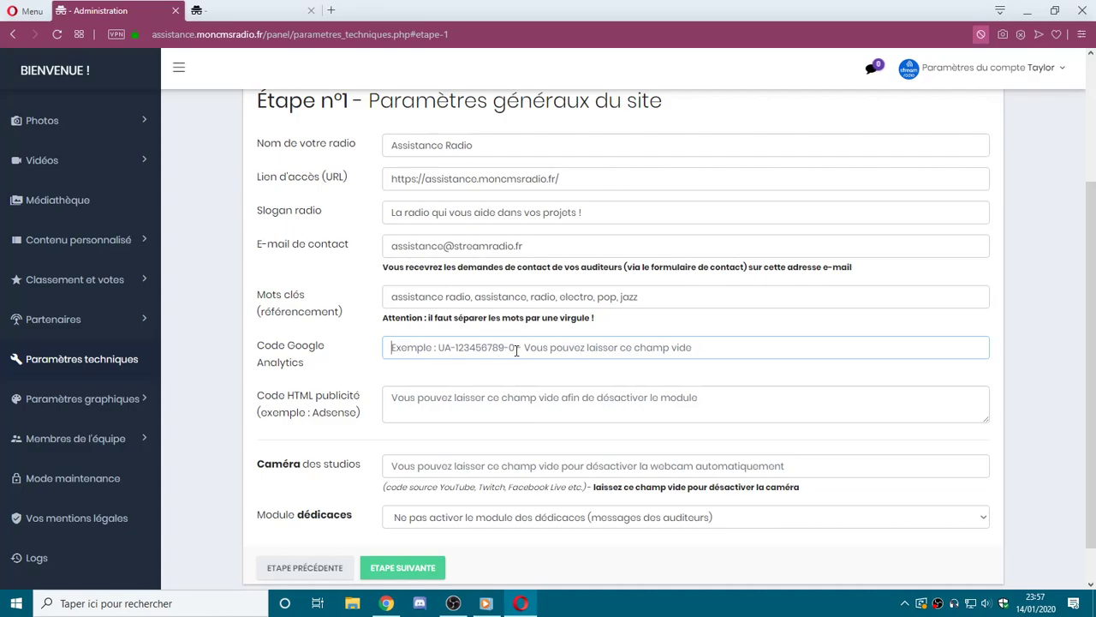
text(U)
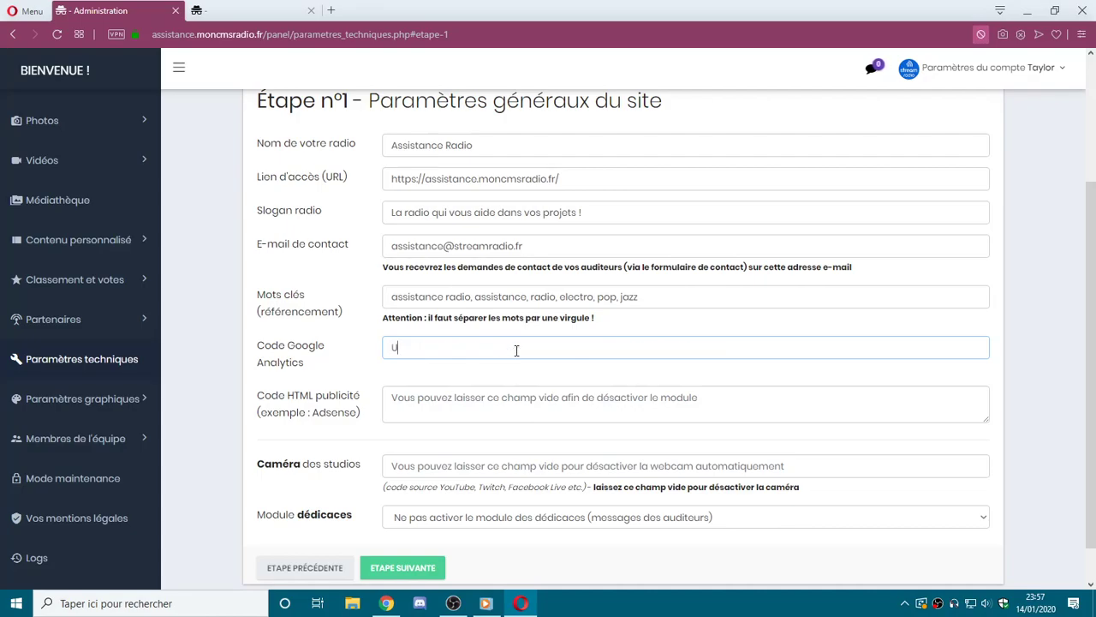
text(A-123456789-9)
key(ctrl+a)
key(Return)
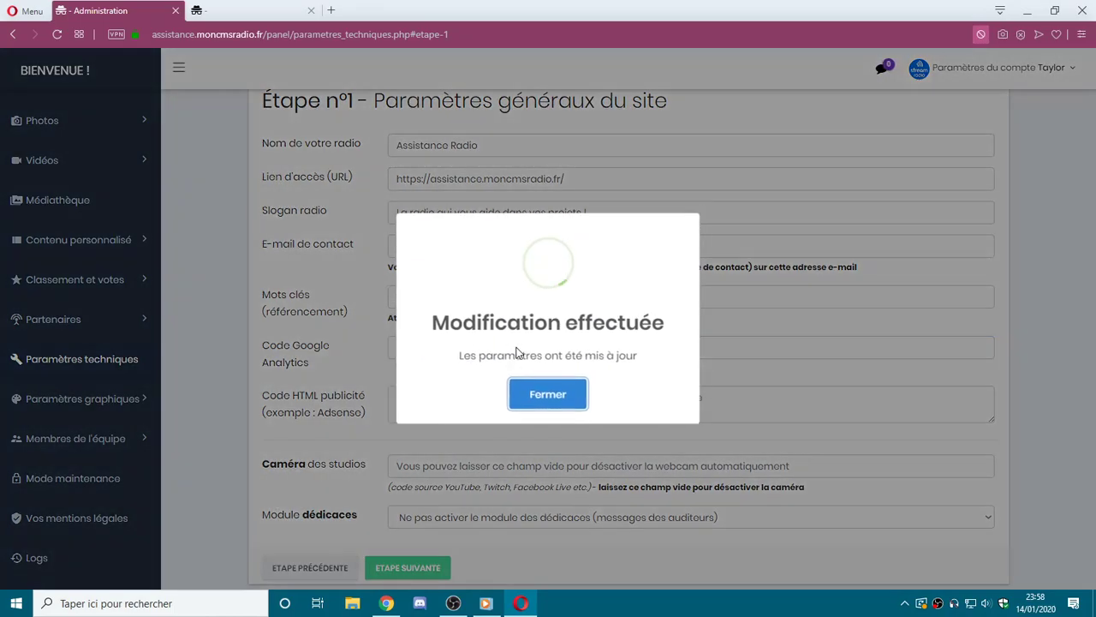
click(539, 391)
Delete the sample Analytics code so the field is left empty.
triple_click(489, 347)
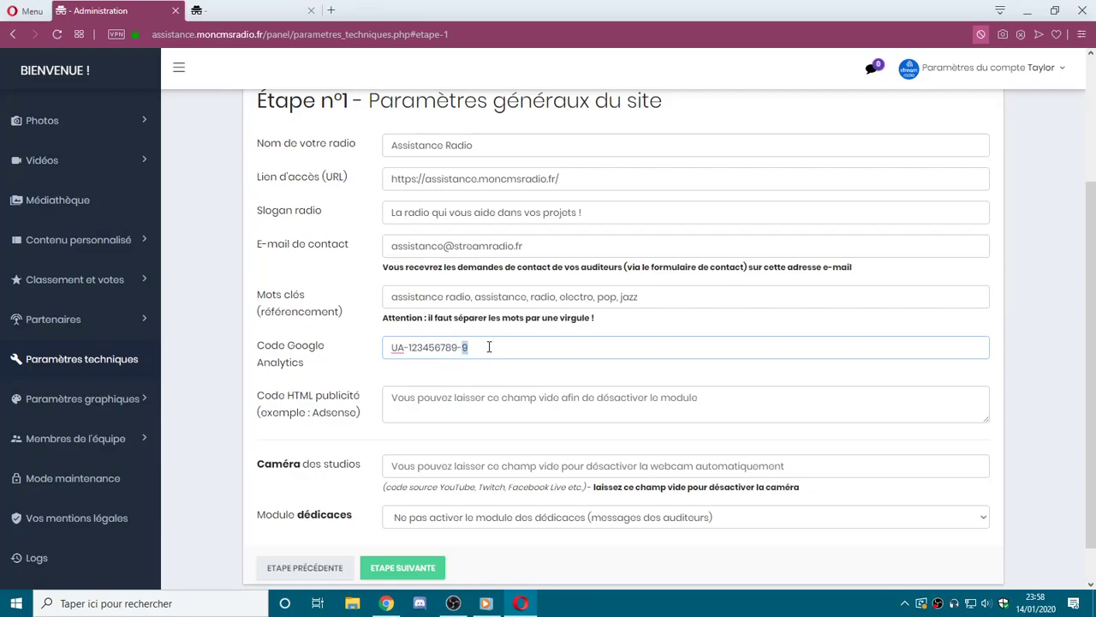
key(BackSpace)
click(431, 408)
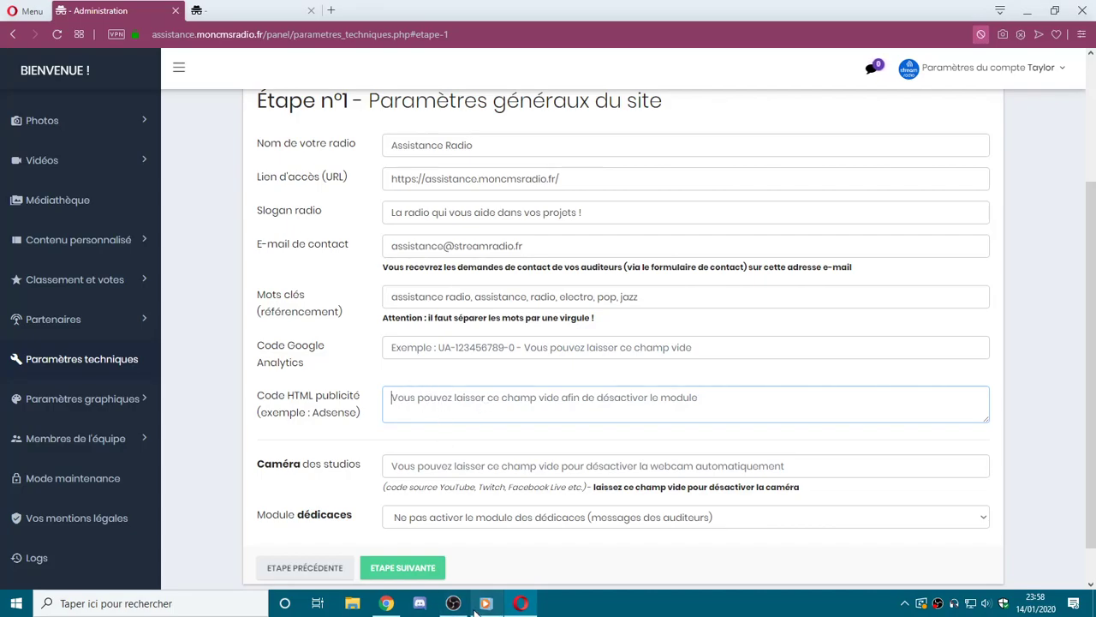
click(1019, 65)
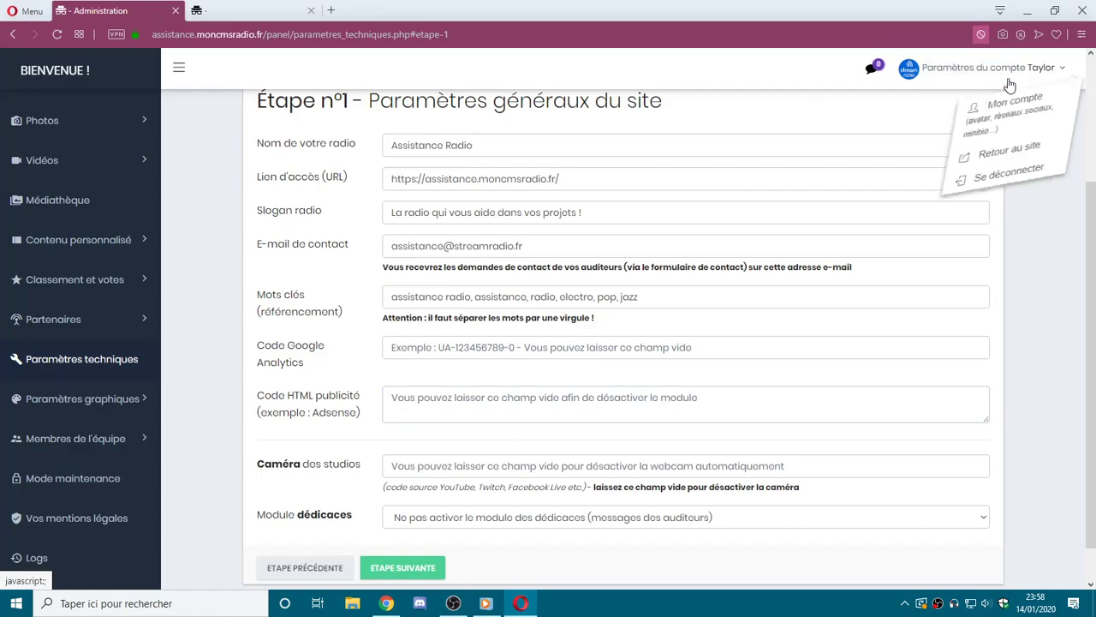
Preview the public homepage down to Actualités RSS, then go back to the Administration tab.
click(1007, 151)
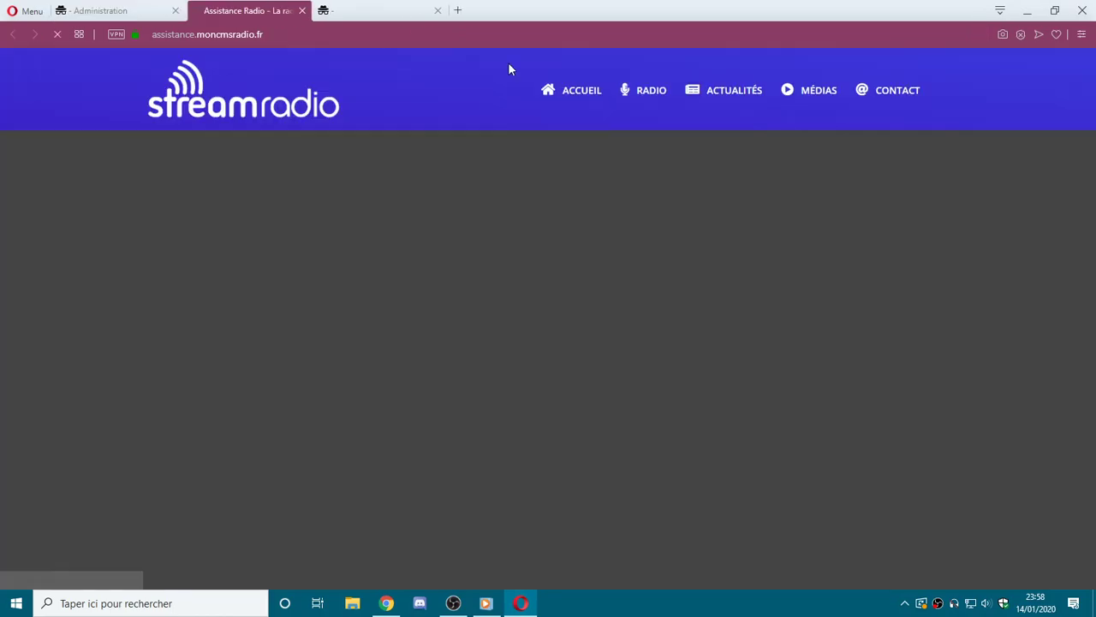
scroll(343, 206, down, 2)
scroll(342, 208, up, 3)
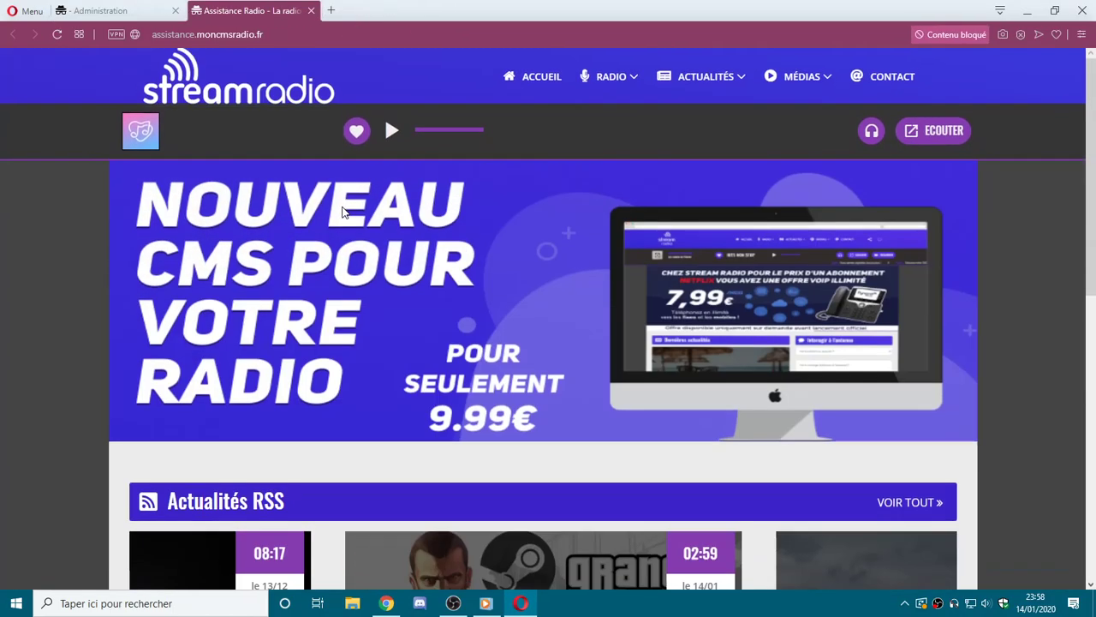
drag(276, 476, 565, 498)
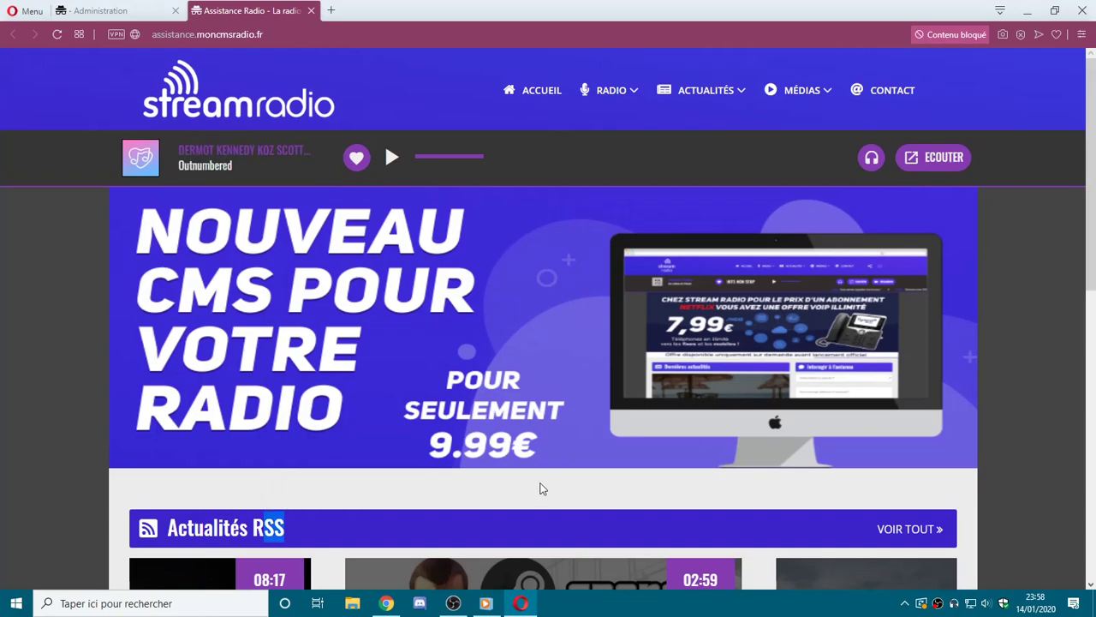
triple_click(524, 482)
click(516, 480)
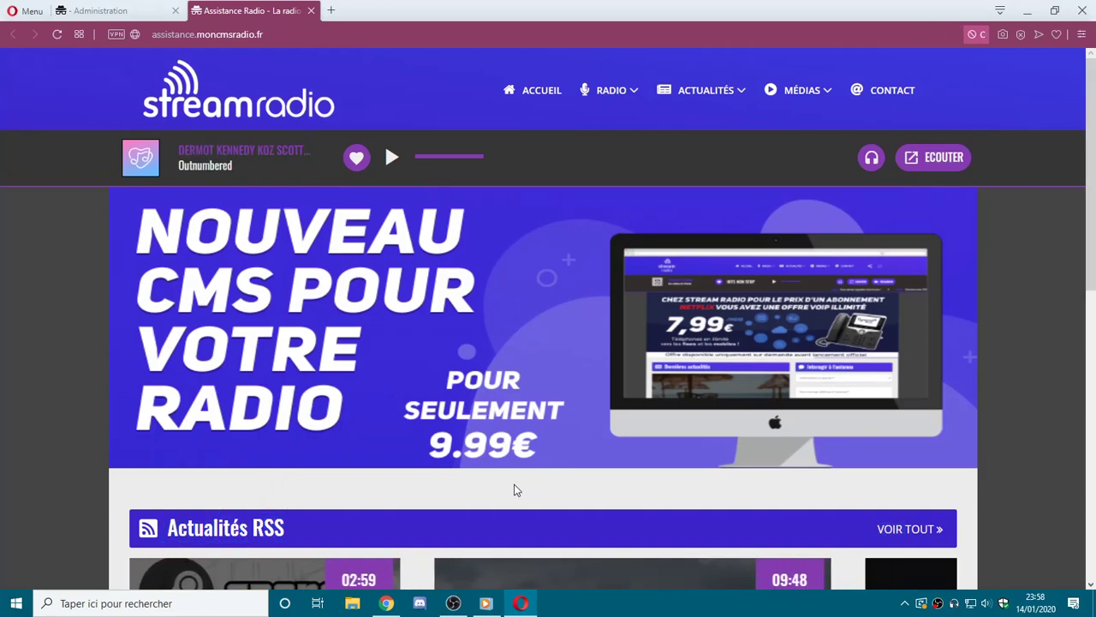
click(139, 17)
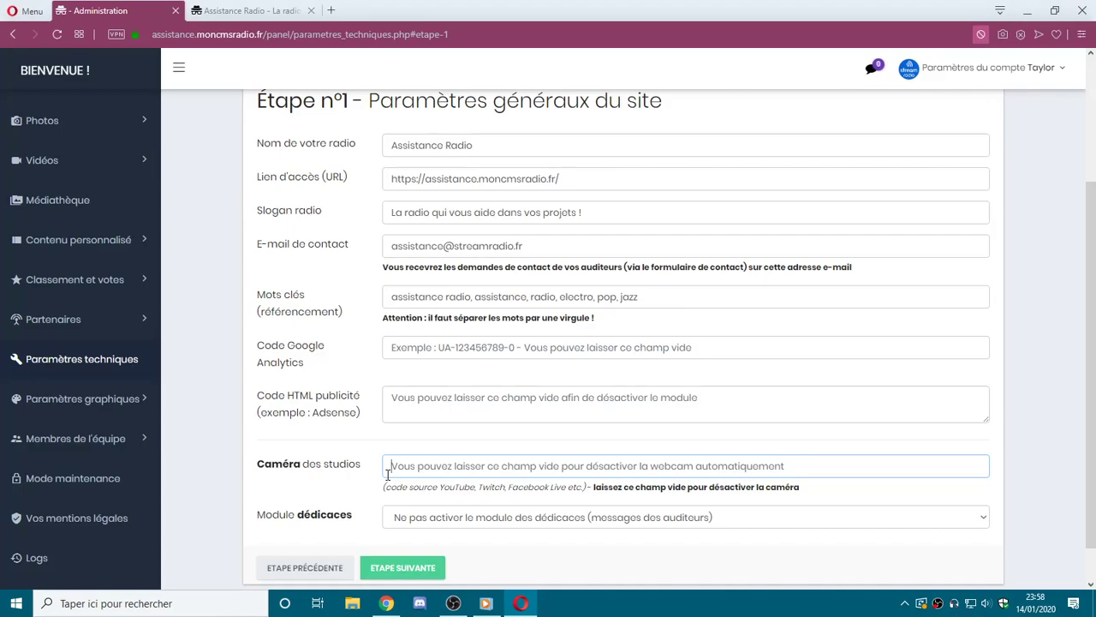
text(https://)
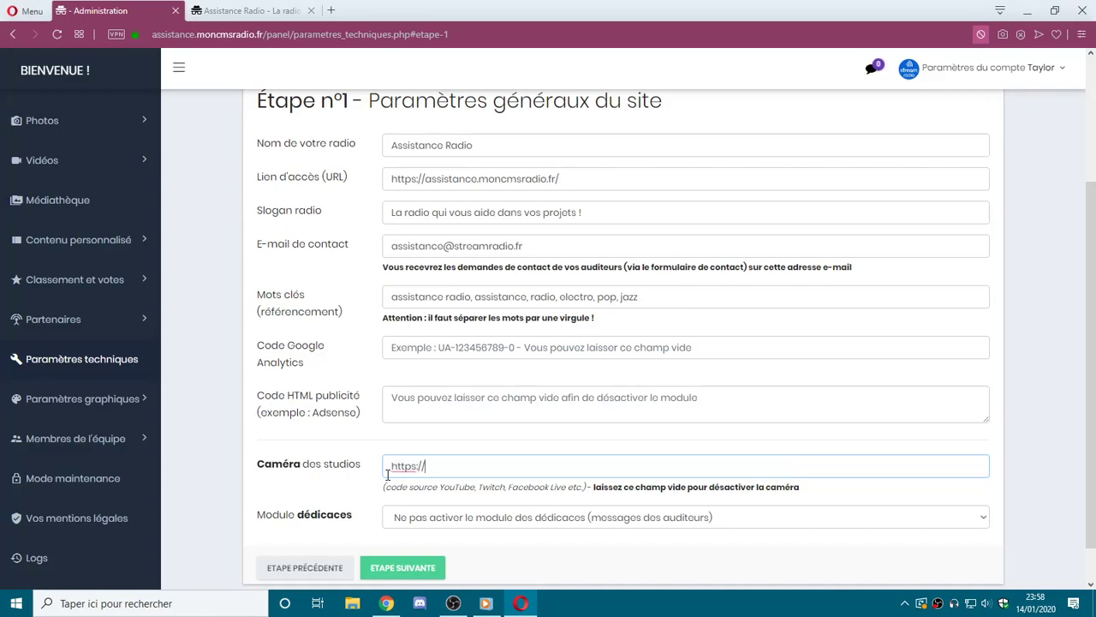
text(twitch.tv/streamradio)
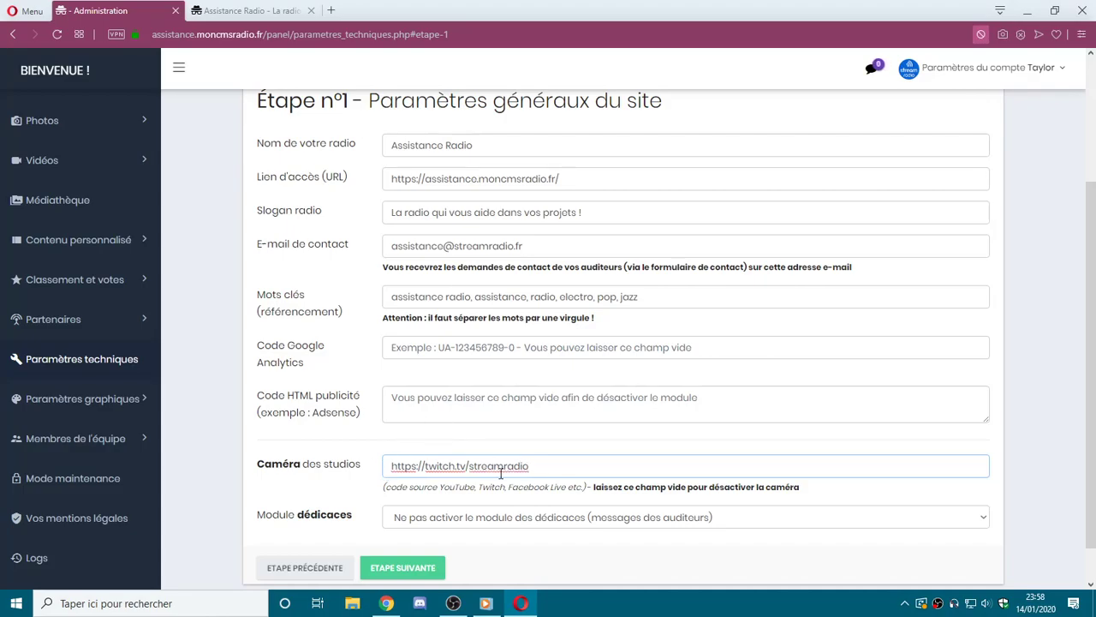
drag(593, 486, 802, 488)
click(634, 488)
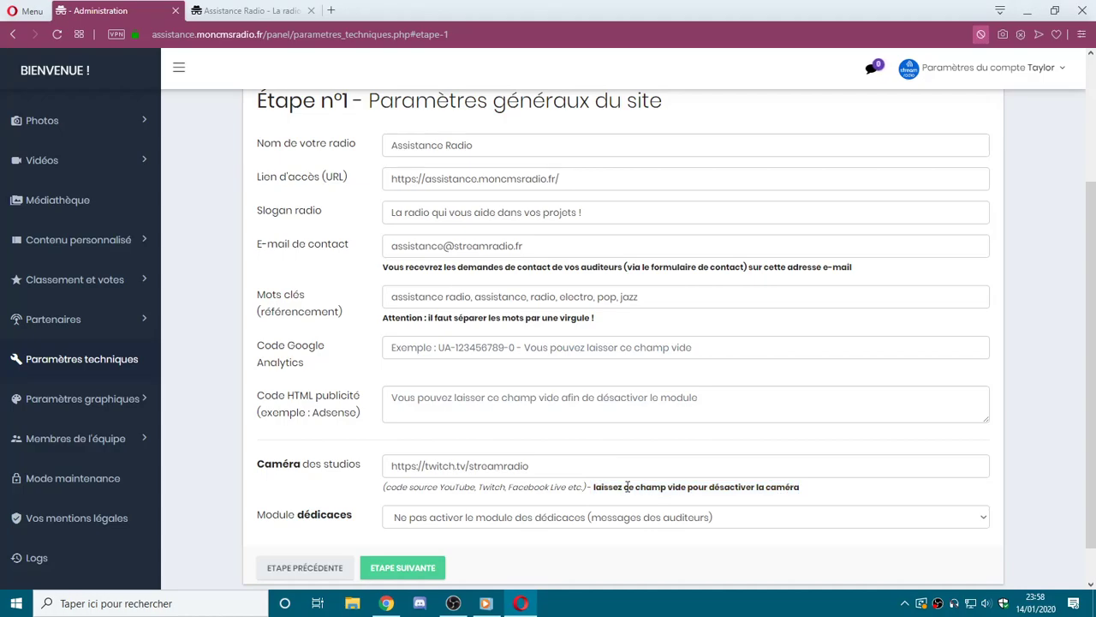
click(234, 7)
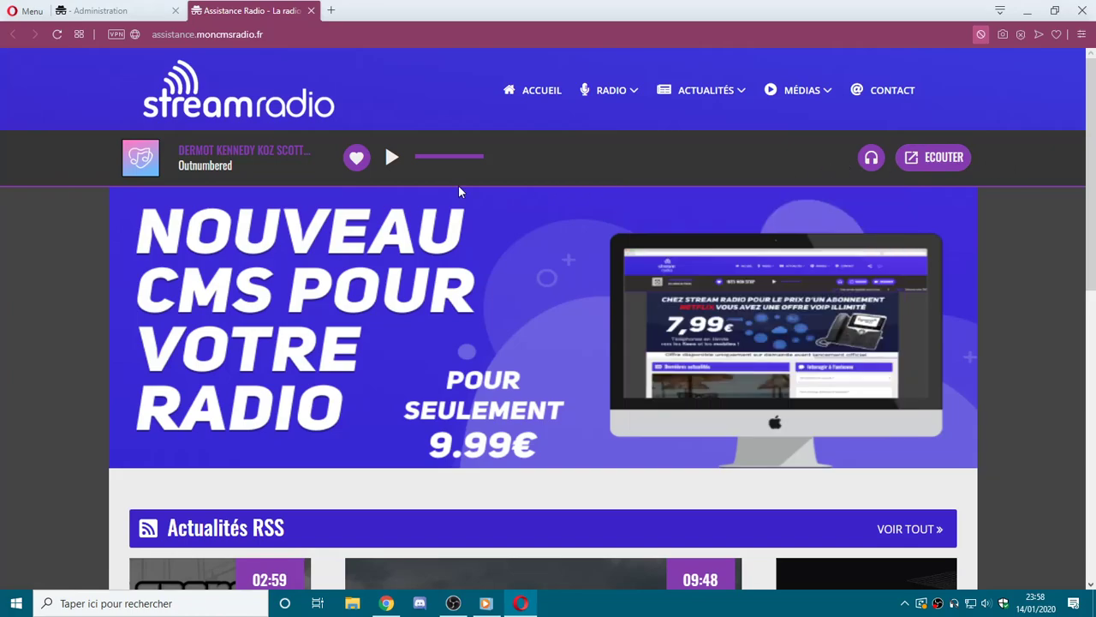
click(115, 10)
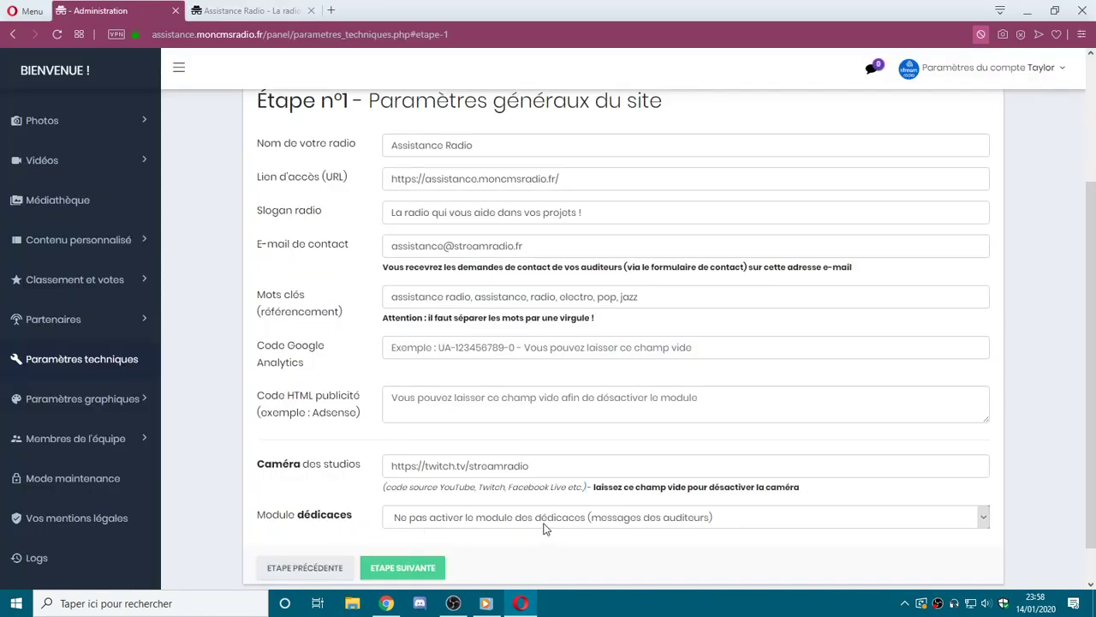
click(248, 10)
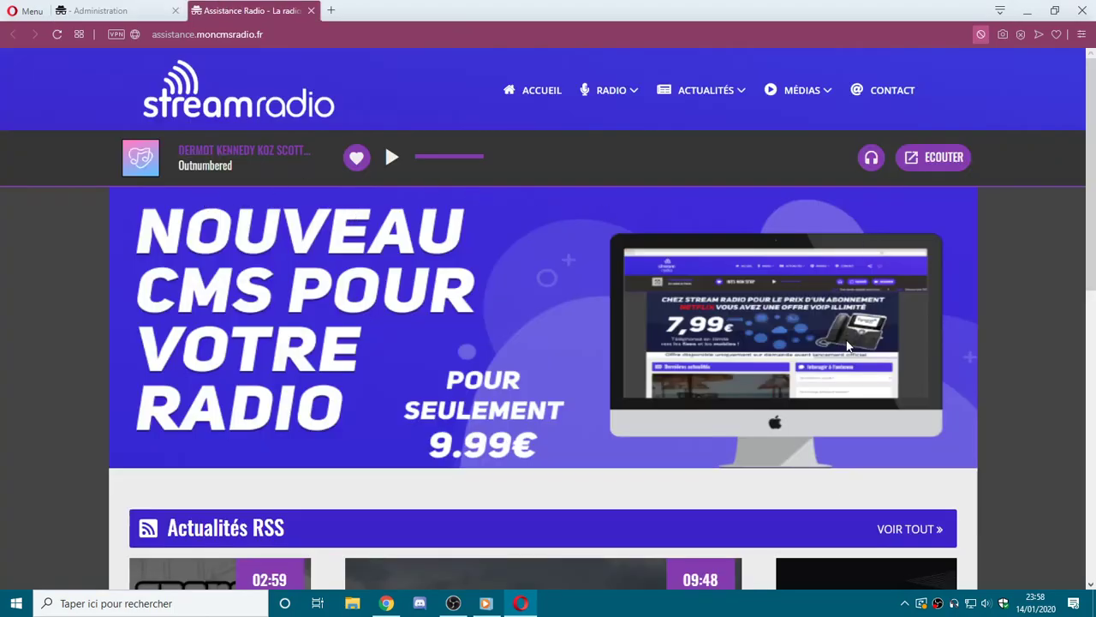
scroll(788, 527, down, 3)
scroll(784, 531, up, 2)
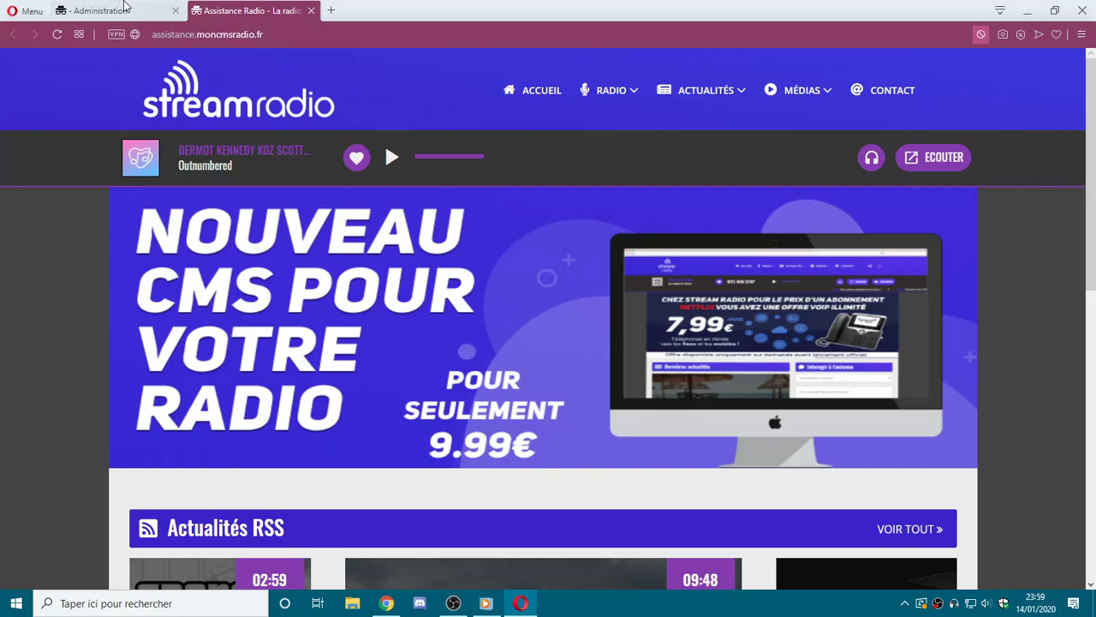
click(101, 11)
Set Module dédicaces to 'Activer le module des dédicaces' and continue to step 2.
click(475, 518)
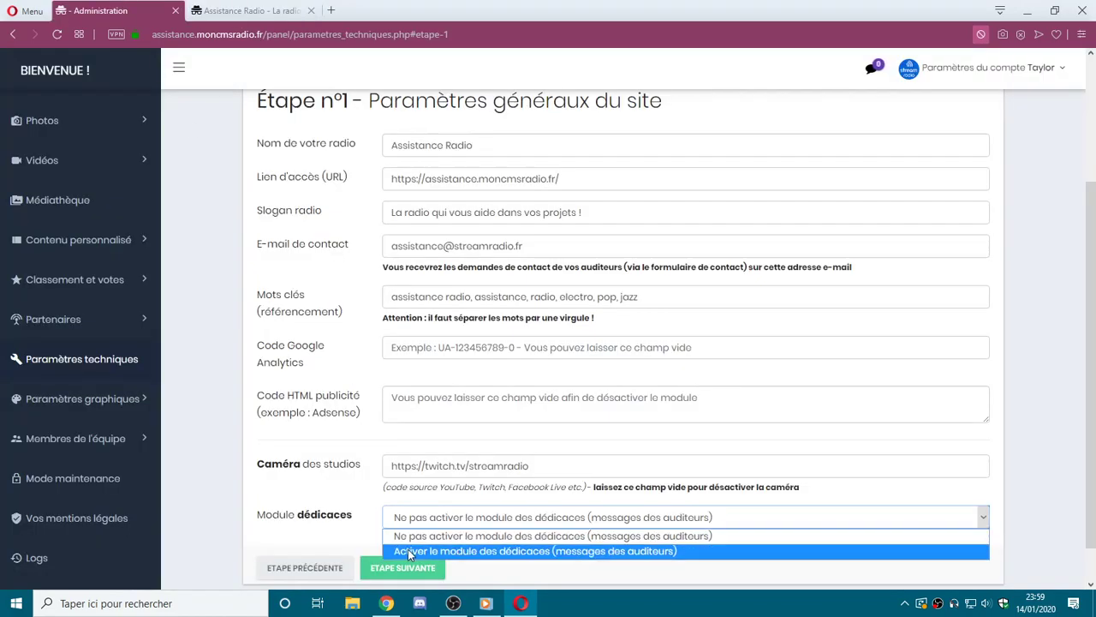
click(618, 558)
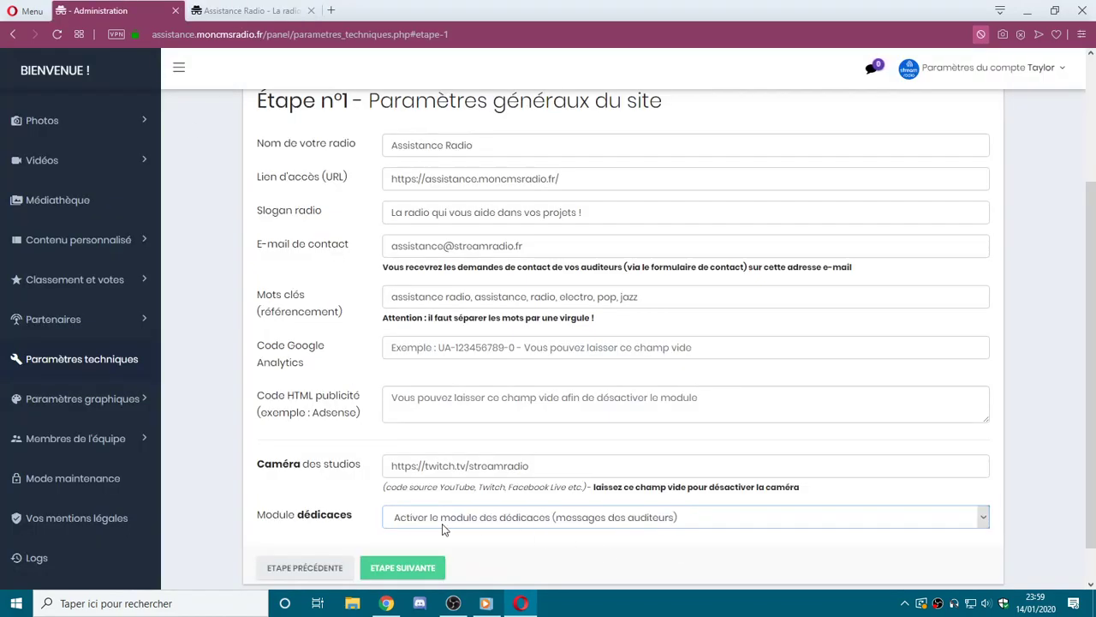
click(409, 570)
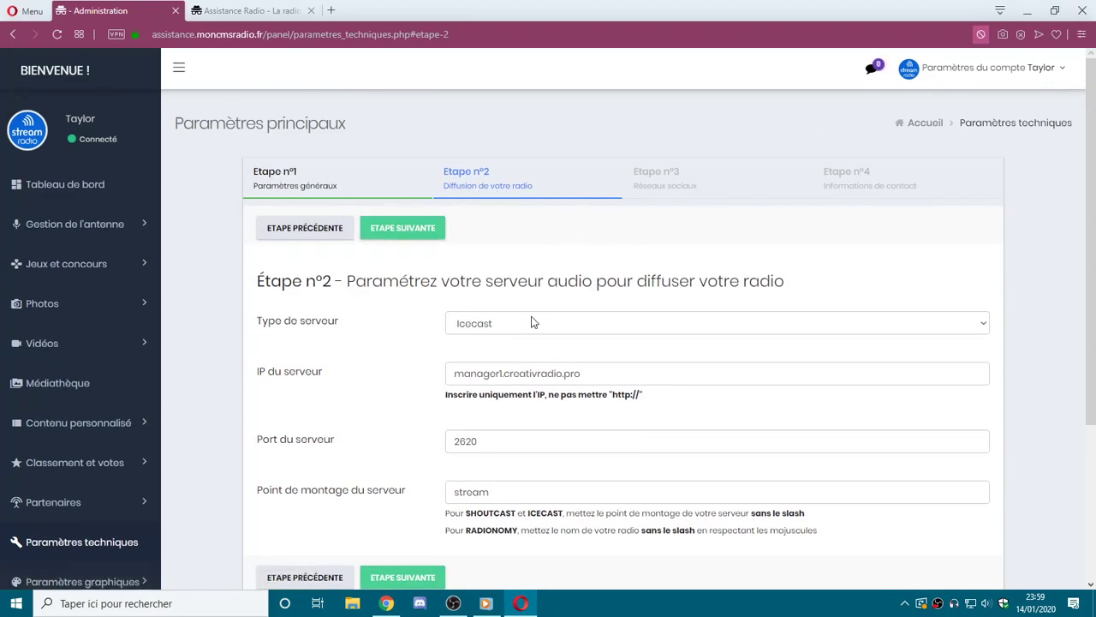
Review the server IP, port and mount point fields on the audio server step.
scroll(434, 358, down, 1)
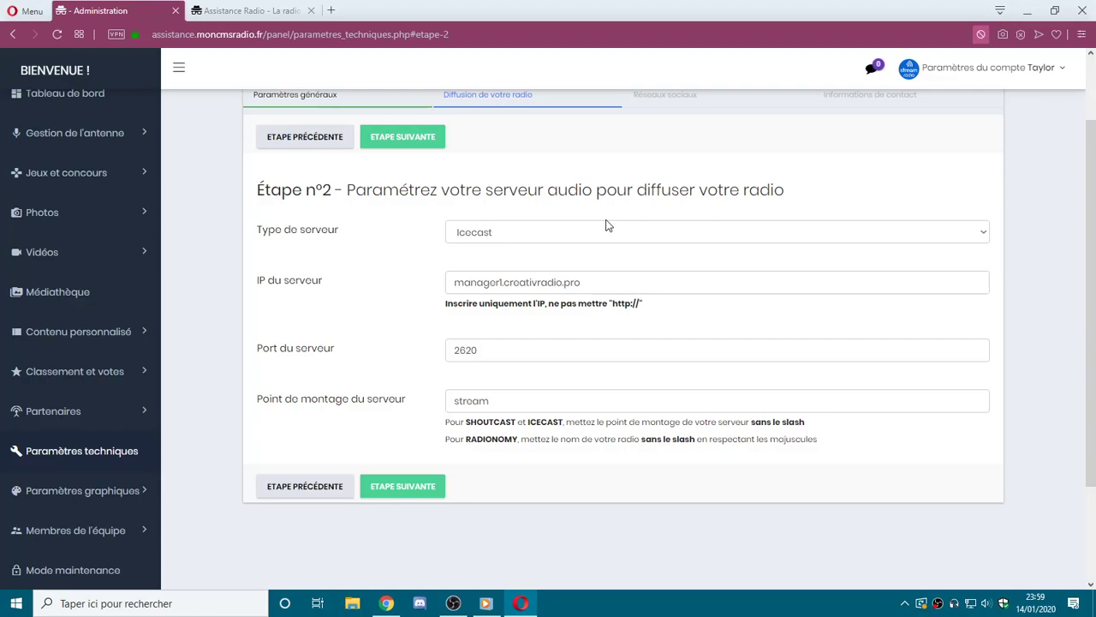
triple_click(299, 281)
triple_click(295, 347)
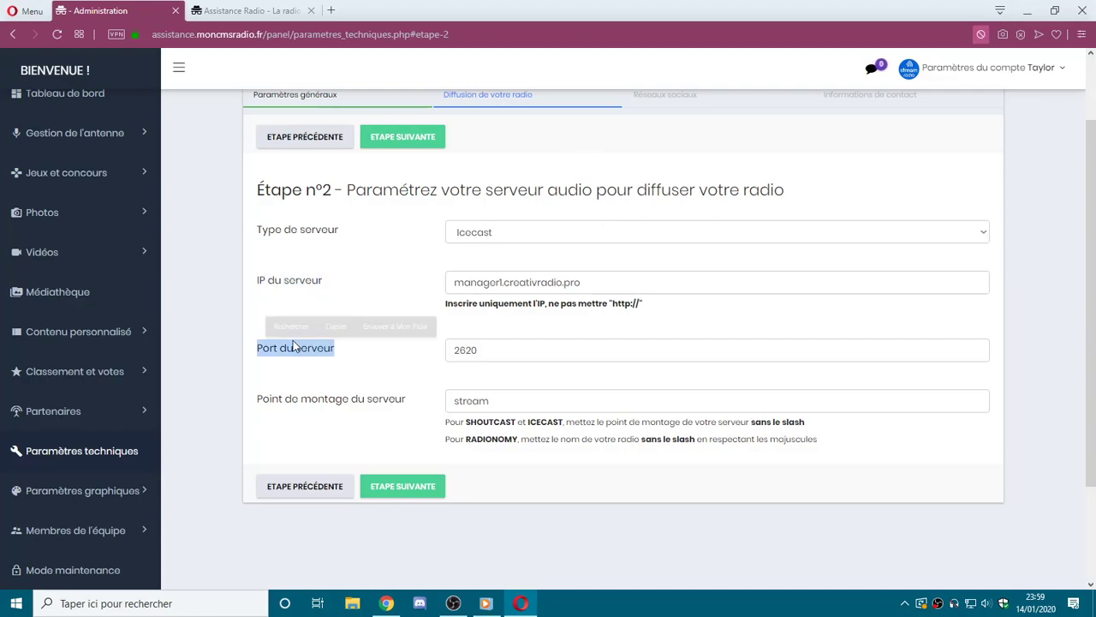
triple_click(316, 392)
click(313, 240)
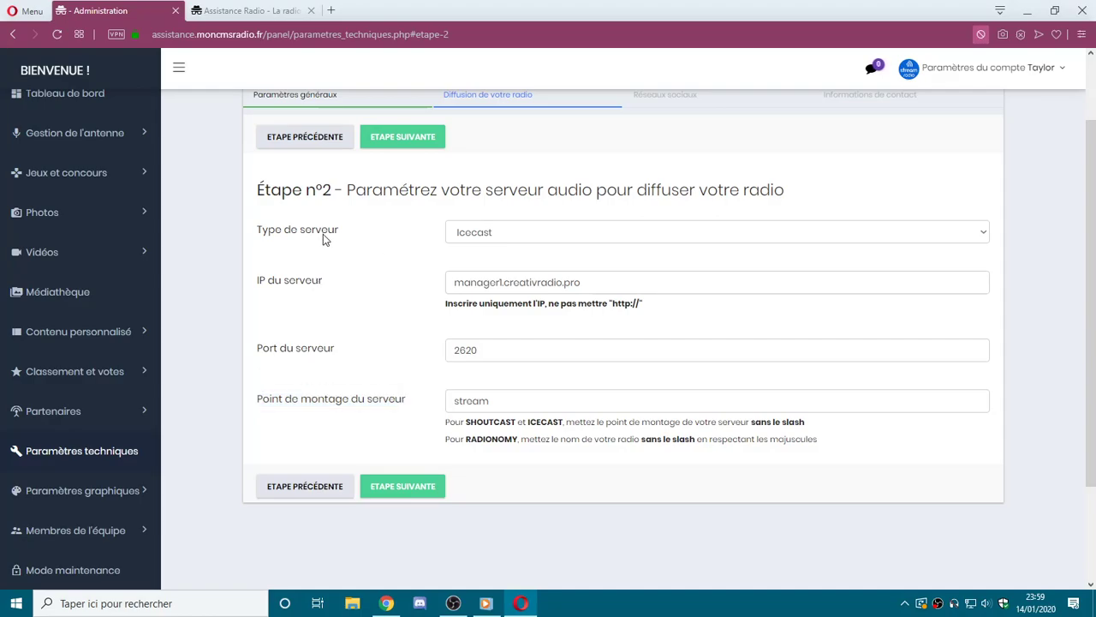
Keep Icecast selected as the Type de serveur.
triple_click(322, 236)
click(512, 240)
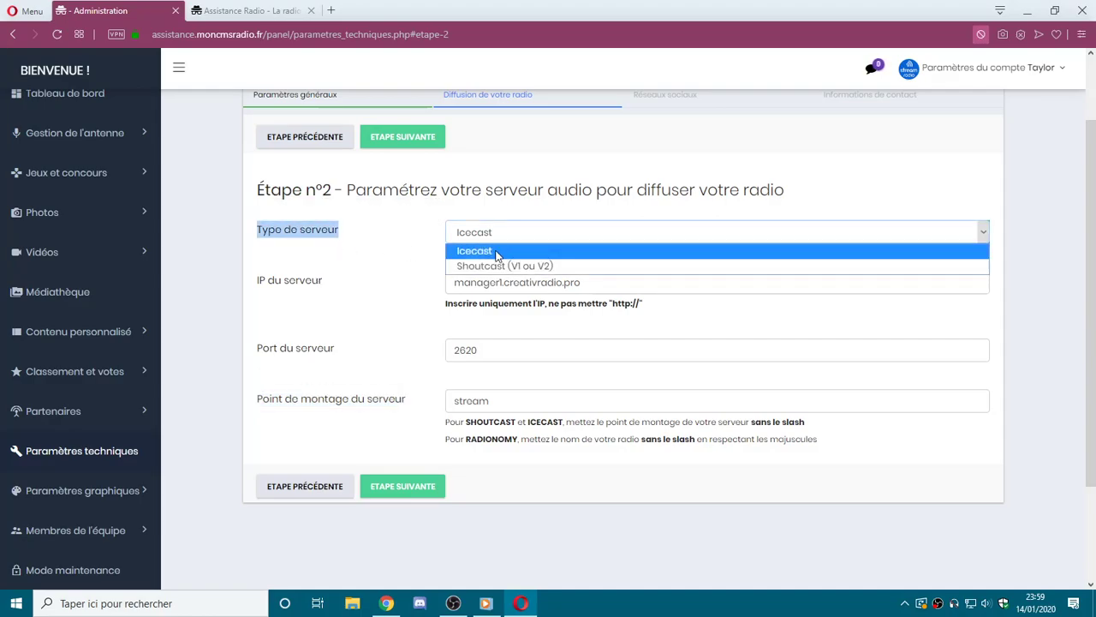
click(382, 254)
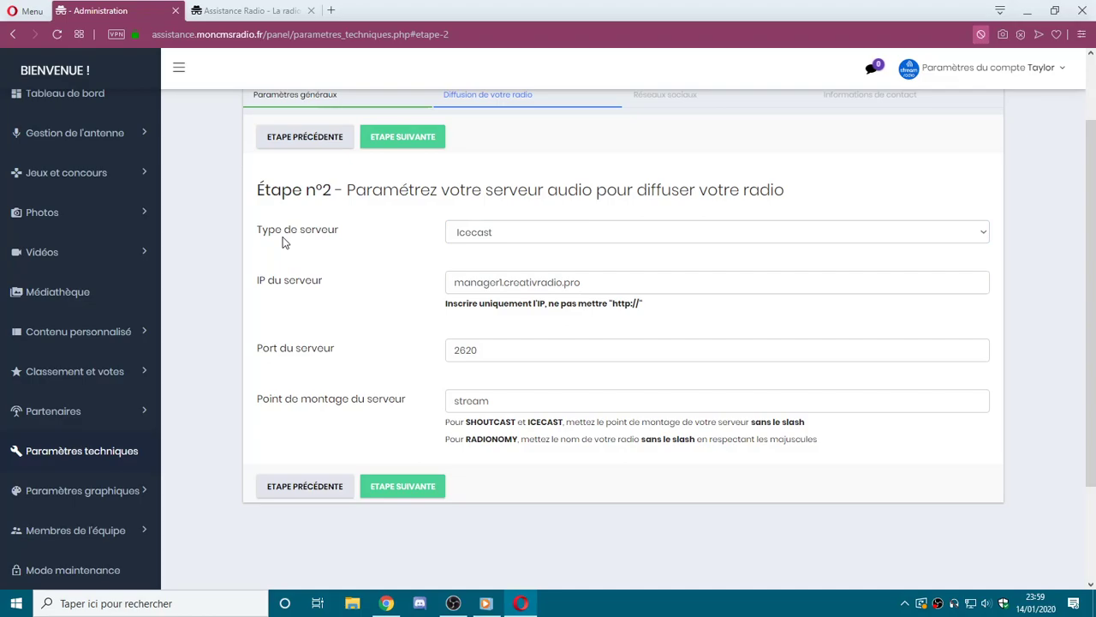
triple_click(278, 234)
click(375, 242)
click(491, 239)
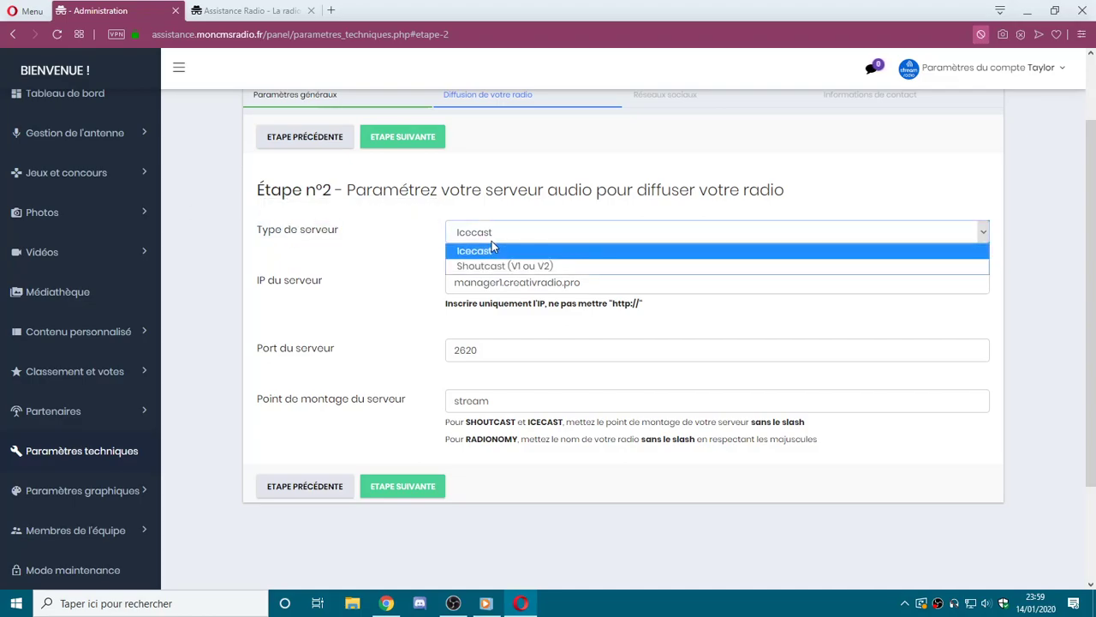
click(483, 259)
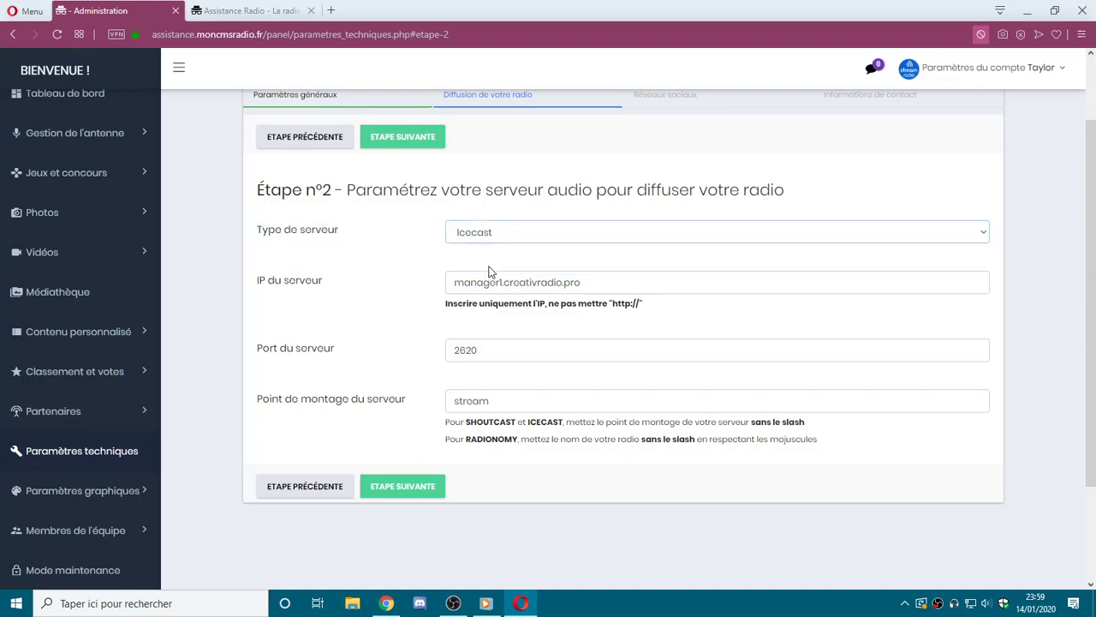
triple_click(302, 283)
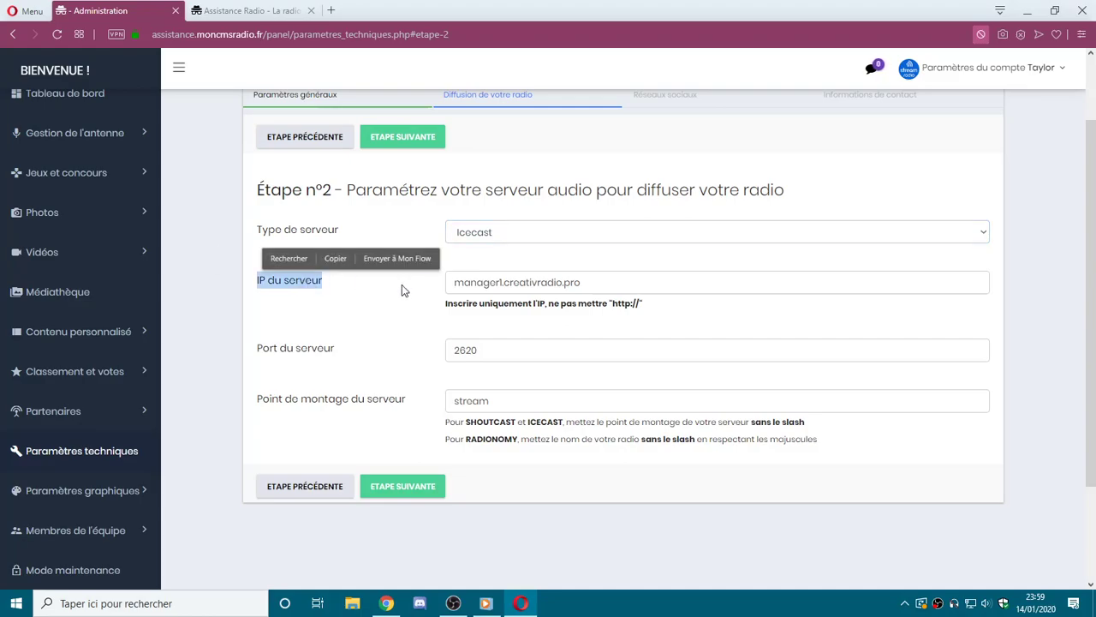
click(424, 292)
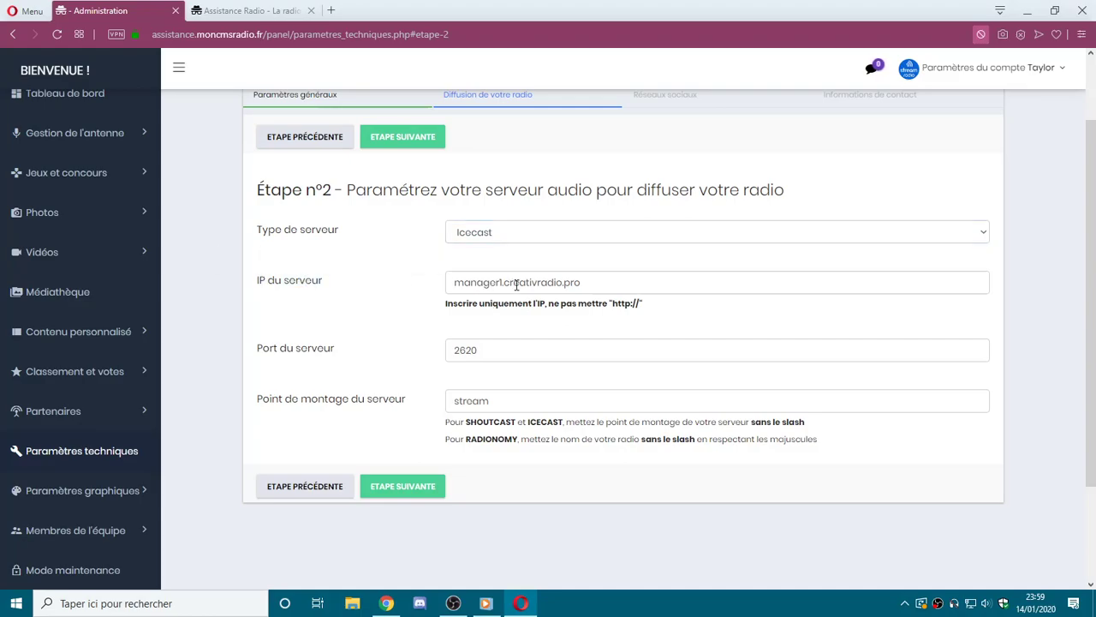
Try 254.25.545 as the server IP, then undo back to manager1.creativradio.pro.
drag(642, 305, 630, 304)
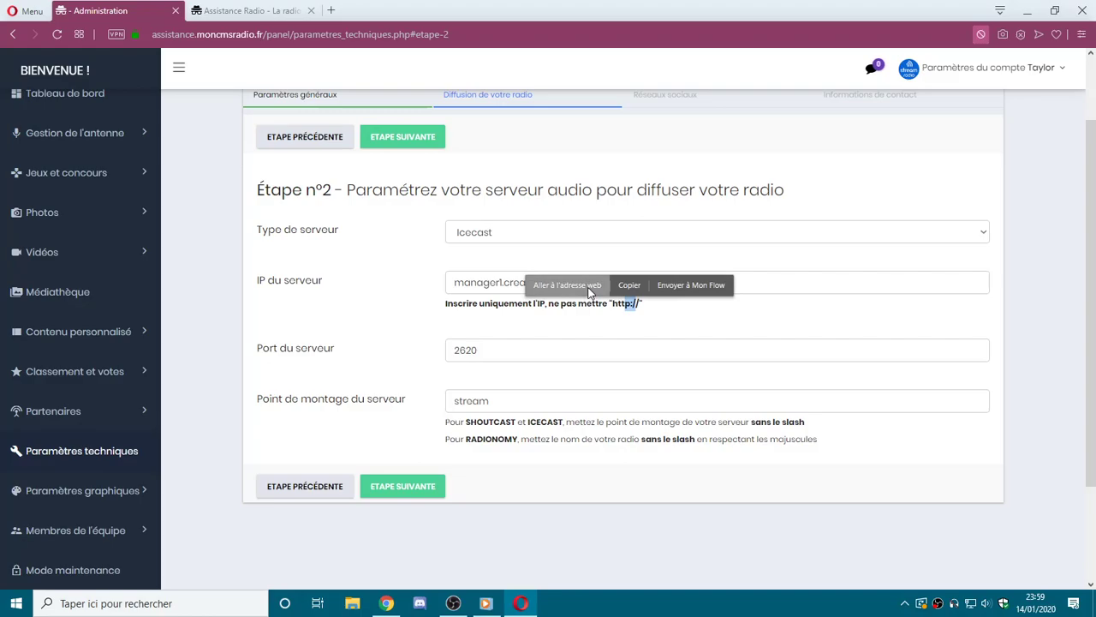
click(522, 313)
click(594, 283)
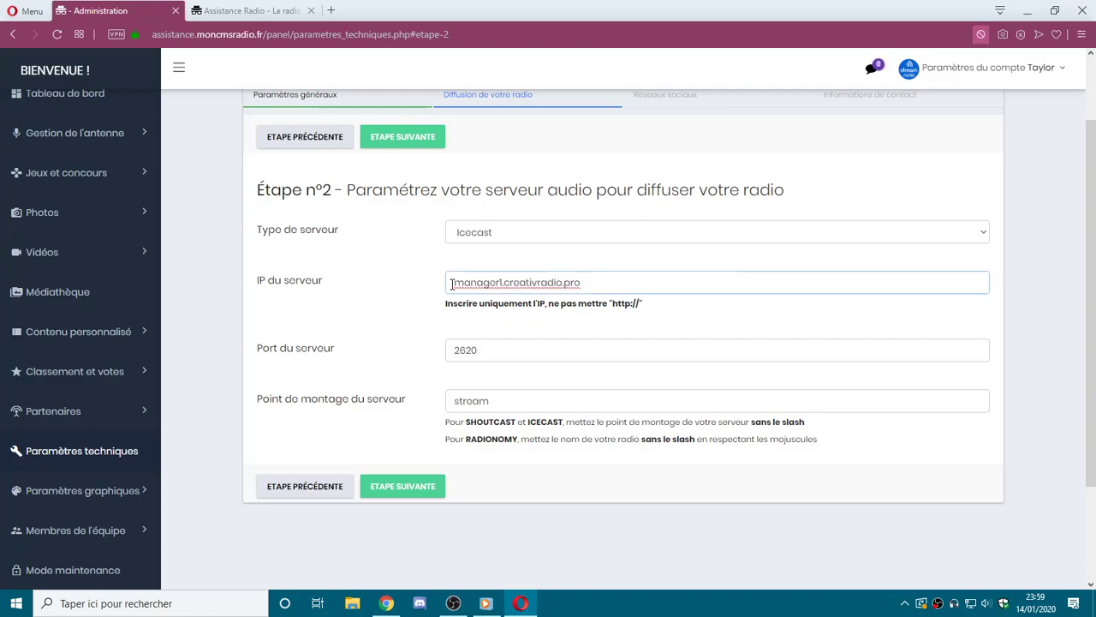
drag(453, 284, 614, 284)
text(25)
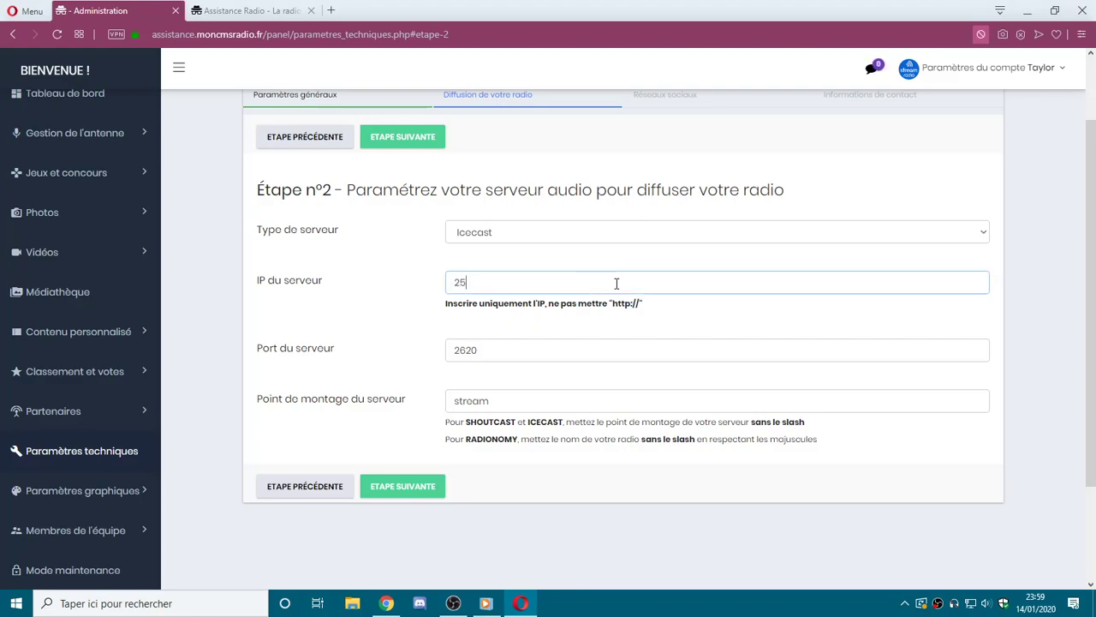
text(4.25.545)
key(ctrl+z)
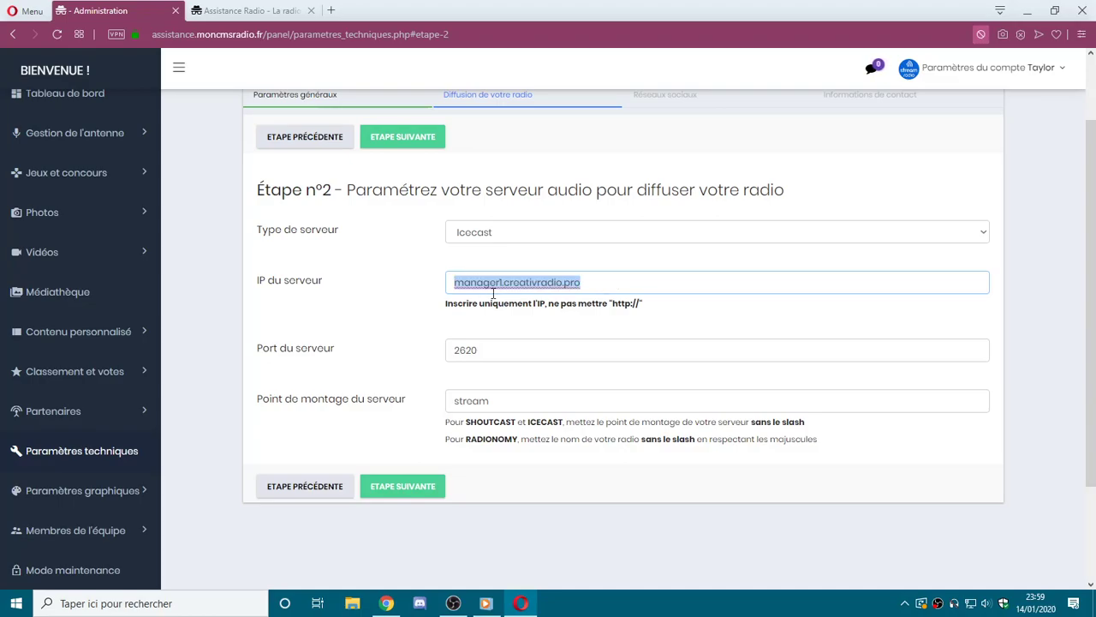
click(493, 292)
double_click(493, 291)
click(495, 291)
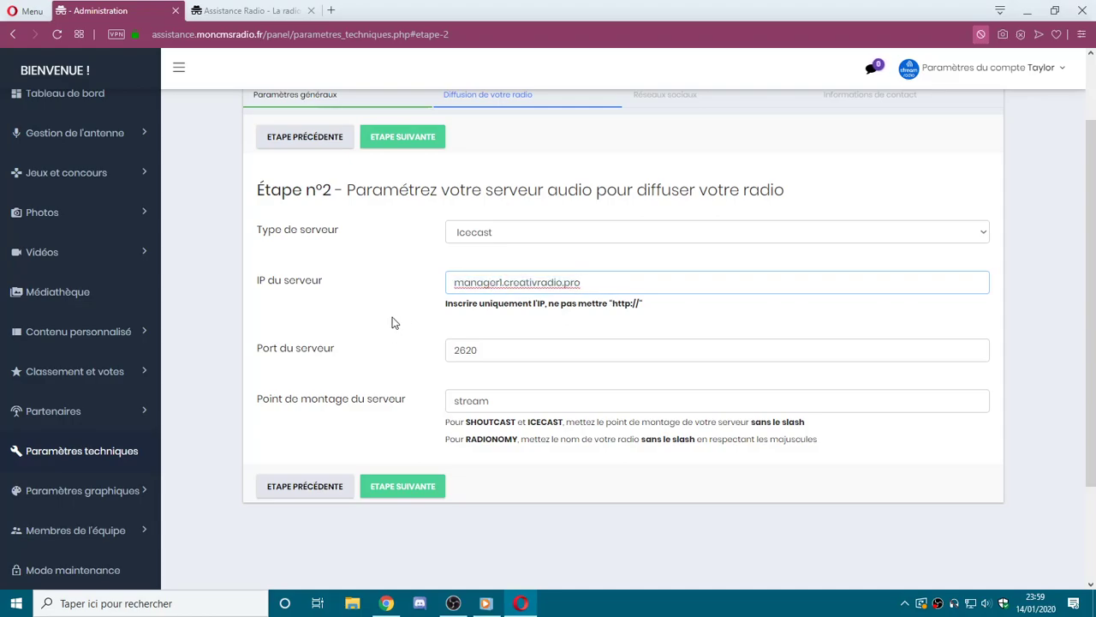
Check port 2620, then test appending ':2445' to the server address and remove it.
double_click(492, 351)
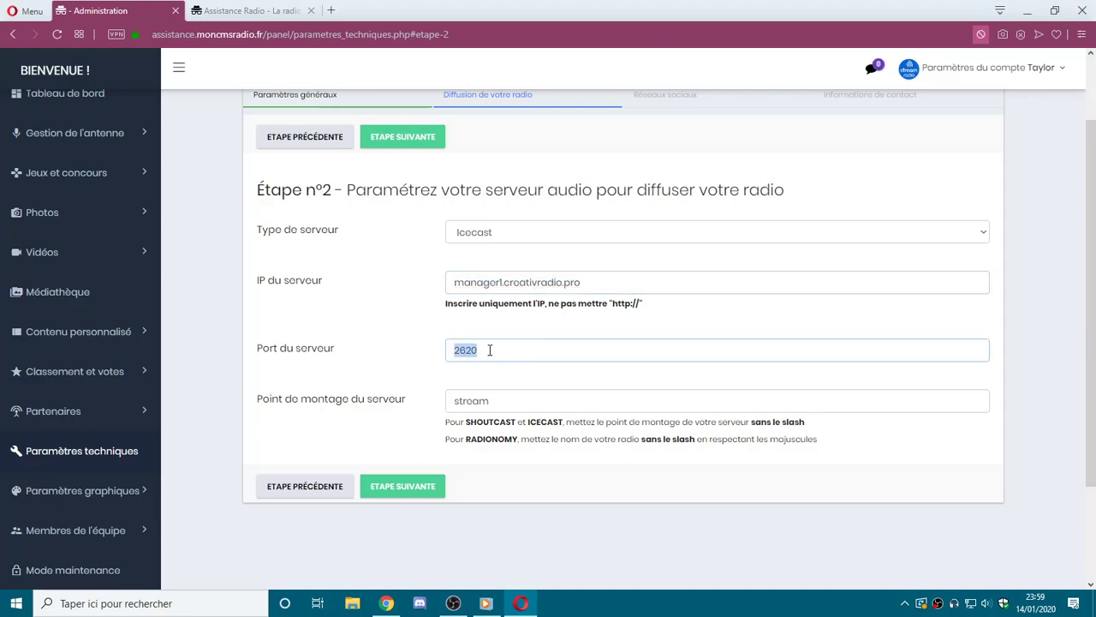
click(455, 350)
double_click(485, 350)
double_click(485, 350)
click(585, 285)
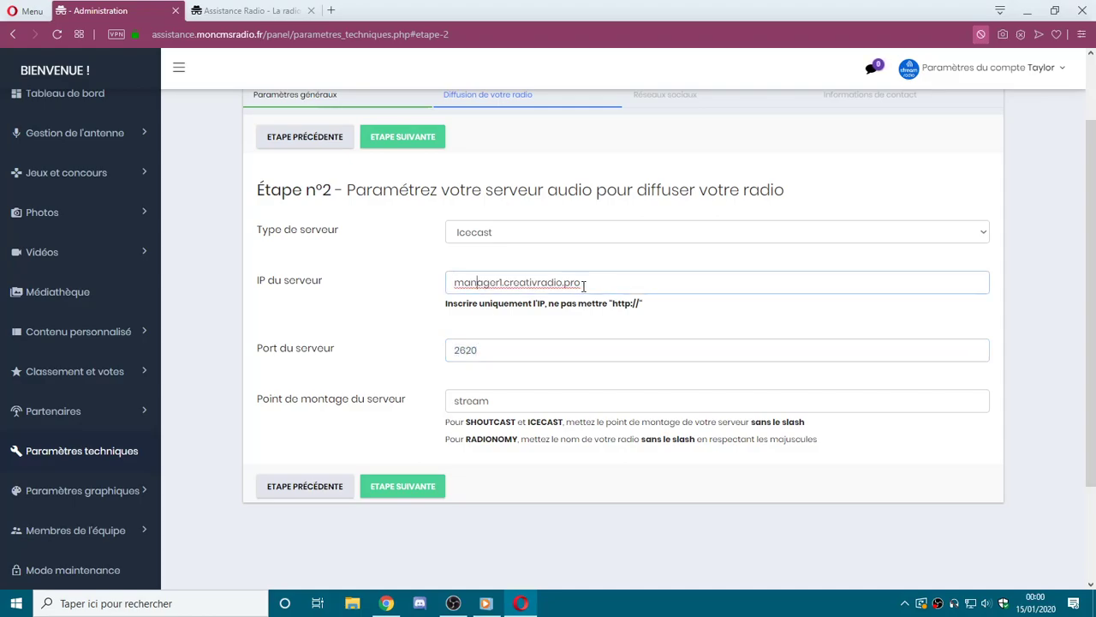
text(:2445)
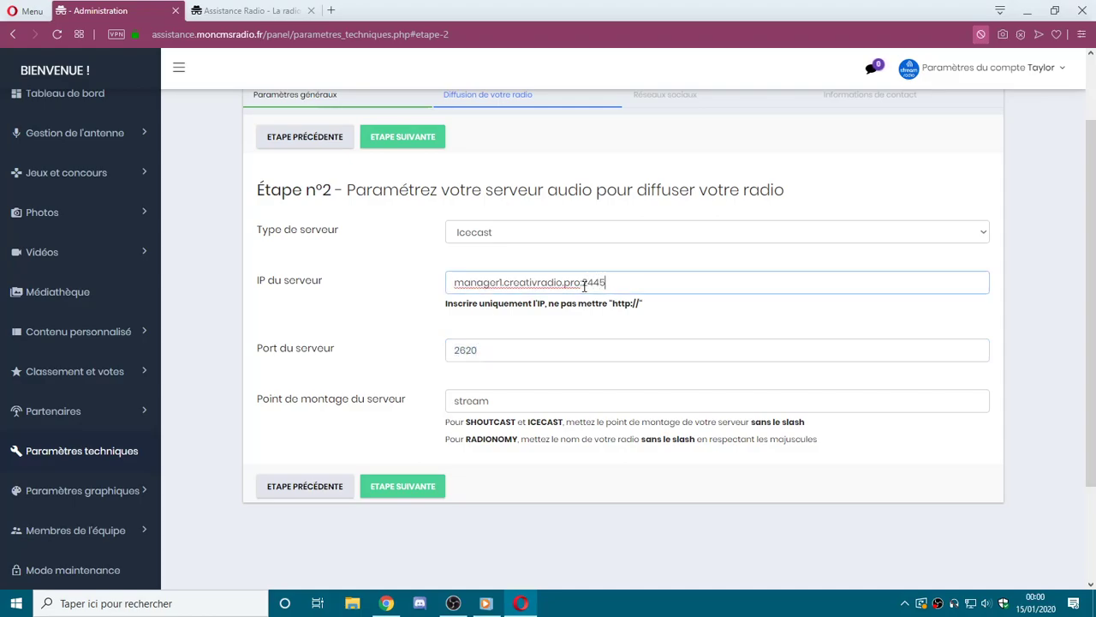
drag(583, 283, 680, 284)
key(BackSpace)
drag(445, 306, 559, 305)
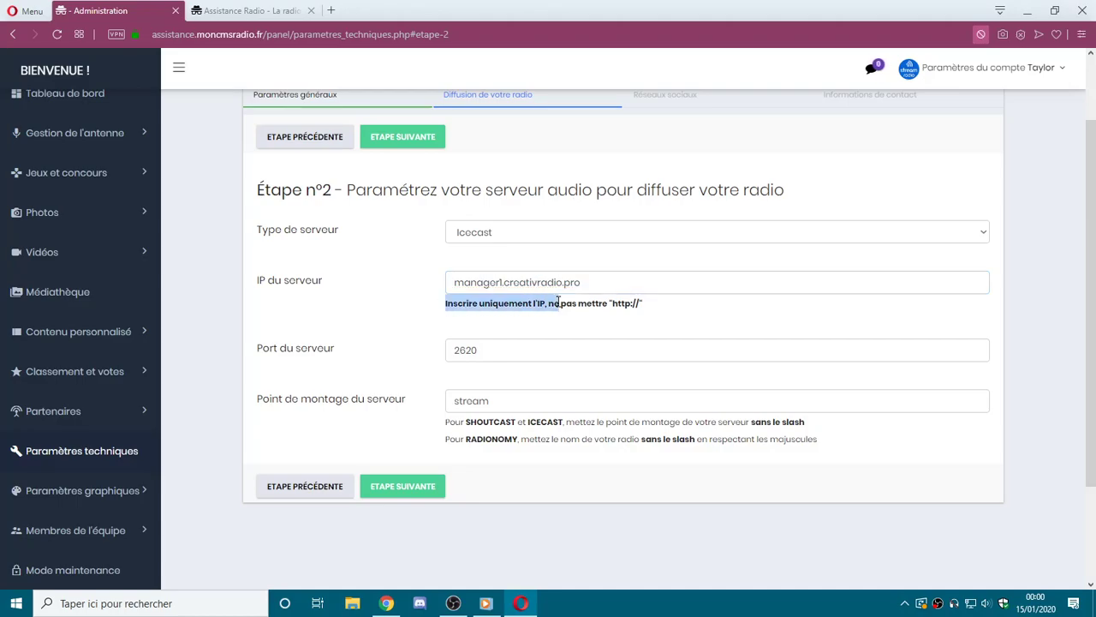
drag(450, 354, 512, 354)
Read the mount point and RADIONOMY help text below the mount point field.
double_click(473, 402)
click(472, 403)
drag(446, 440, 838, 447)
double_click(784, 443)
click(676, 453)
triple_click(677, 454)
triple_click(673, 447)
double_click(600, 421)
Test adding '/' and '.mp' to the mount point, then remove them again.
click(493, 399)
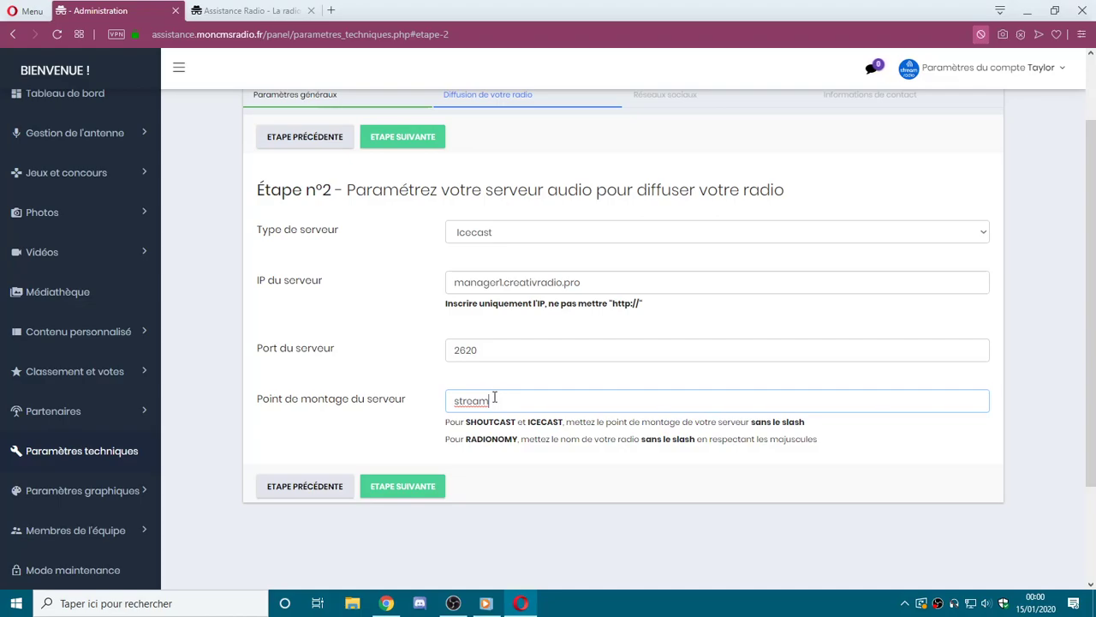
double_click(479, 402)
click(524, 409)
text(/)
key(BackSpace)
drag(752, 423, 809, 423)
click(814, 423)
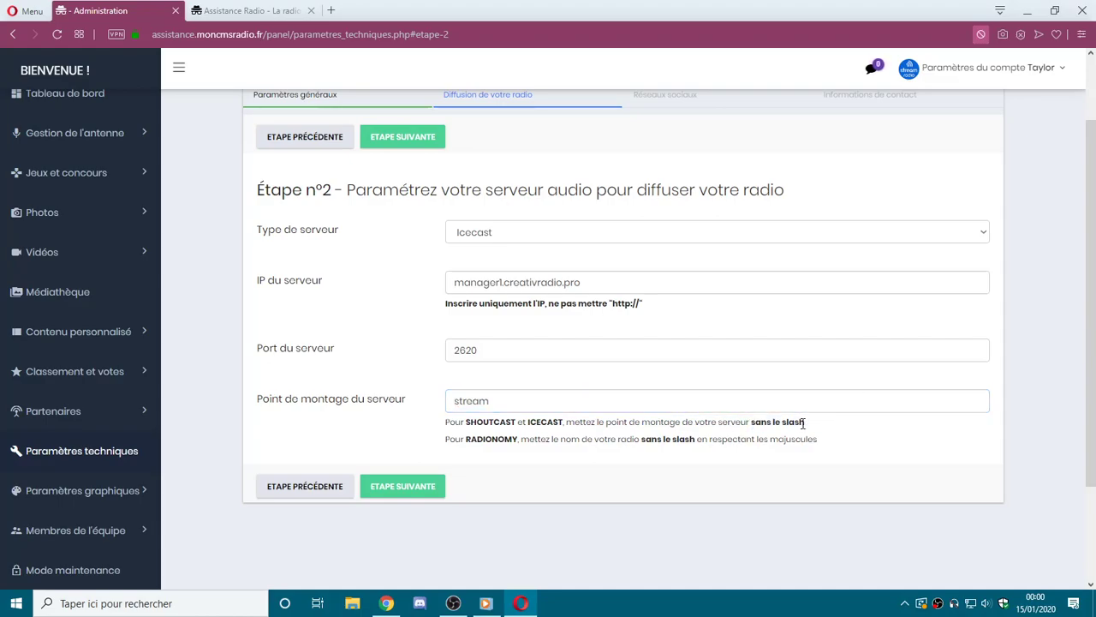
click(454, 406)
text(/)
key(BackSpace)
click(516, 410)
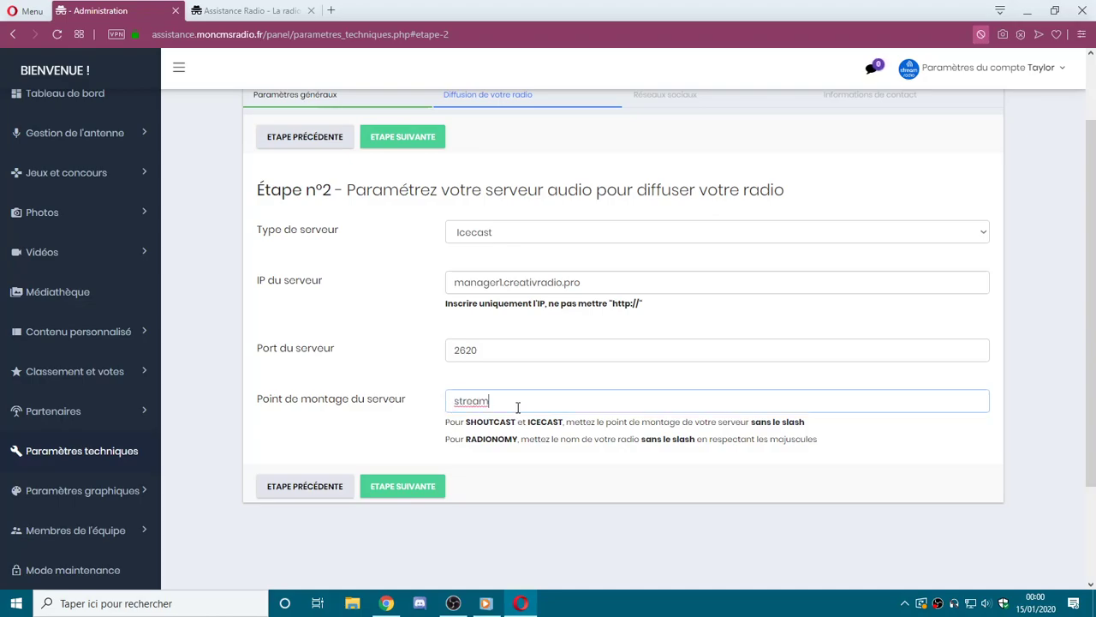
text(.mp)
key(BackSpace)
Leave the mount point as 'stream' and return to the step 1 general settings.
double_click(490, 401)
click(531, 404)
double_click(485, 403)
click(490, 405)
key(Left)
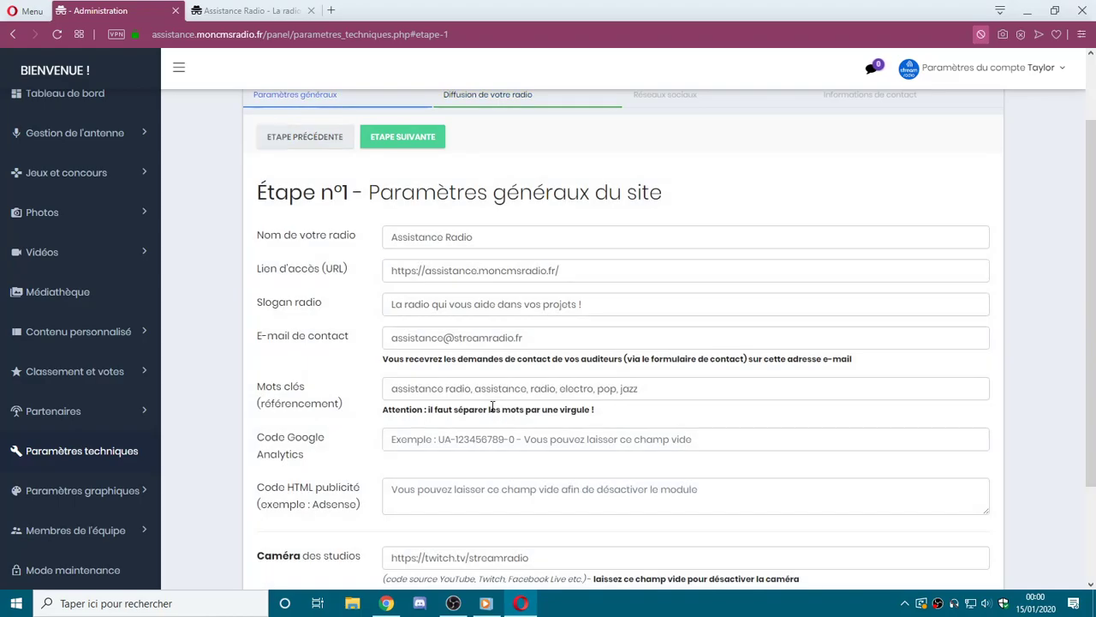
Go to step 2 and clean the mount point back to plain 'stream'.
click(419, 139)
click(456, 404)
text(;)
double_click(506, 395)
click(507, 398)
key(BackSpace)
key(BackSpace)
key(BackSpace)
click(458, 400)
key(BackSpace)
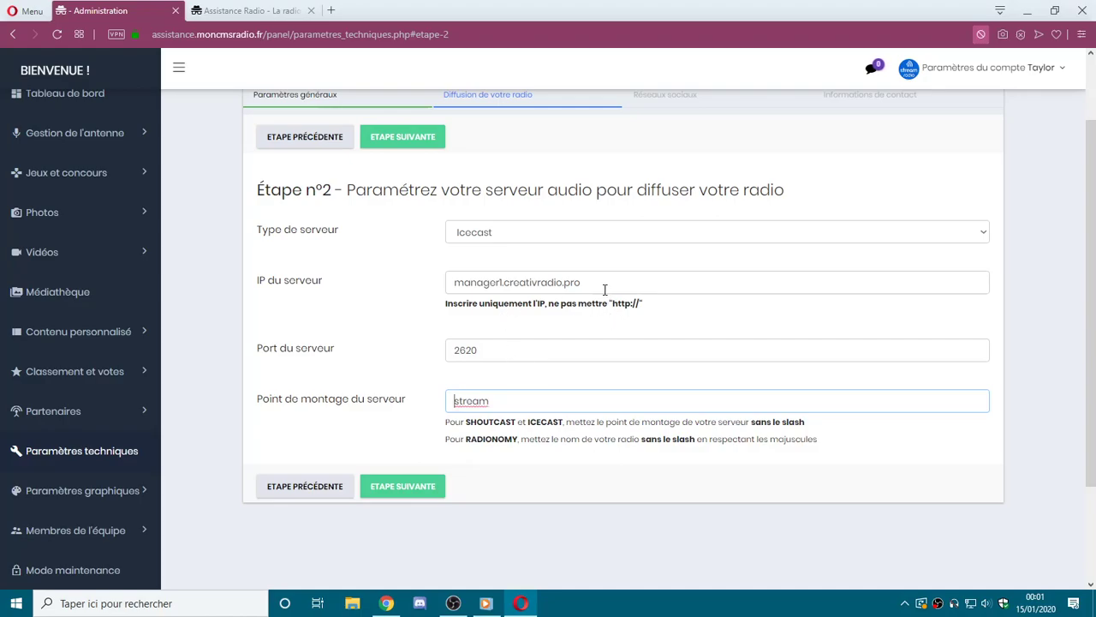
Verify manager1.creativradio.pro, port 2620, mount point 'stream' and Icecast server type.
triple_click(607, 285)
triple_click(502, 344)
triple_click(504, 401)
double_click(477, 351)
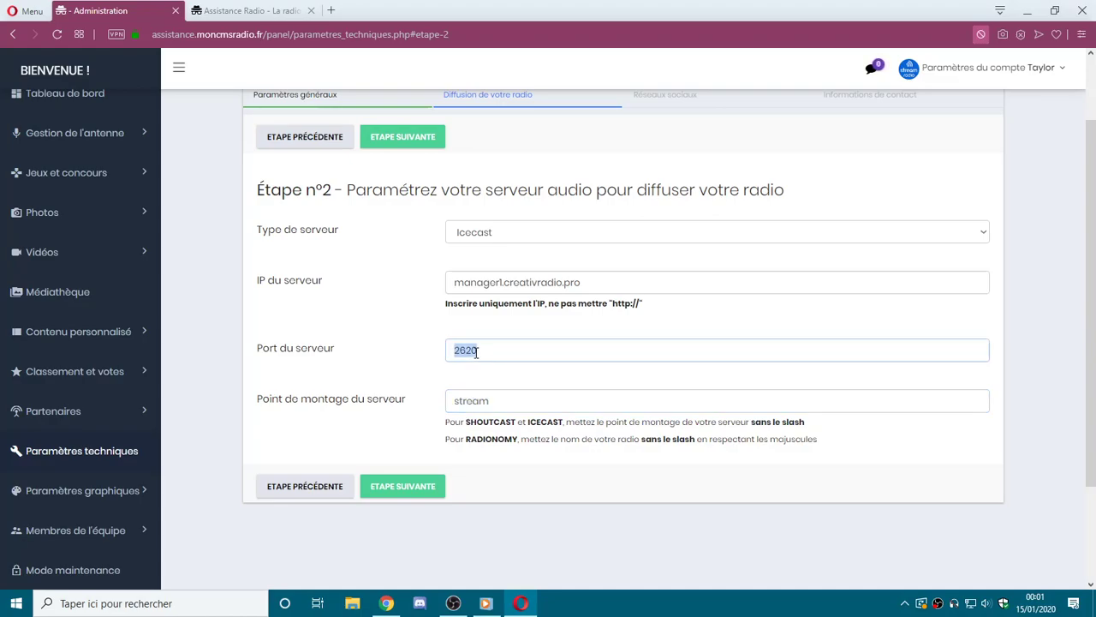
click(482, 234)
click(482, 233)
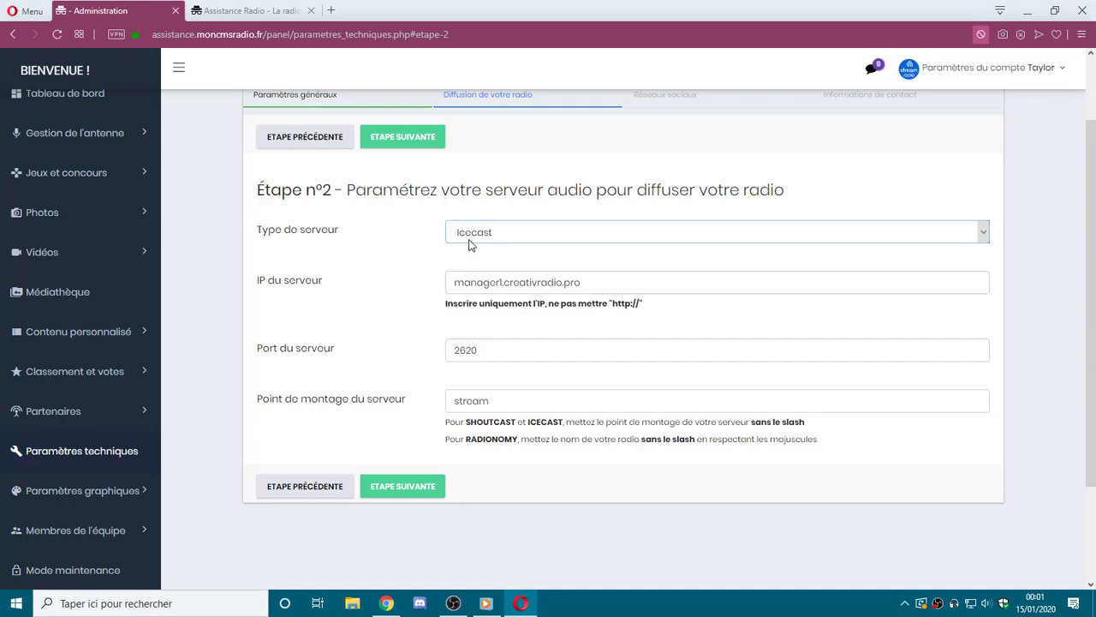
Advance to step 3 and review the social network fields.
click(410, 143)
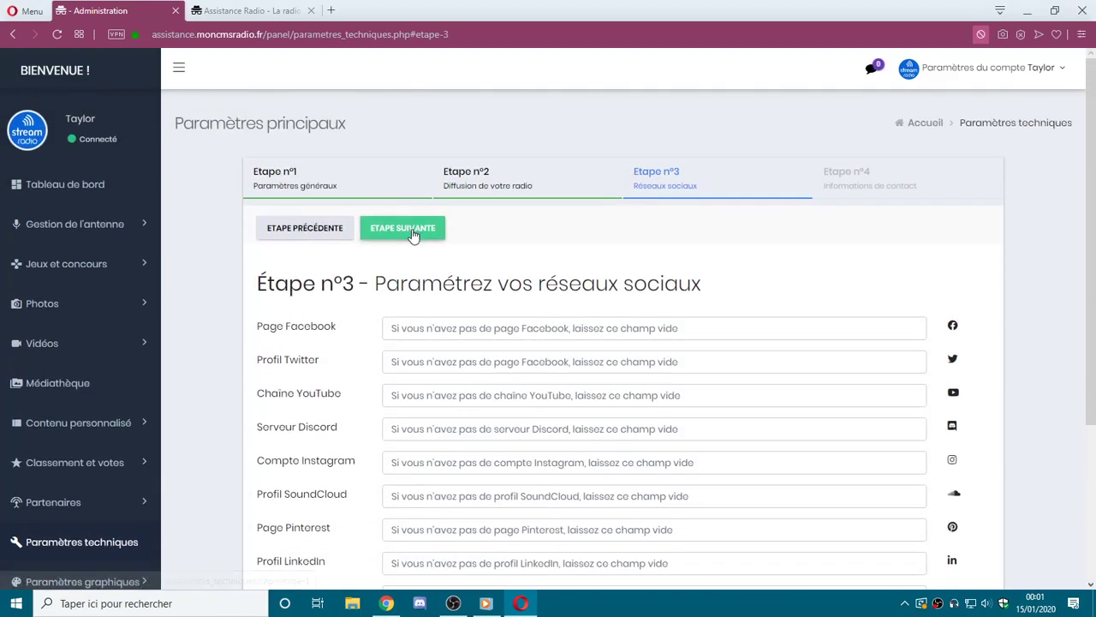
scroll(436, 247, down, 1)
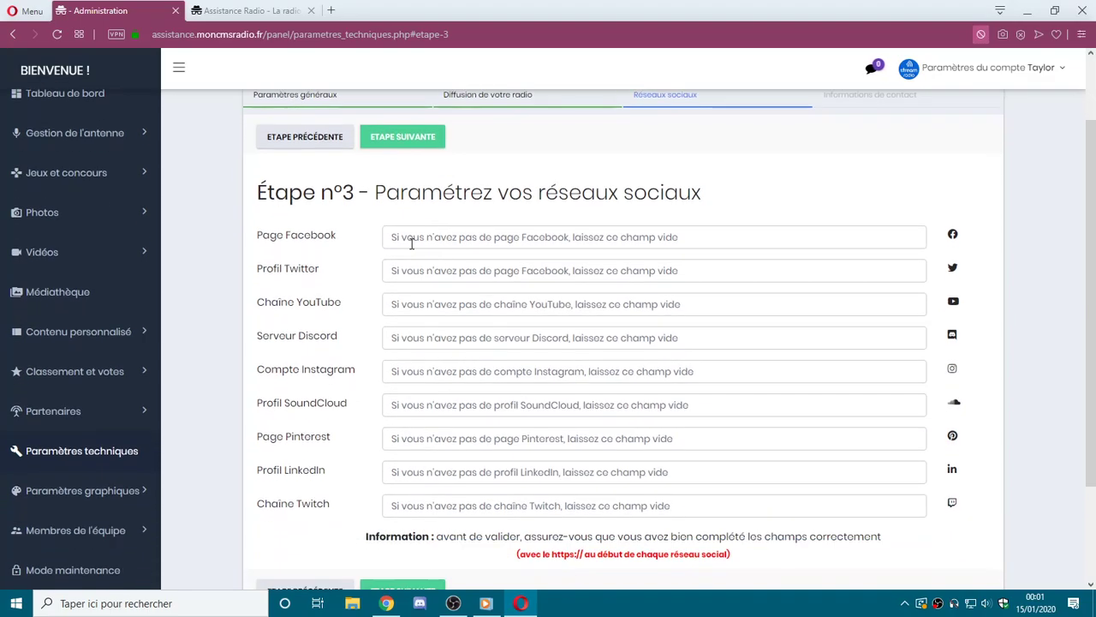
click(416, 306)
drag(311, 239, 335, 477)
click(339, 516)
double_click(336, 403)
click(442, 411)
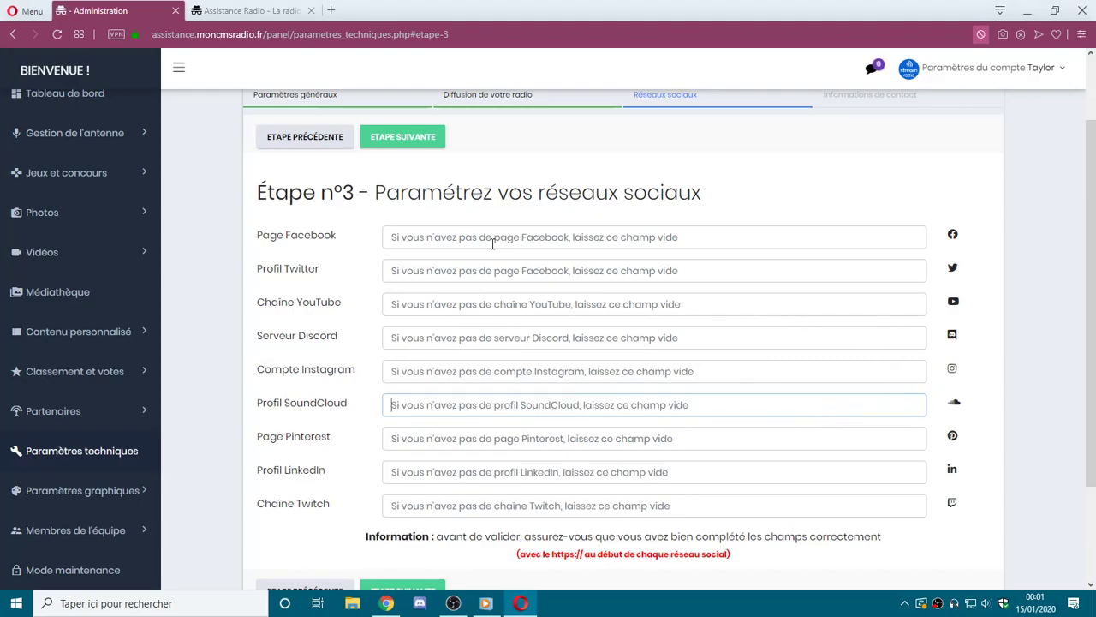
text(h)
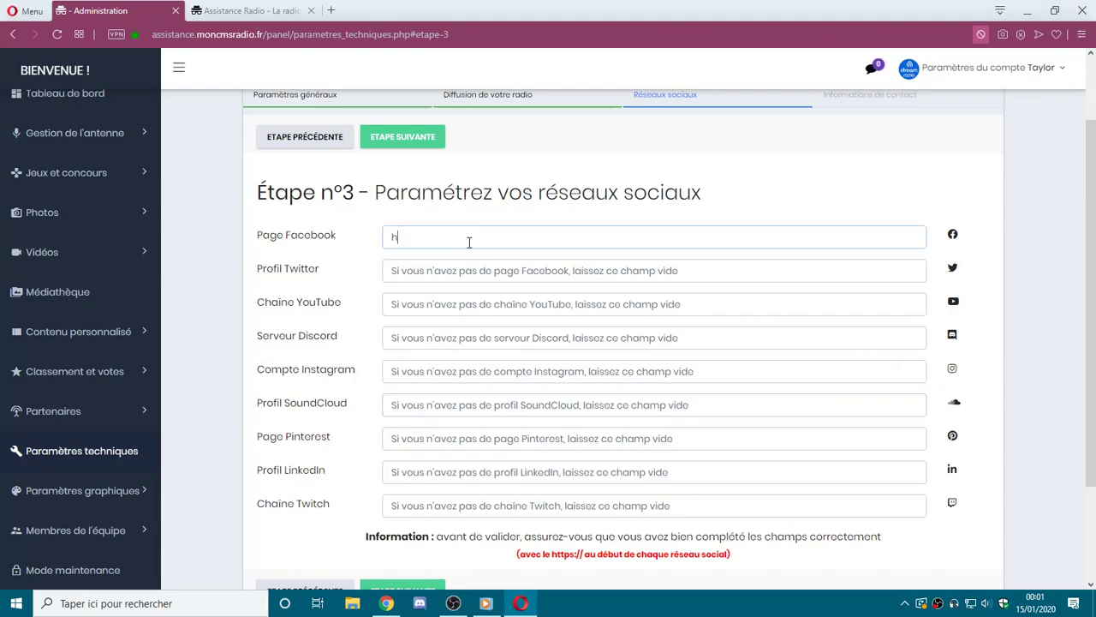
text(ttps://facebook.com/streamradio)
key(Tab)
text(https://twitter)
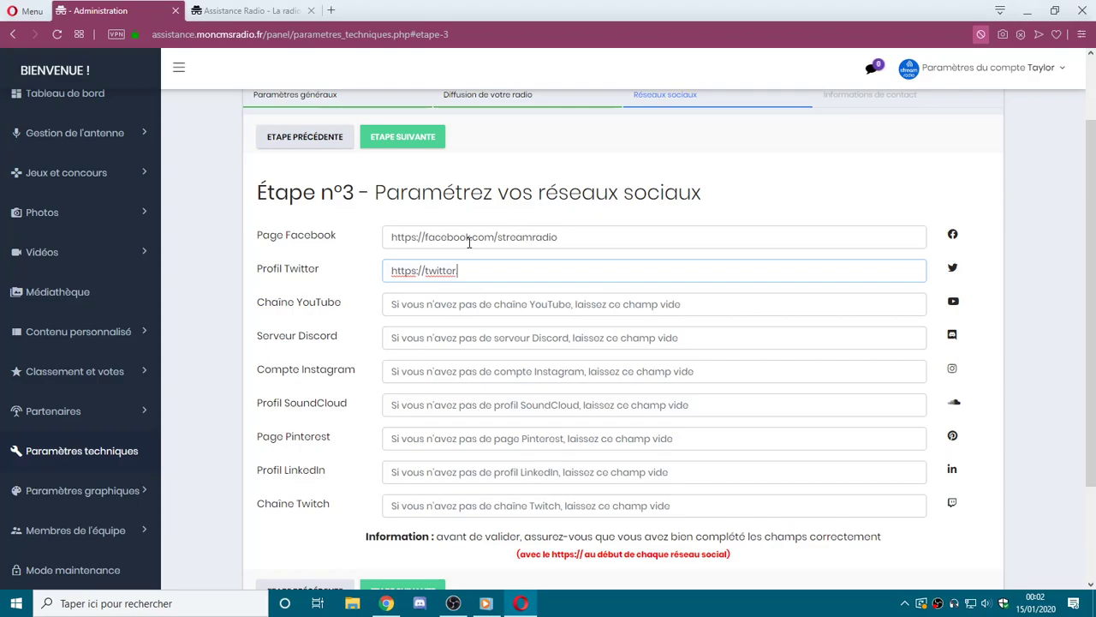
text(.com/streamradio)
drag(425, 270, 397, 271)
click(422, 313)
click(436, 345)
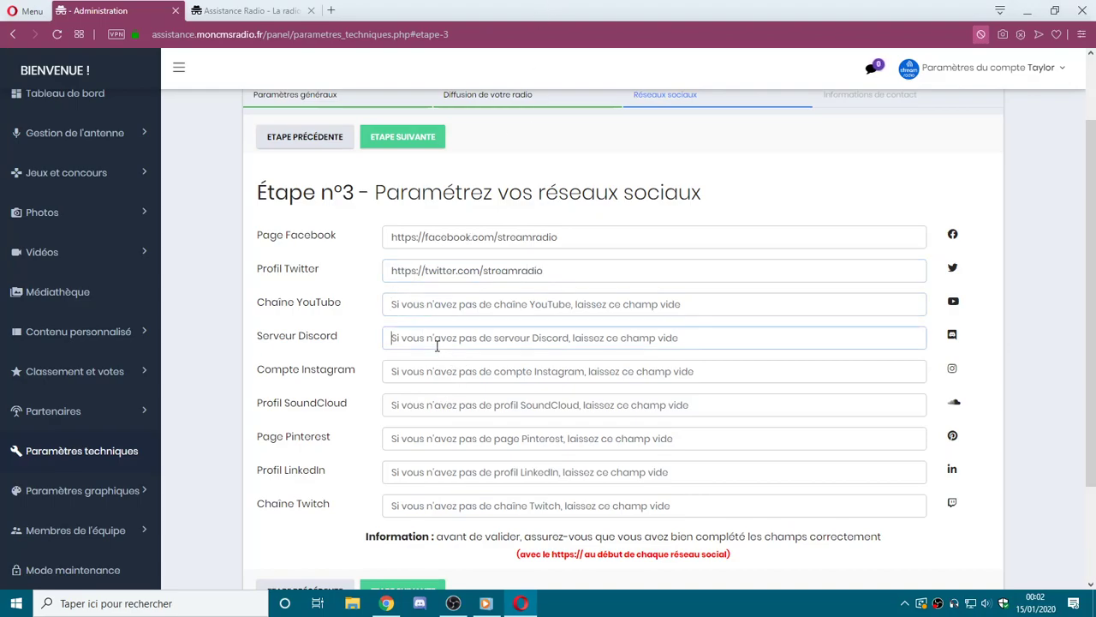
text(https://di)
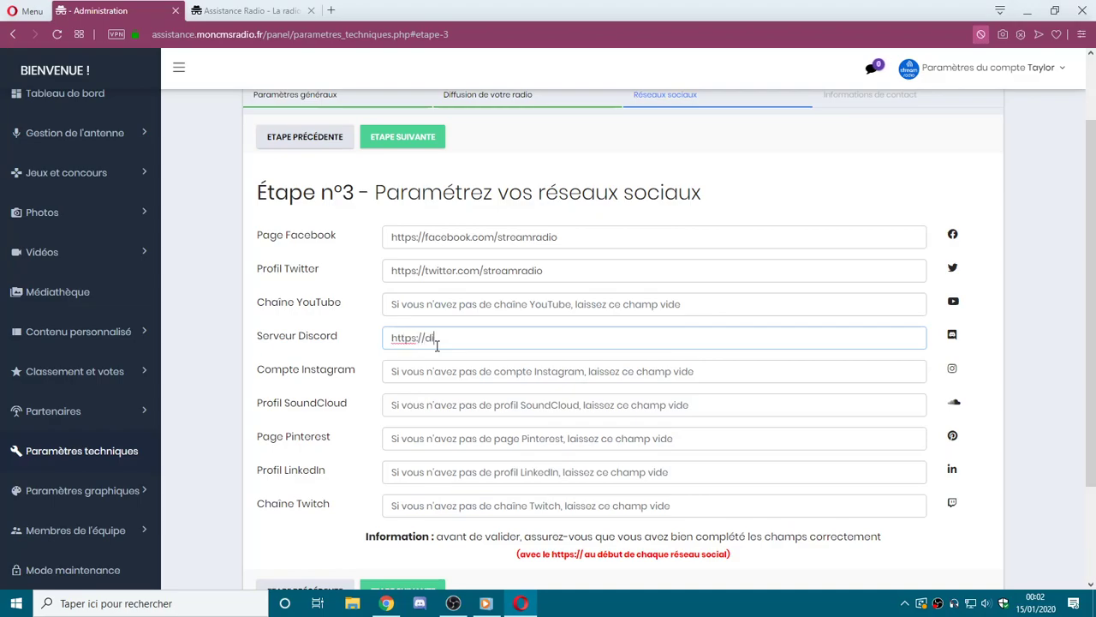
text(scord)
click(483, 408)
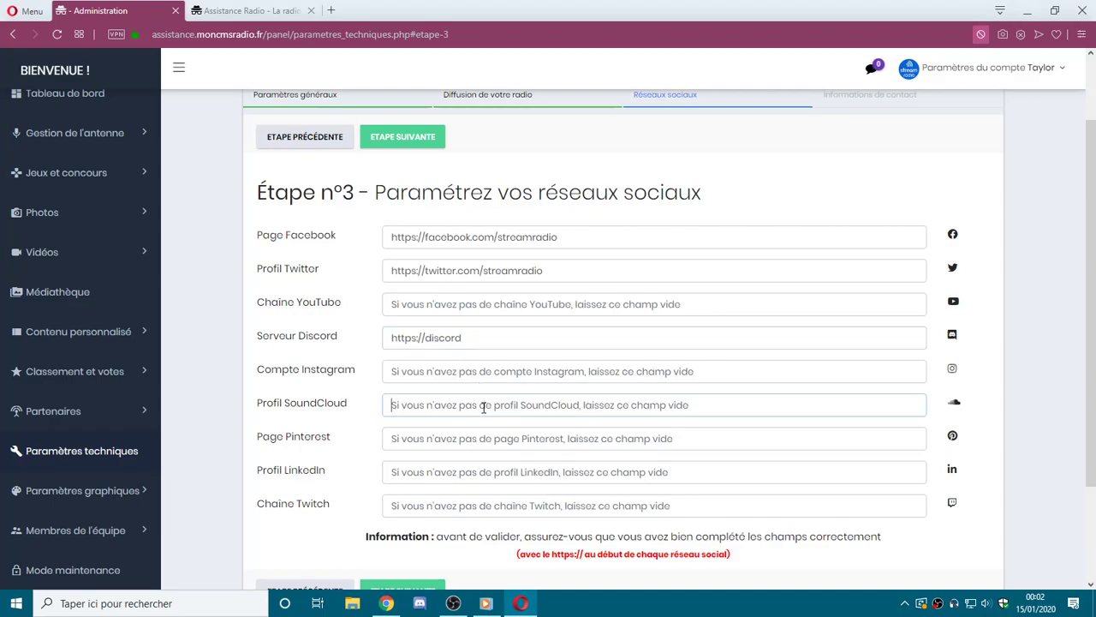
text(http)
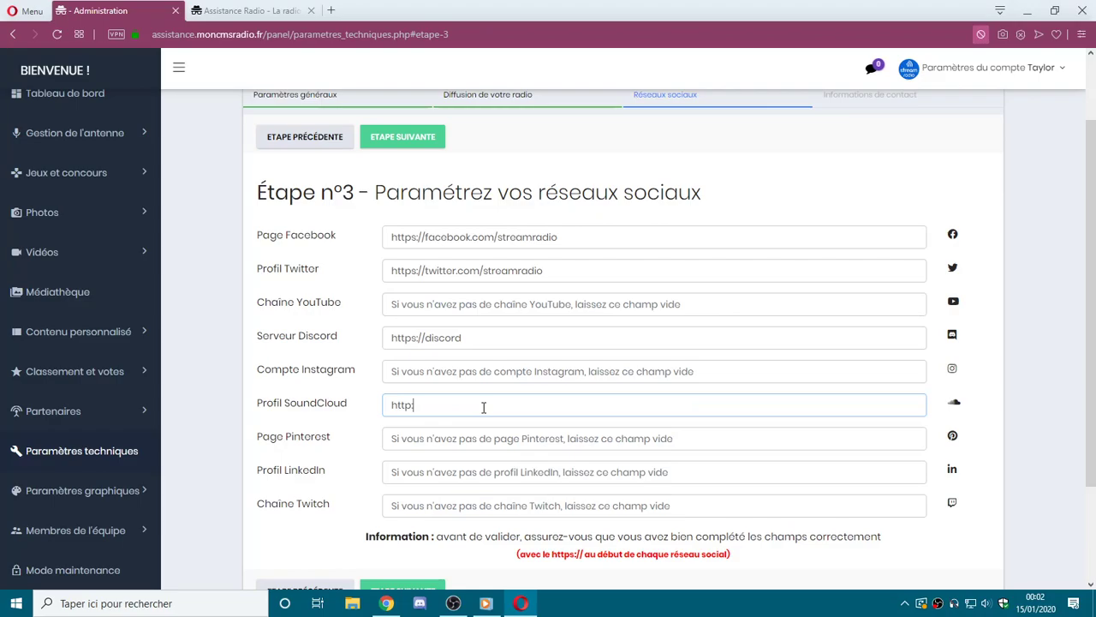
text(://soundcloud)
click(452, 507)
text(https://twitch)
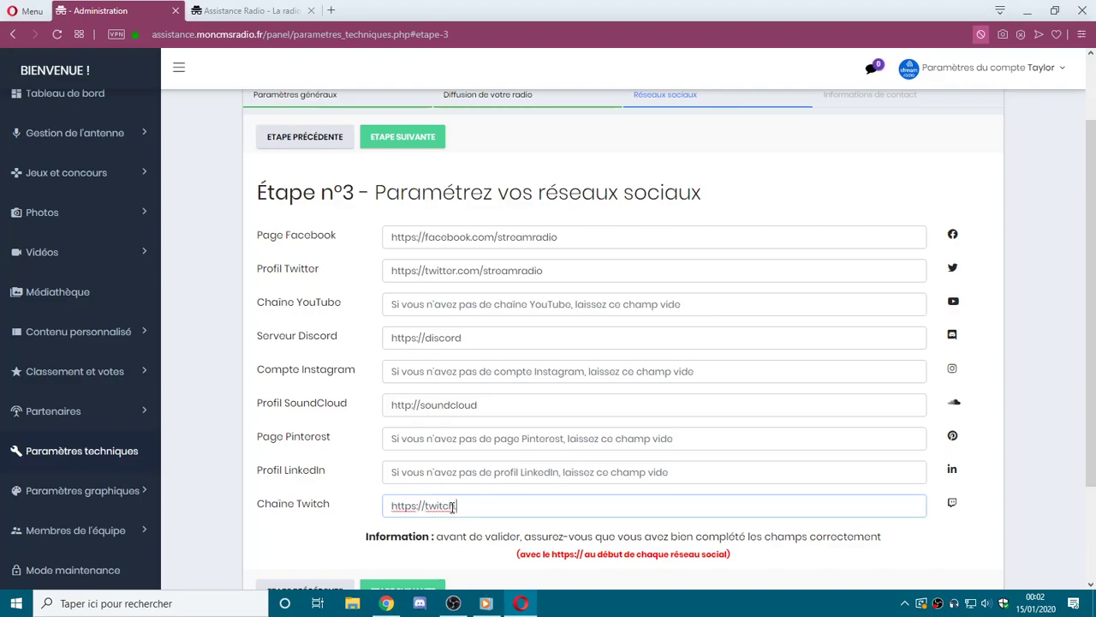
text(.tv/)
Read the https link reminder and advance to the step 4 contact information form.
scroll(526, 363, down, 2)
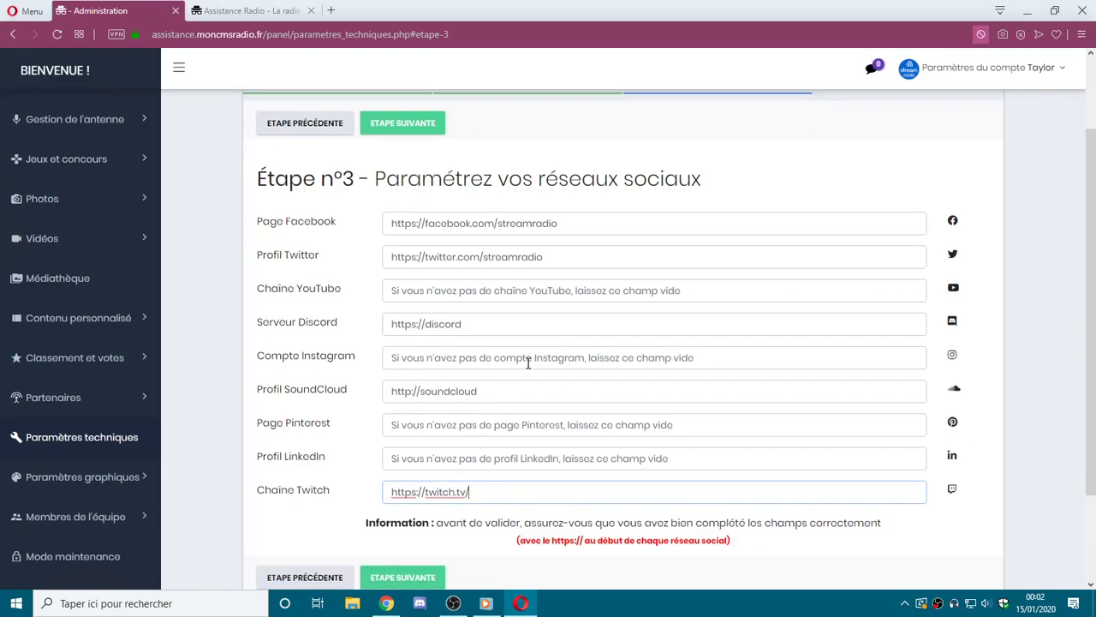
drag(492, 398, 741, 410)
click(742, 410)
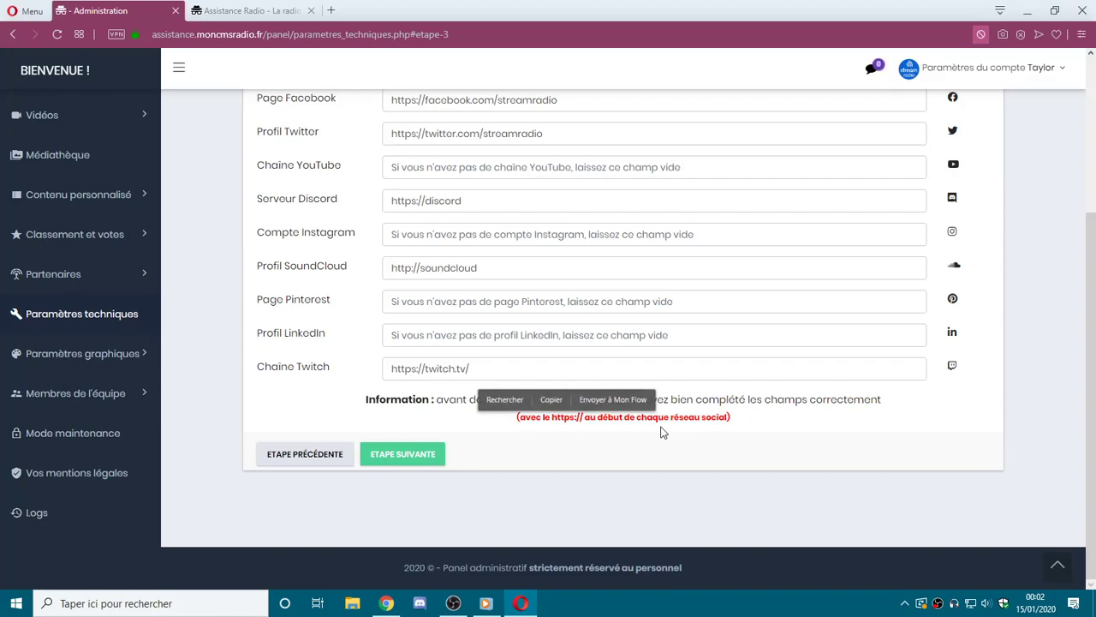
triple_click(567, 417)
click(735, 432)
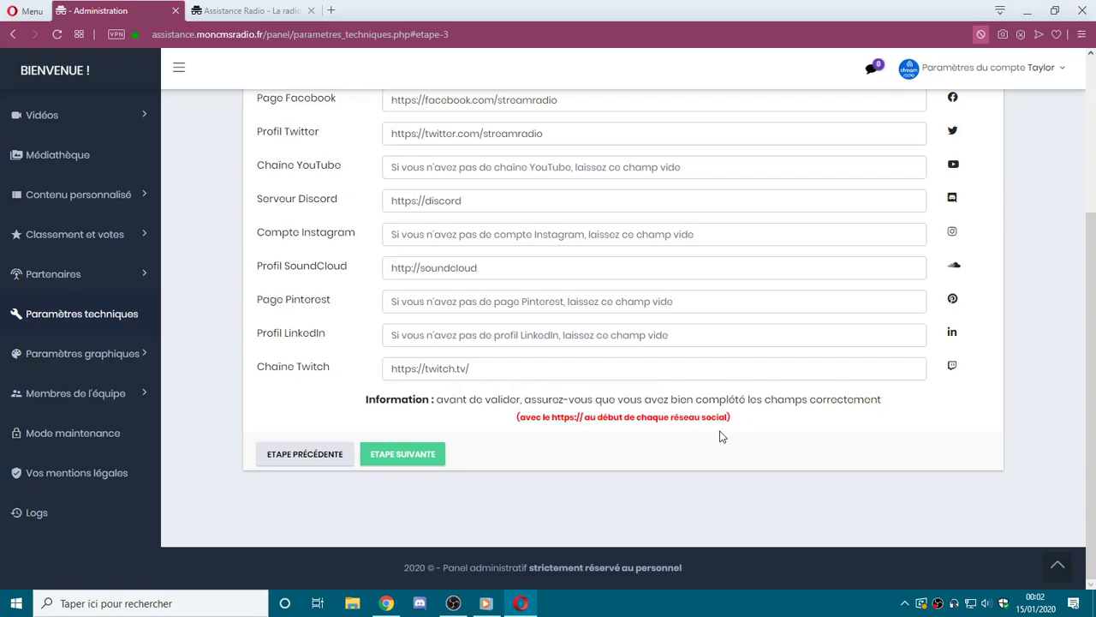
click(429, 459)
scroll(511, 299, up, 1)
drag(1094, 170, 1094, 226)
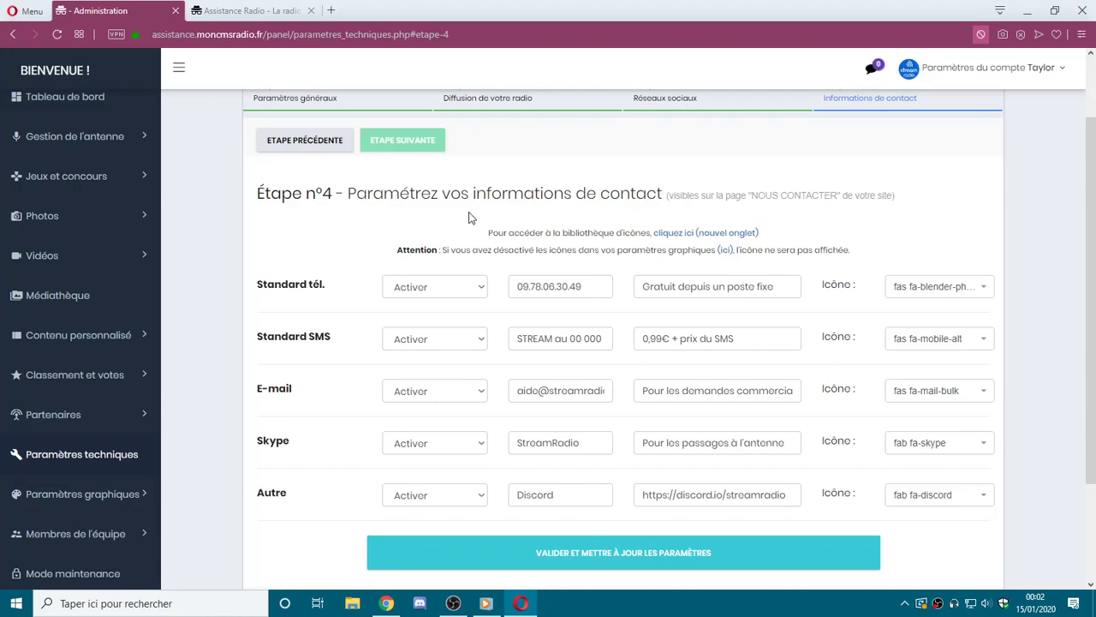
On the public site, view the Contact page form and its other contact methods.
click(274, 9)
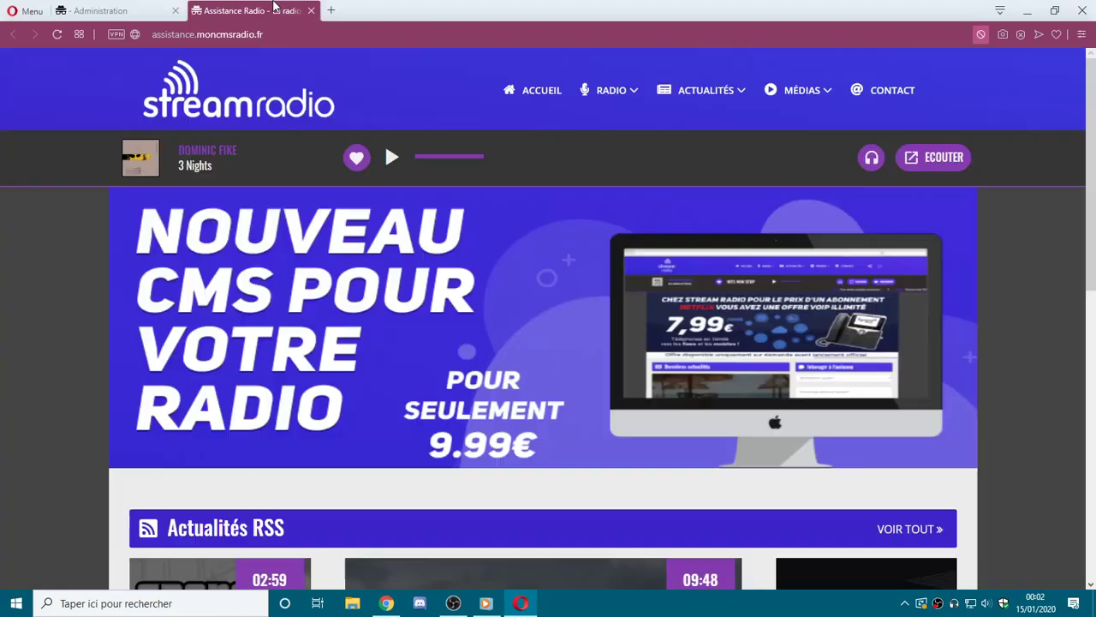
click(886, 102)
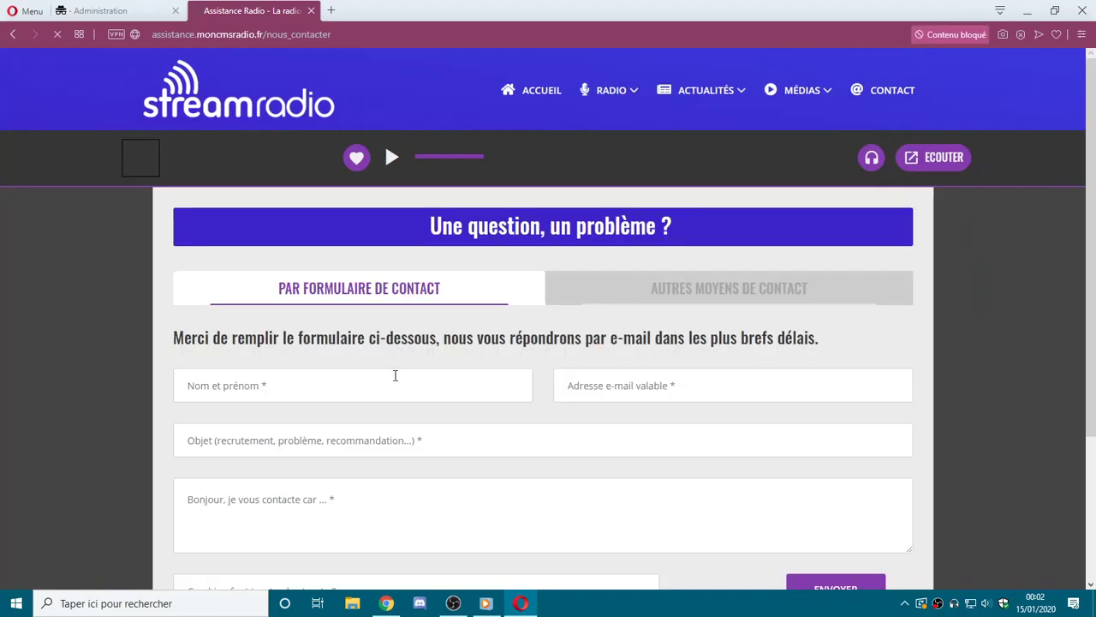
scroll(398, 375, down, 4)
scroll(416, 370, up, 4)
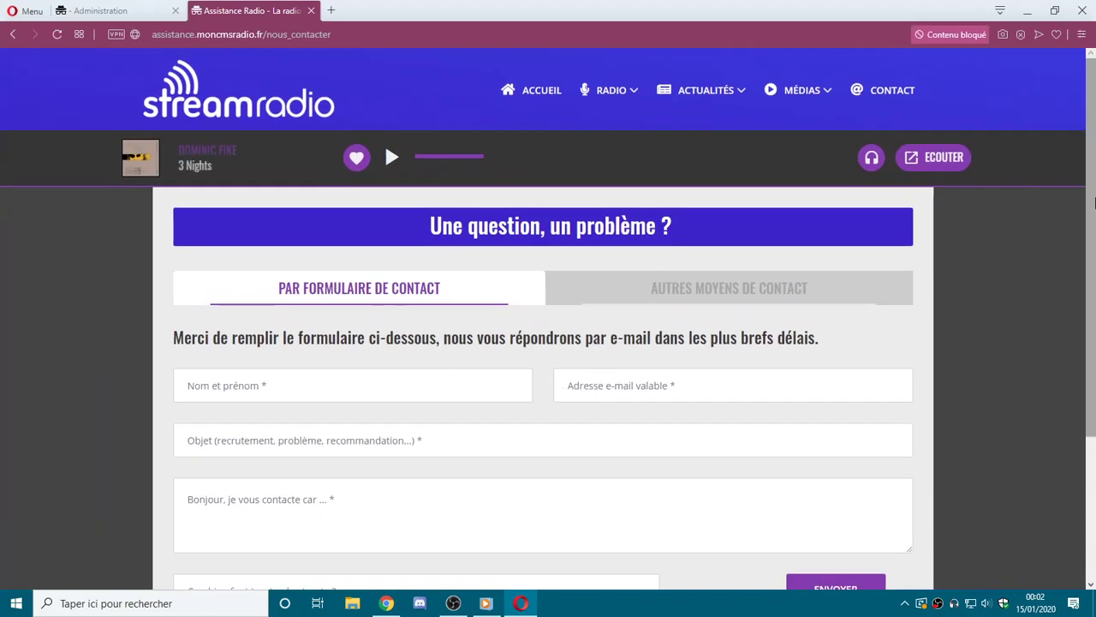
scroll(741, 346, down, 2)
click(345, 235)
click(595, 228)
click(399, 291)
click(367, 394)
click(313, 428)
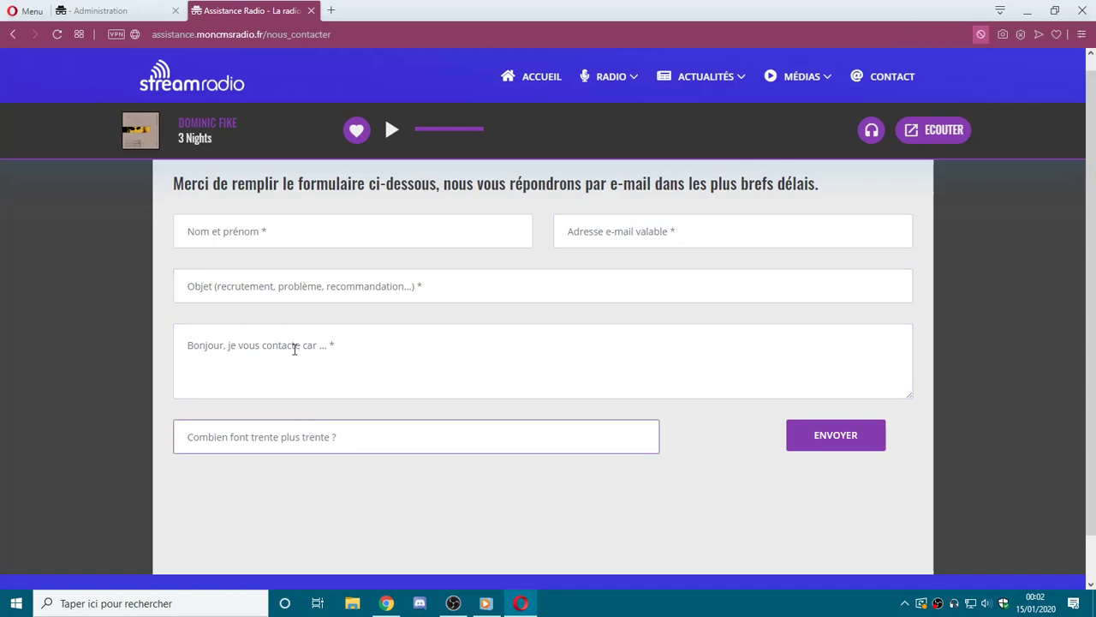
scroll(307, 343, up, 2)
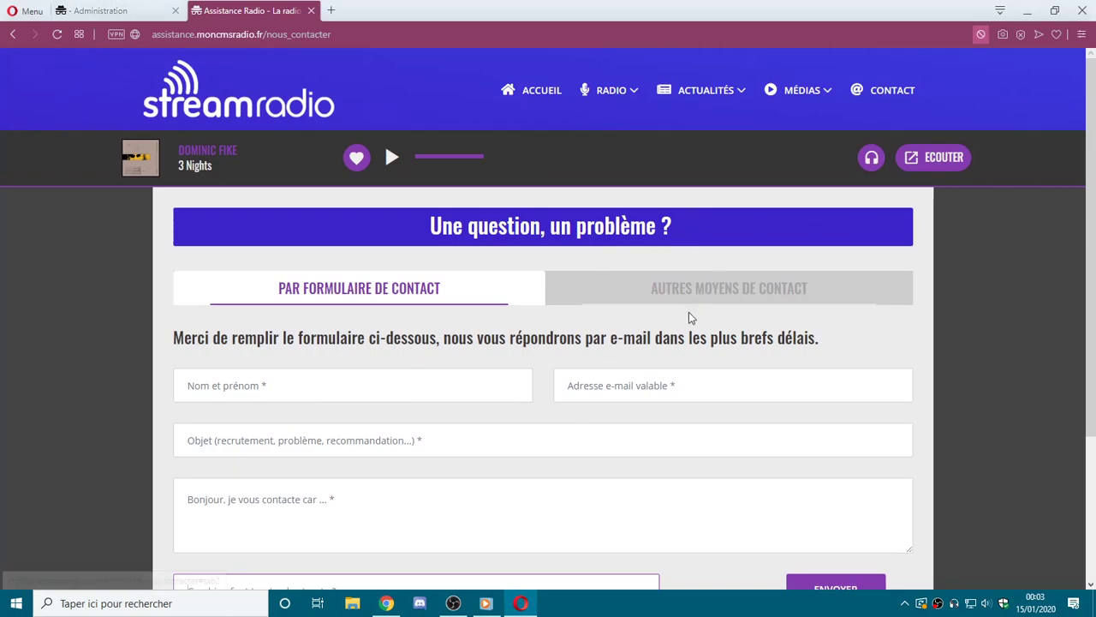
click(666, 290)
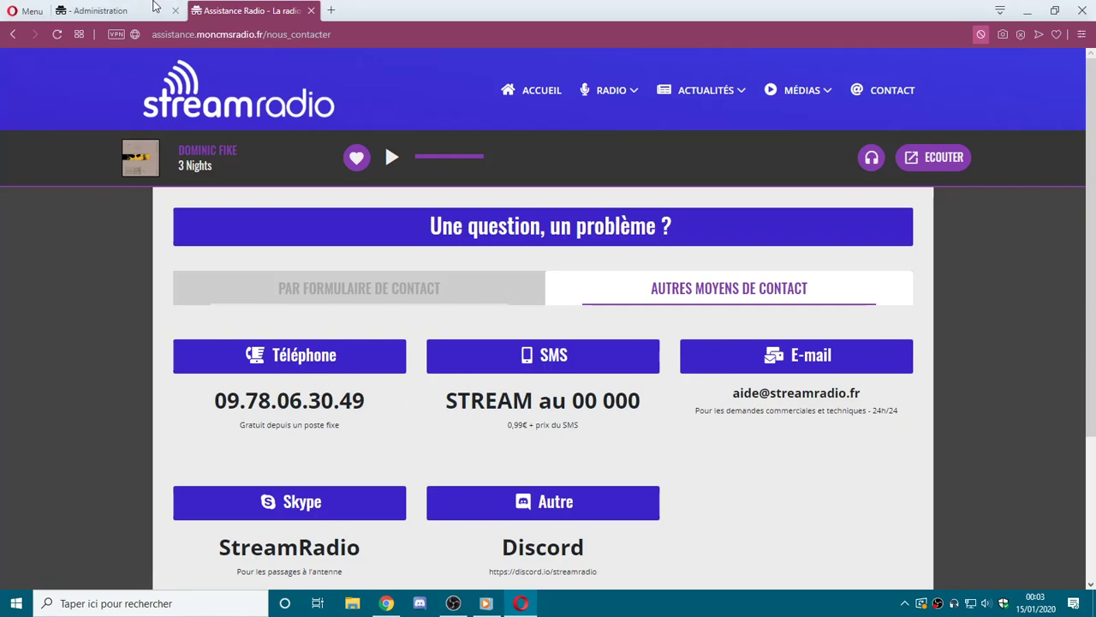
Back in the admin panel, set the SMS and Skype contact entries to Désactiver.
key(ctrl+Tab)
key(ctrl+Tab)
key(ctrl+Tab)
click(421, 349)
click(421, 369)
click(432, 445)
click(422, 475)
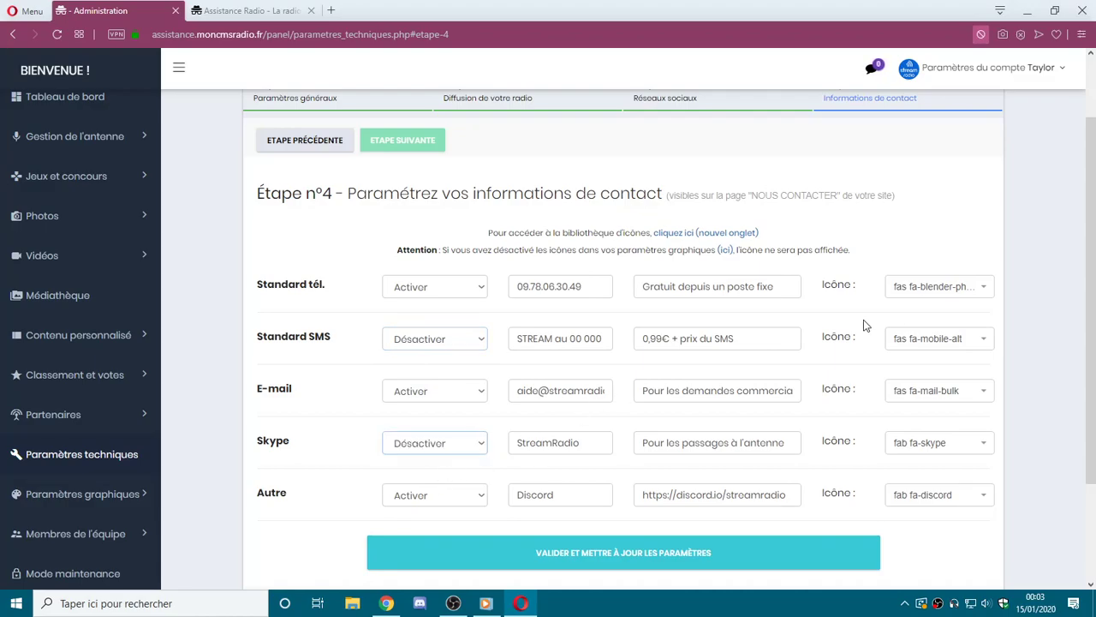
Compare the admin phone entry with the public contact page, ending on admin step 4.
double_click(589, 287)
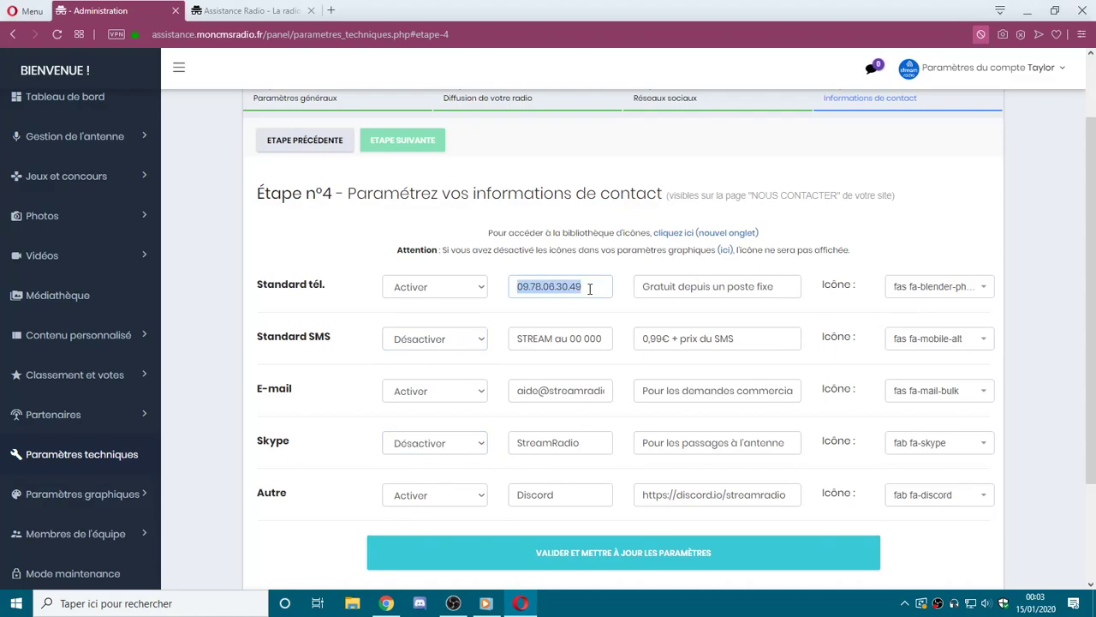
drag(649, 286, 775, 286)
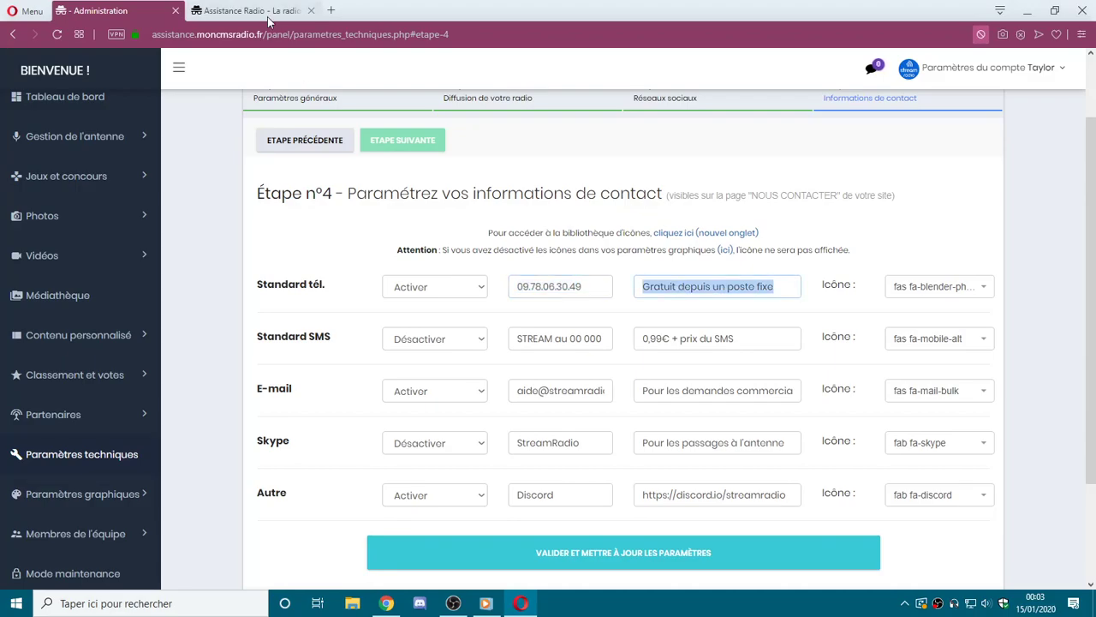
click(260, 9)
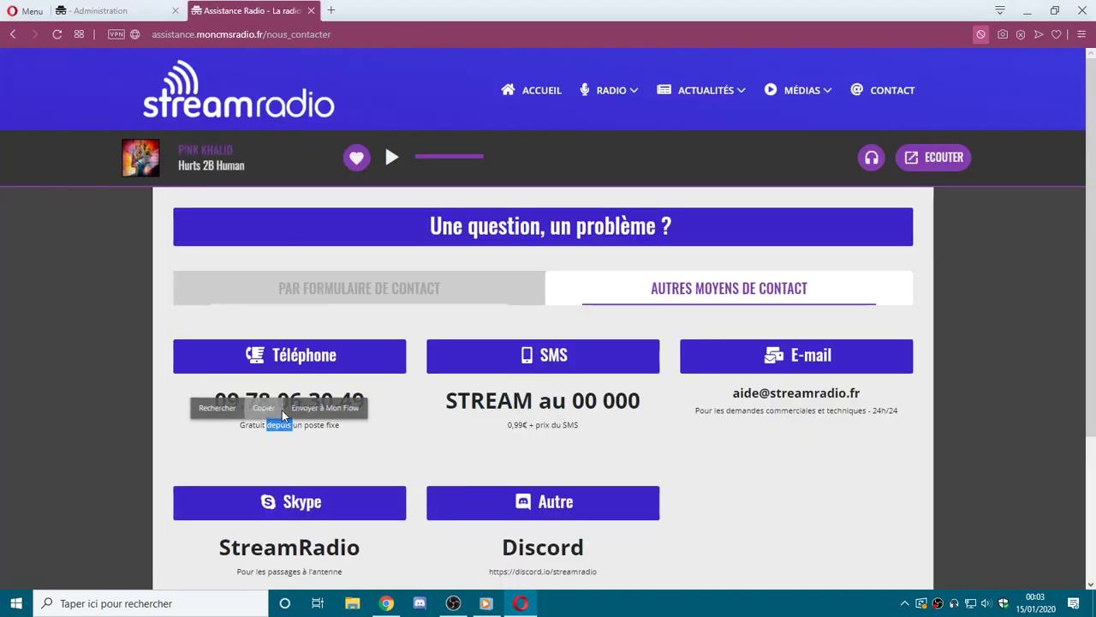
click(137, 9)
click(705, 381)
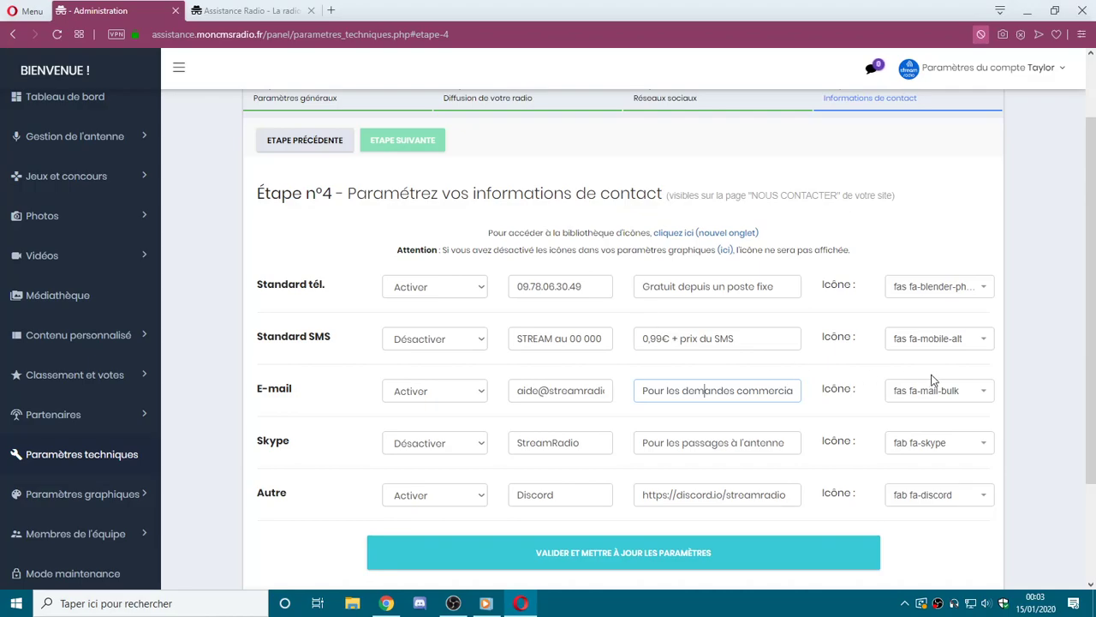
click(909, 296)
click(907, 298)
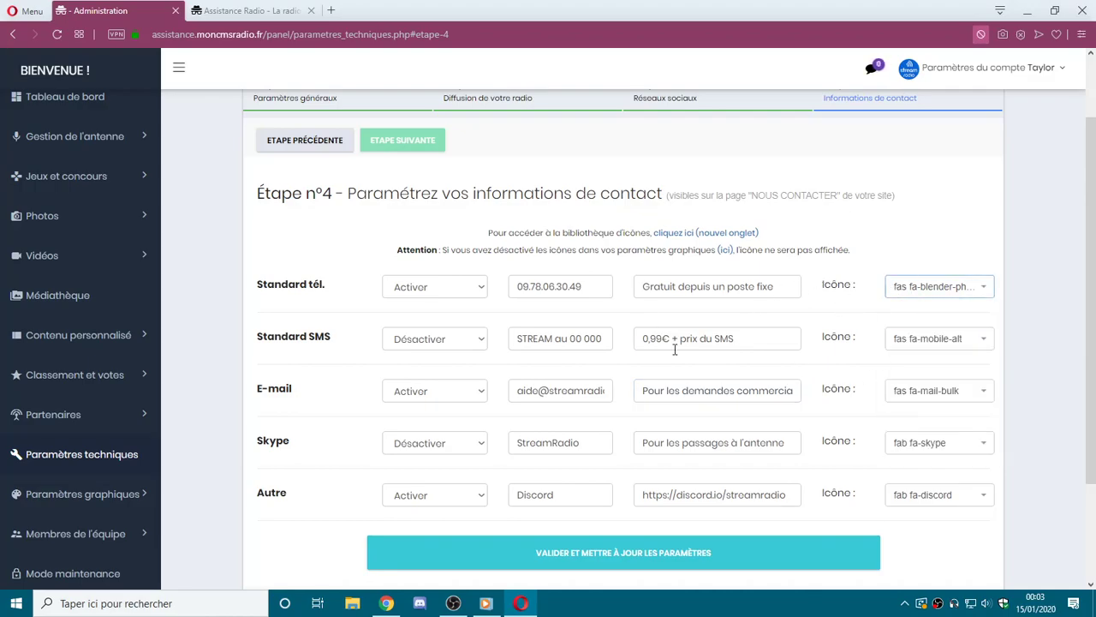
click(274, 10)
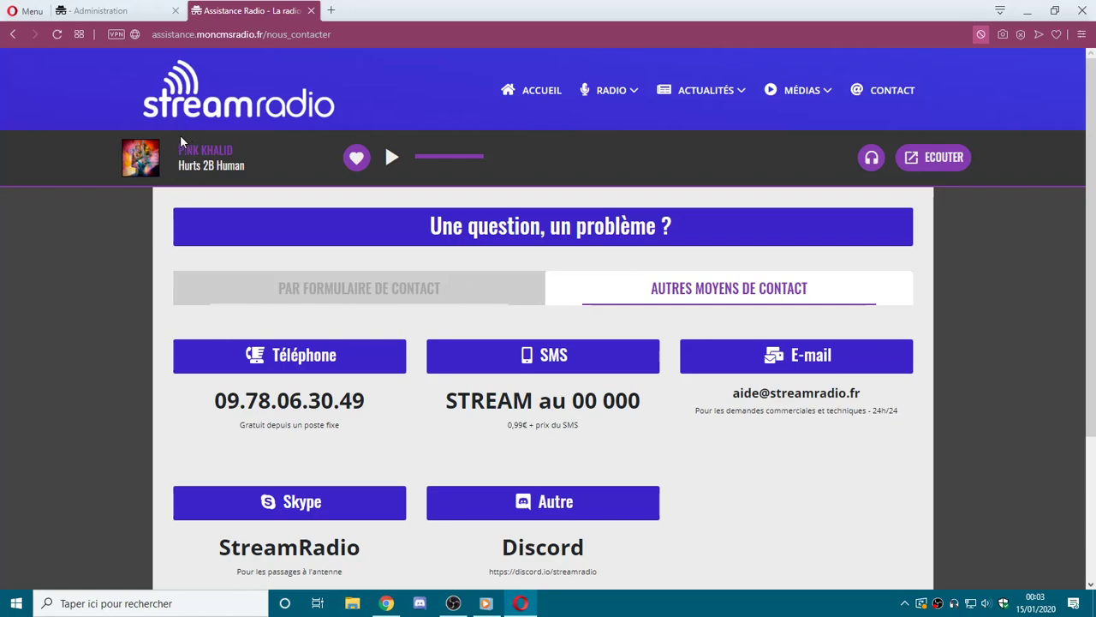
click(111, 10)
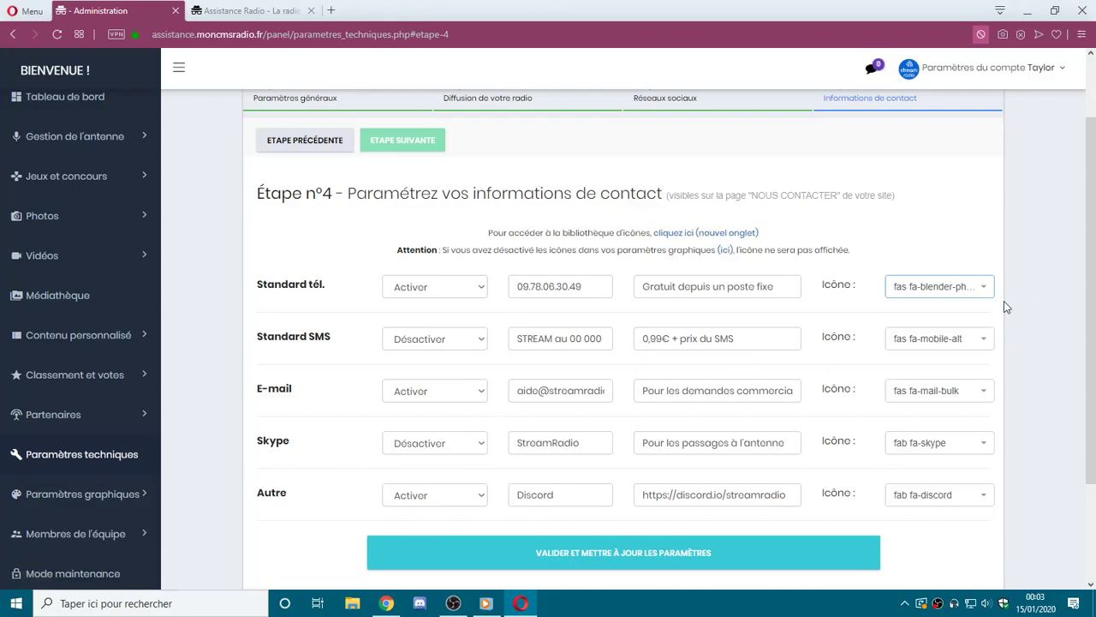
Look up the fas fa-mouse icon name in the icon library tab.
click(957, 292)
mouse_move(993, 346)
mouse_down()
mouse_move(991, 453)
mouse_move(991, 338)
mouse_up()
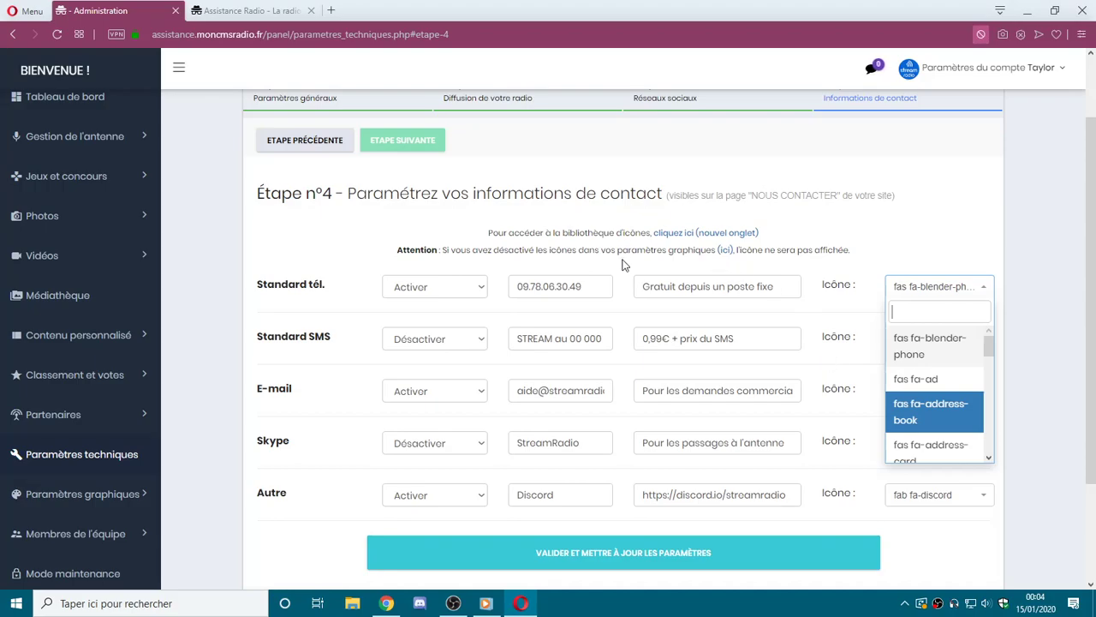
click(702, 241)
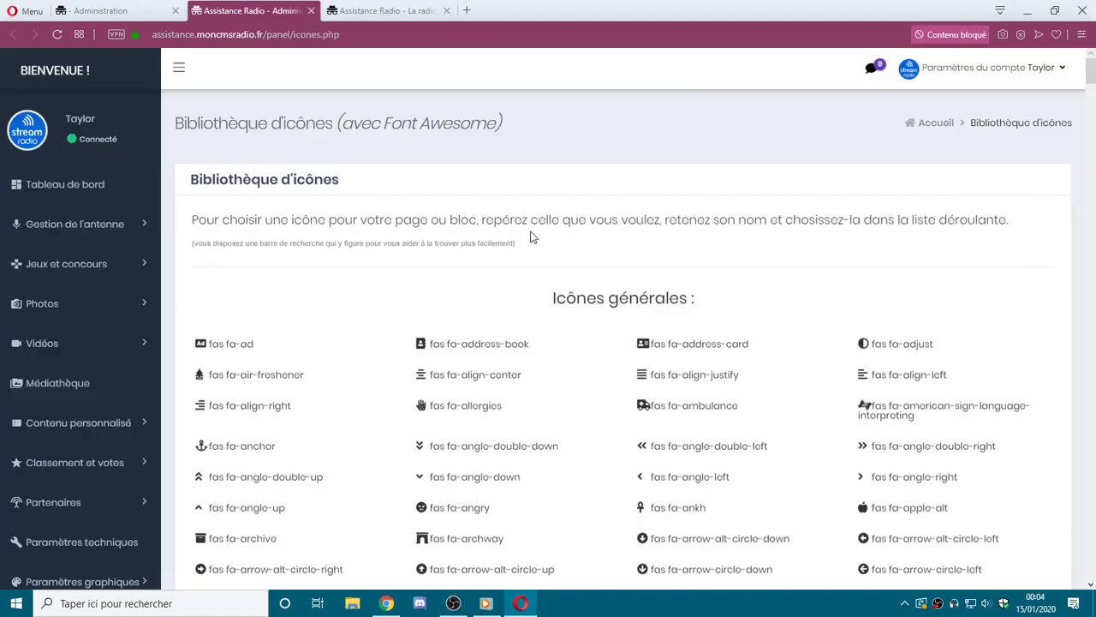
drag(1091, 72, 1064, 281)
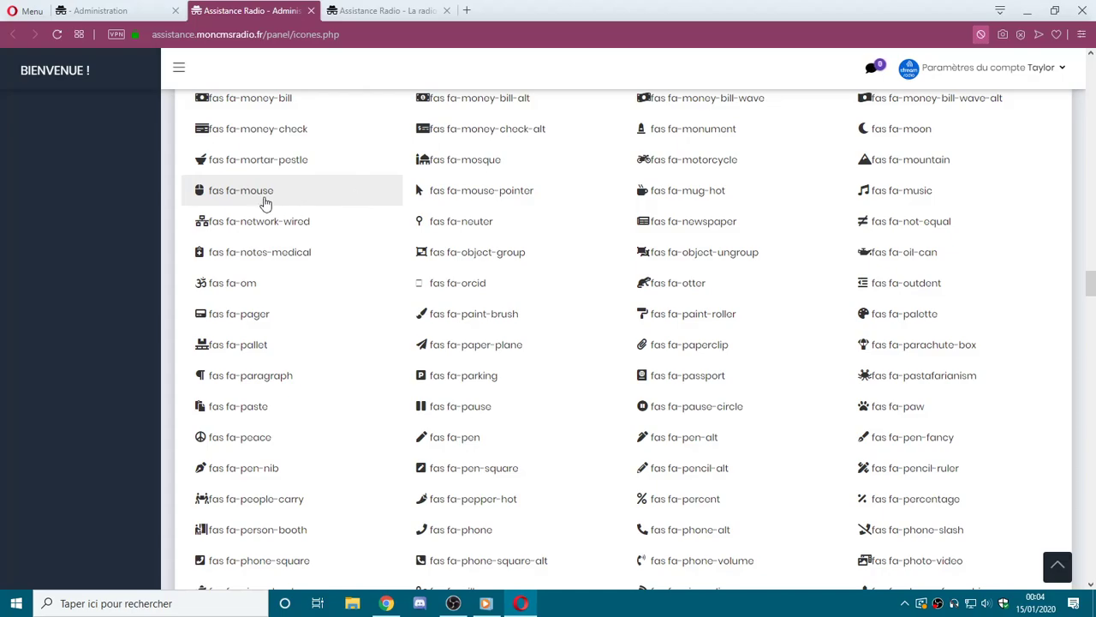
drag(273, 204, 221, 205)
click(225, 202)
drag(274, 199, 243, 199)
drag(433, 196, 459, 197)
click(259, 198)
drag(297, 201, 253, 201)
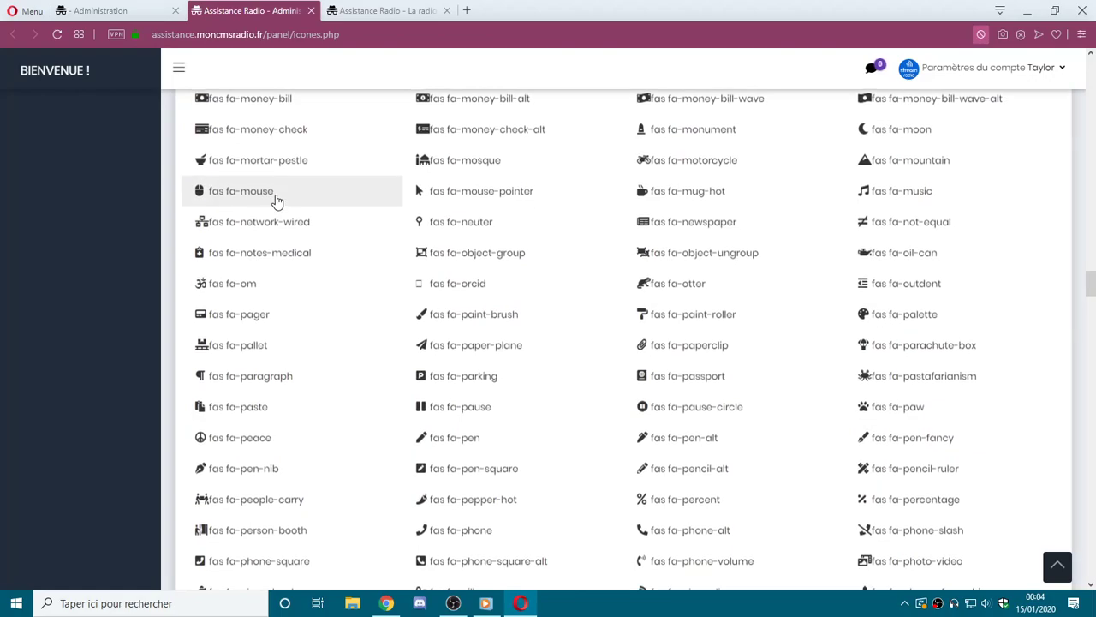
click(78, 8)
Search 'mouse' in the phone line's icon list and choose fas fa-mouse.
click(939, 290)
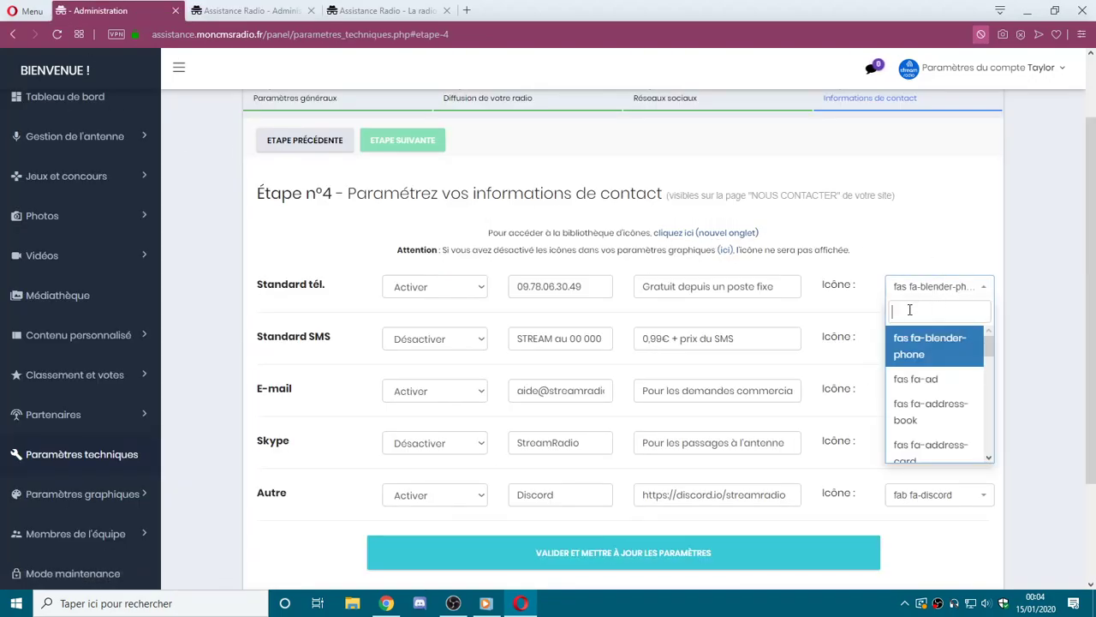
text(moz)
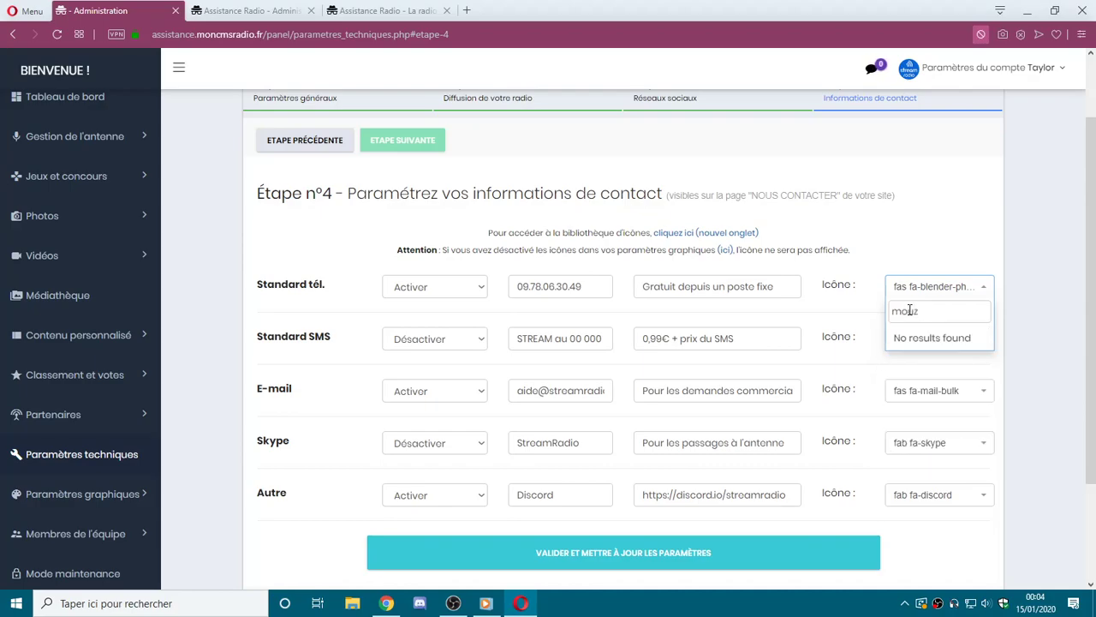
key(BackSpace)
text(e)
key(BackSpace)
text(se)
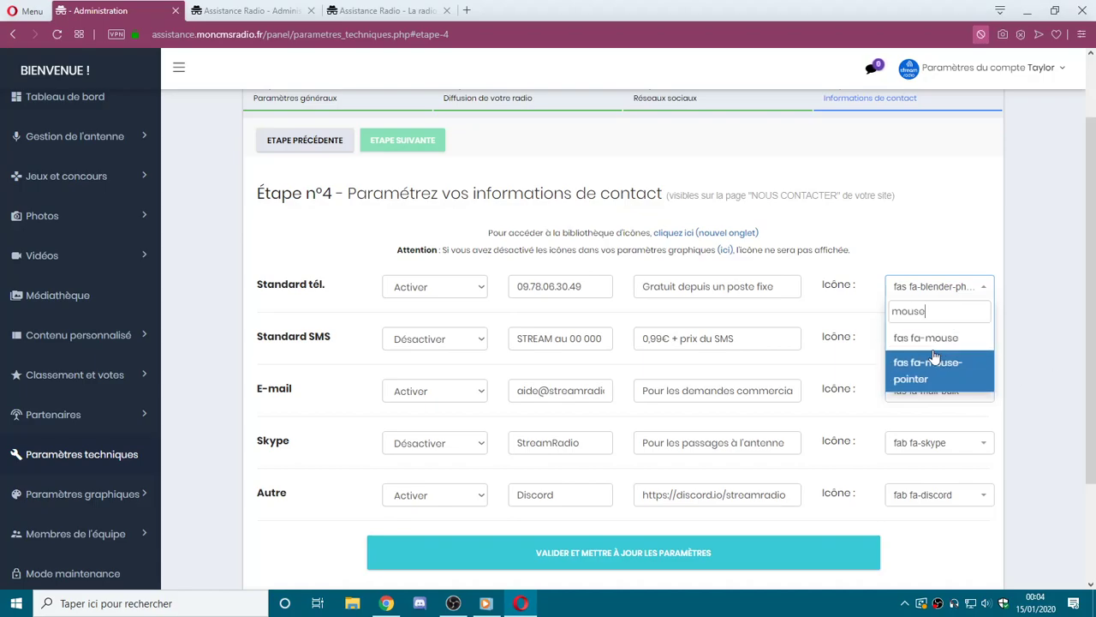
click(931, 339)
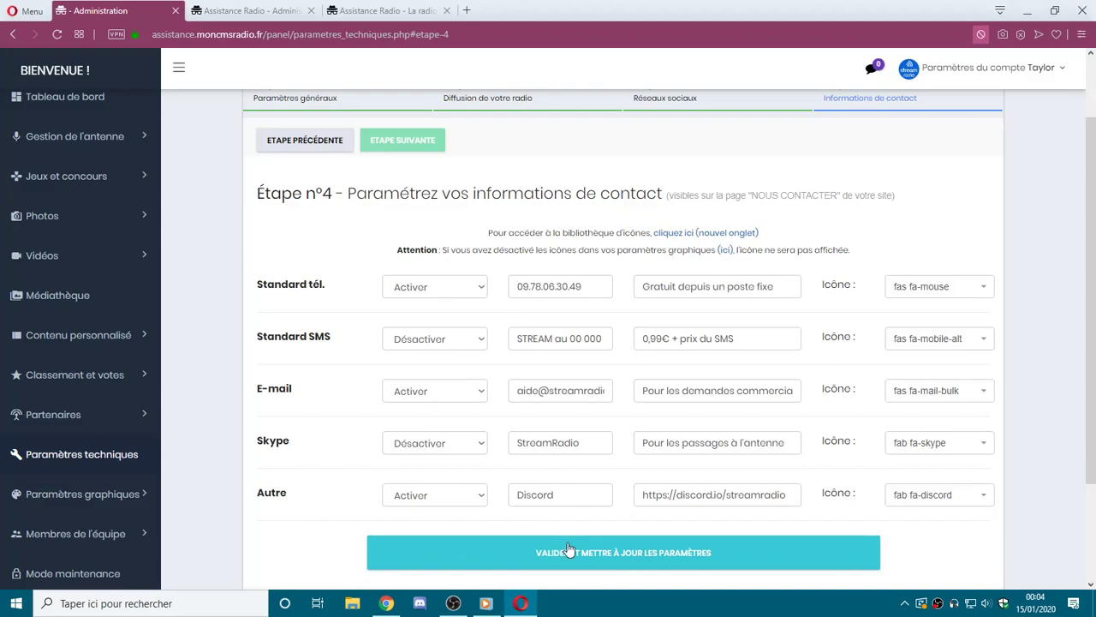
Save the contact settings and open the public site via Retour au site.
click(573, 561)
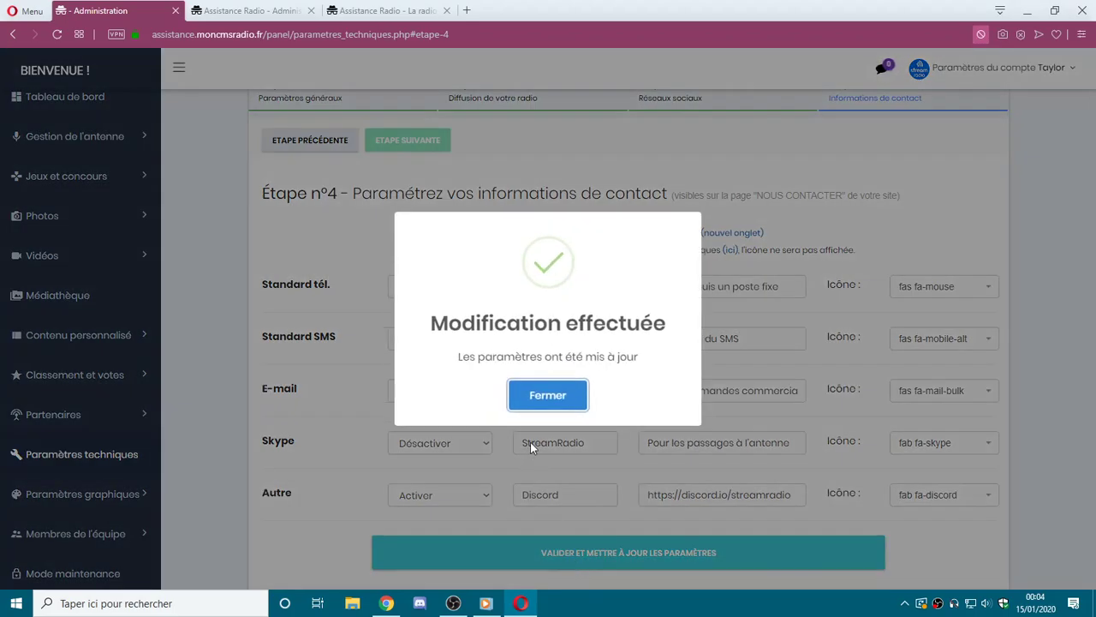
click(540, 398)
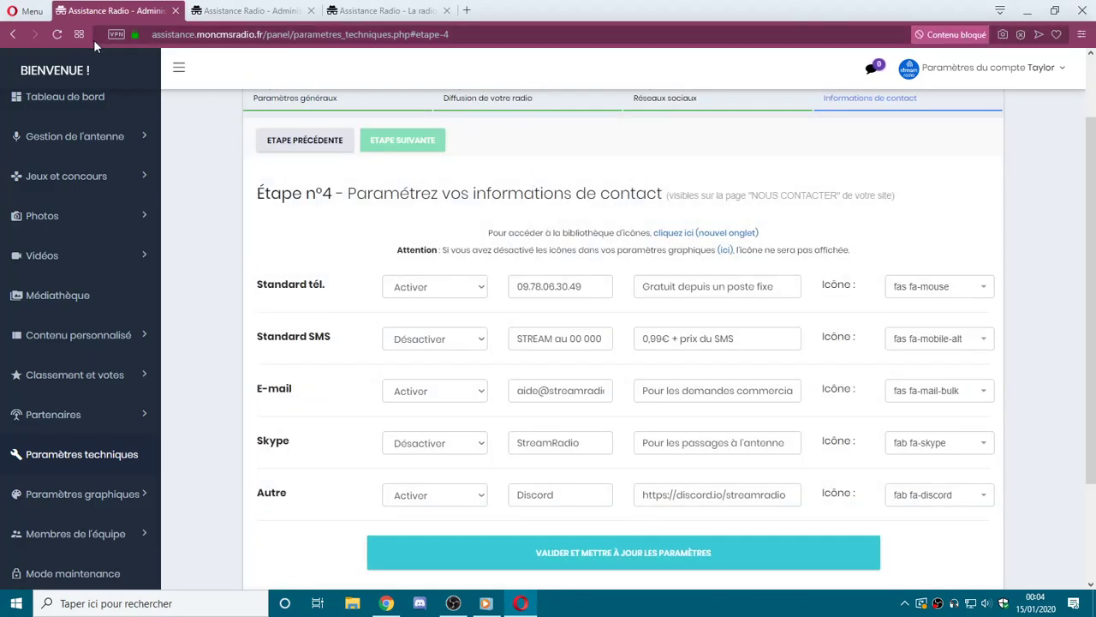
click(966, 70)
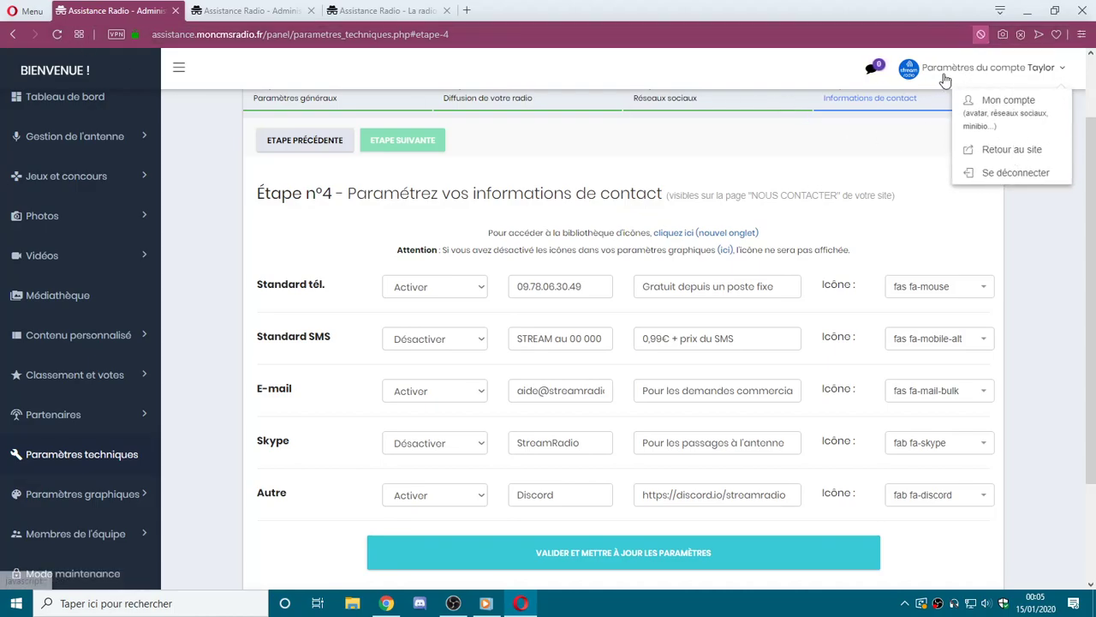
click(1018, 159)
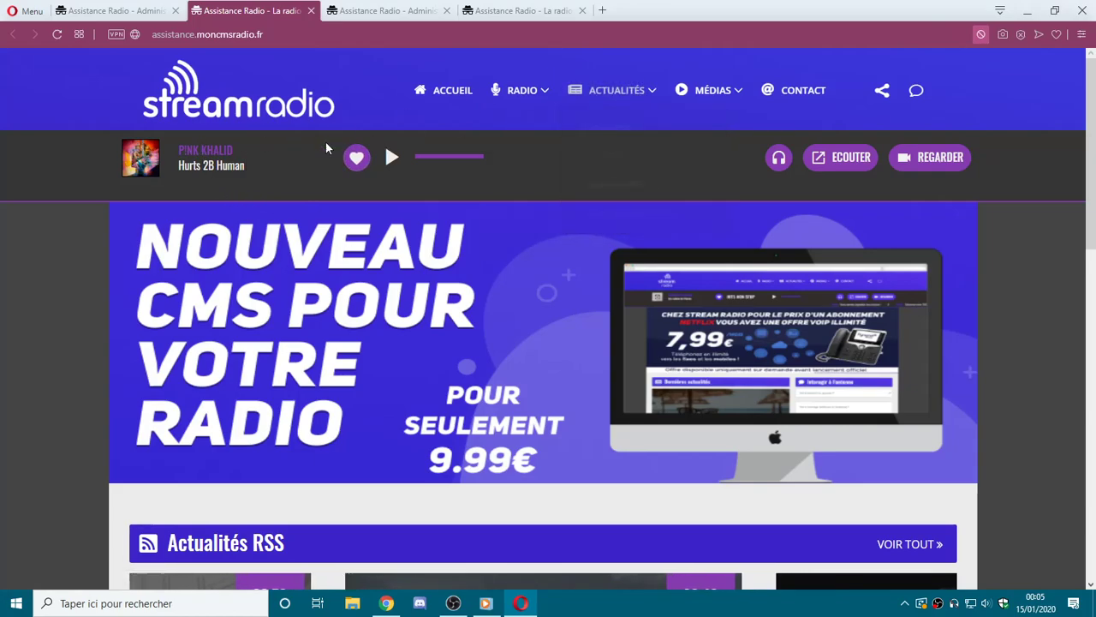
triple_click(201, 165)
click(203, 166)
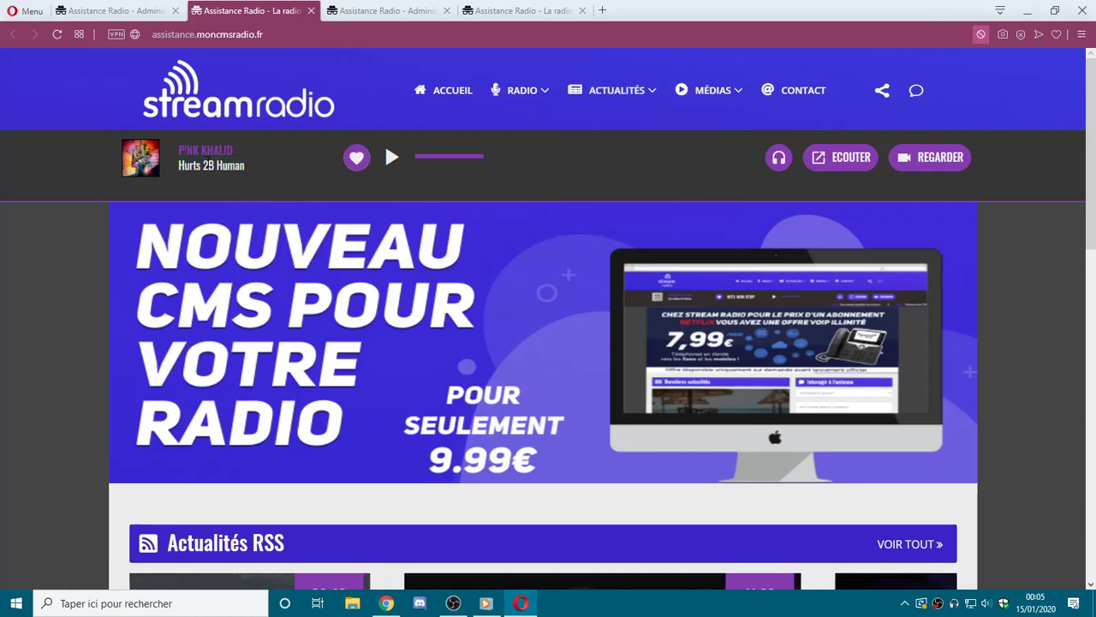
click(927, 163)
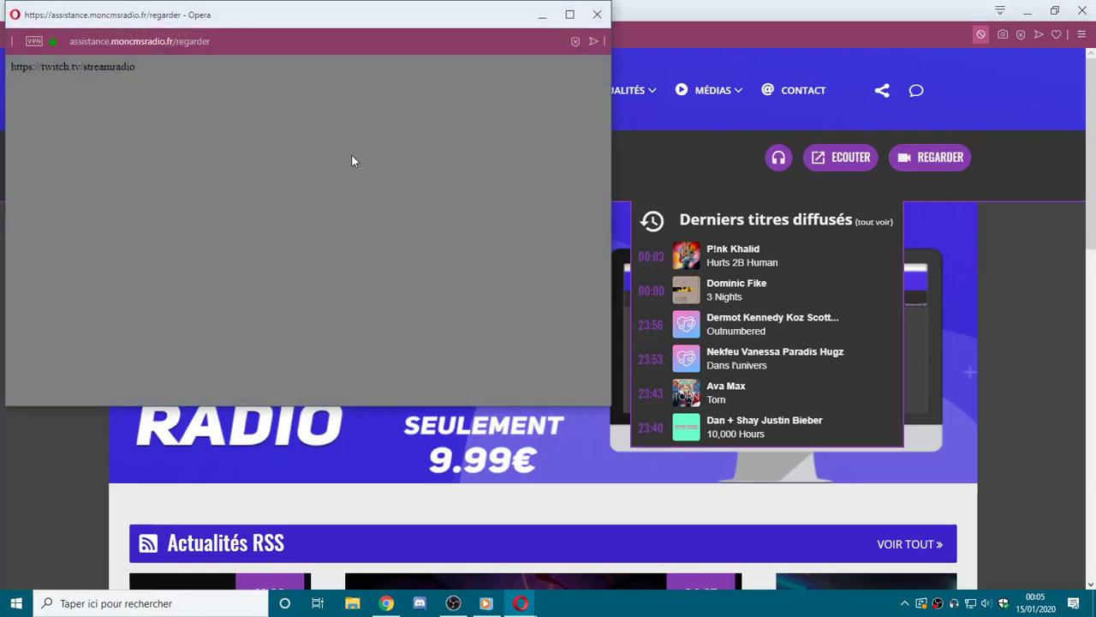
drag(73, 68, 135, 73)
double_click(133, 72)
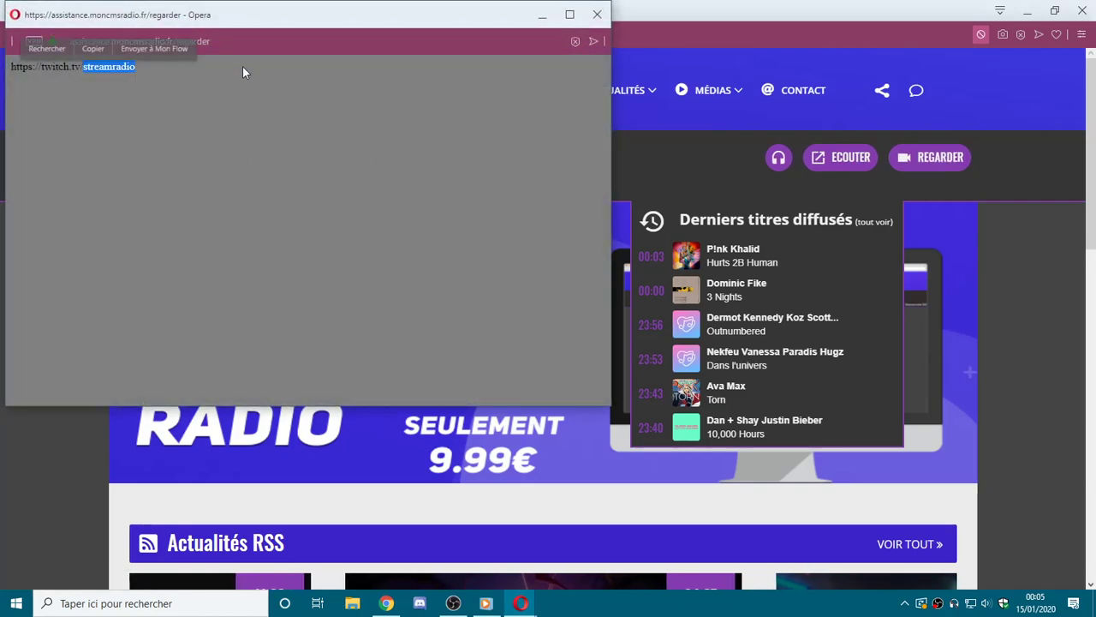
click(132, 88)
triple_click(132, 90)
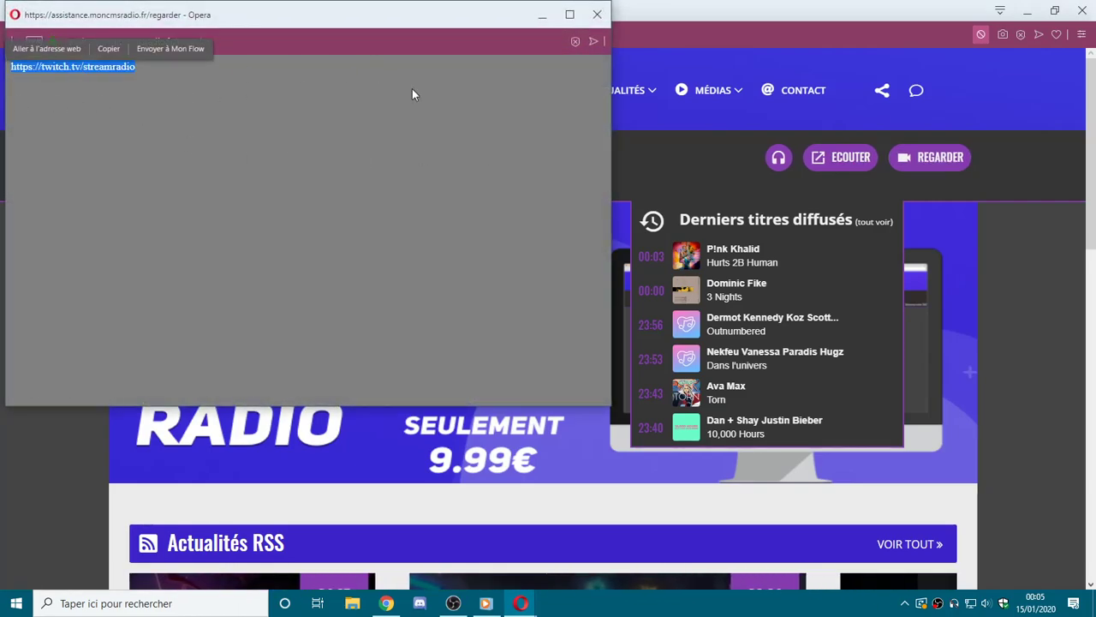
click(597, 17)
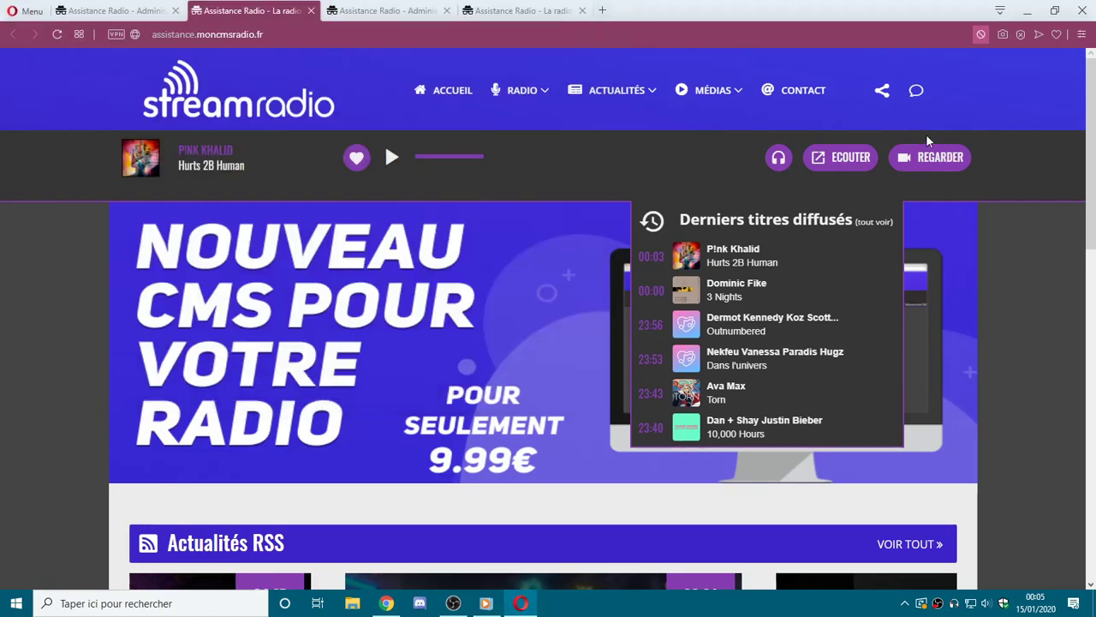
click(917, 92)
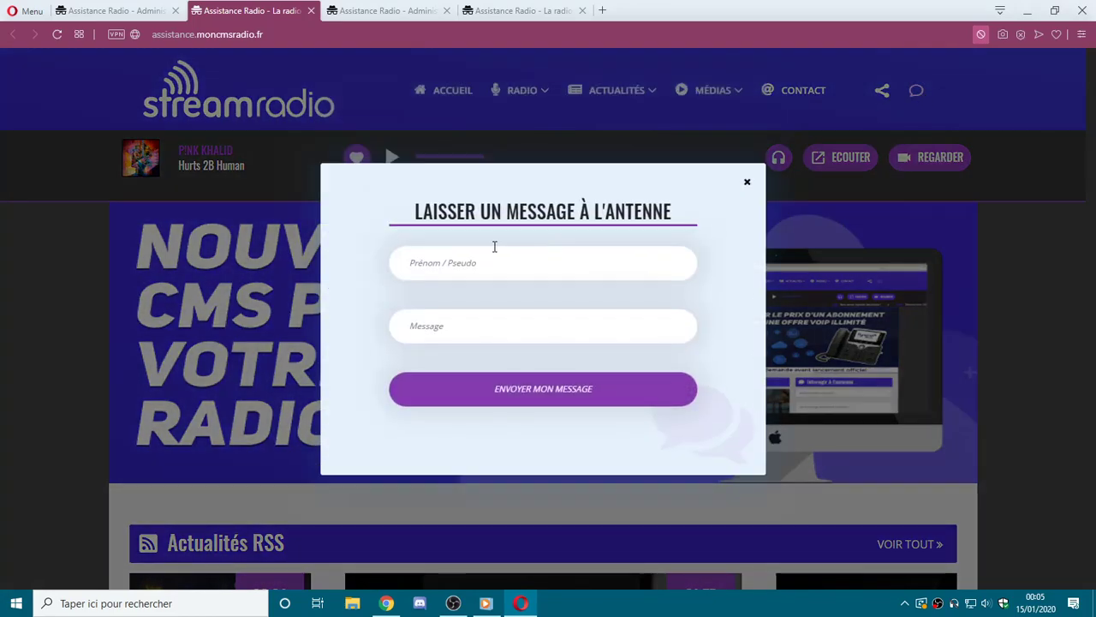
click(746, 182)
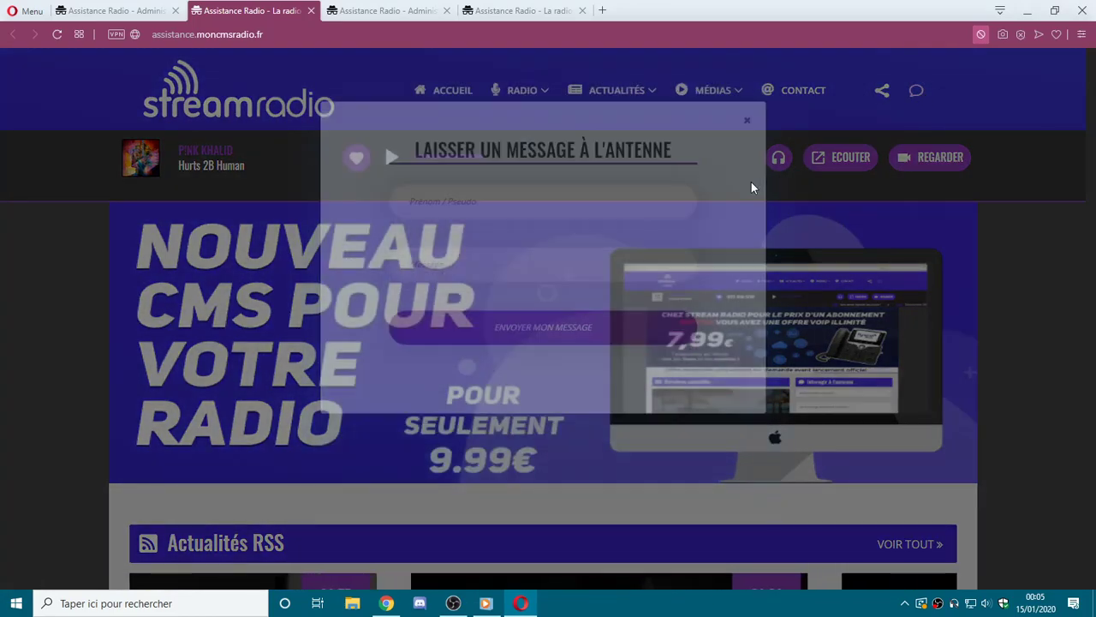
scroll(1095, 270, down, 4)
scroll(1094, 270, down, 2)
click(690, 467)
scroll(935, 401, up, 6)
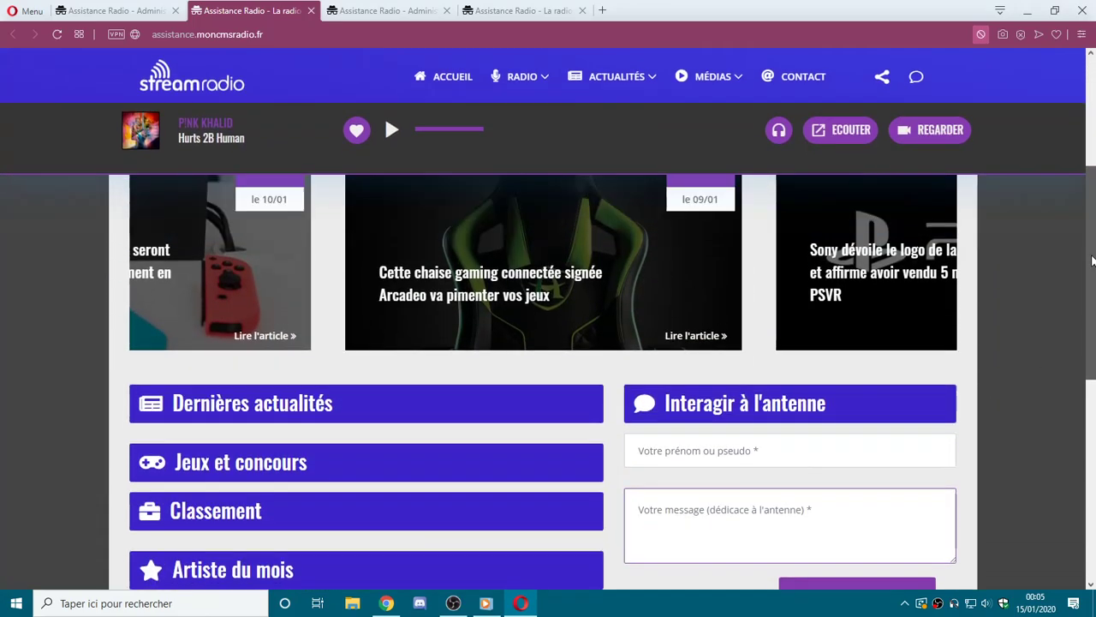
Clear the Caméra address in the general site settings.
click(149, 7)
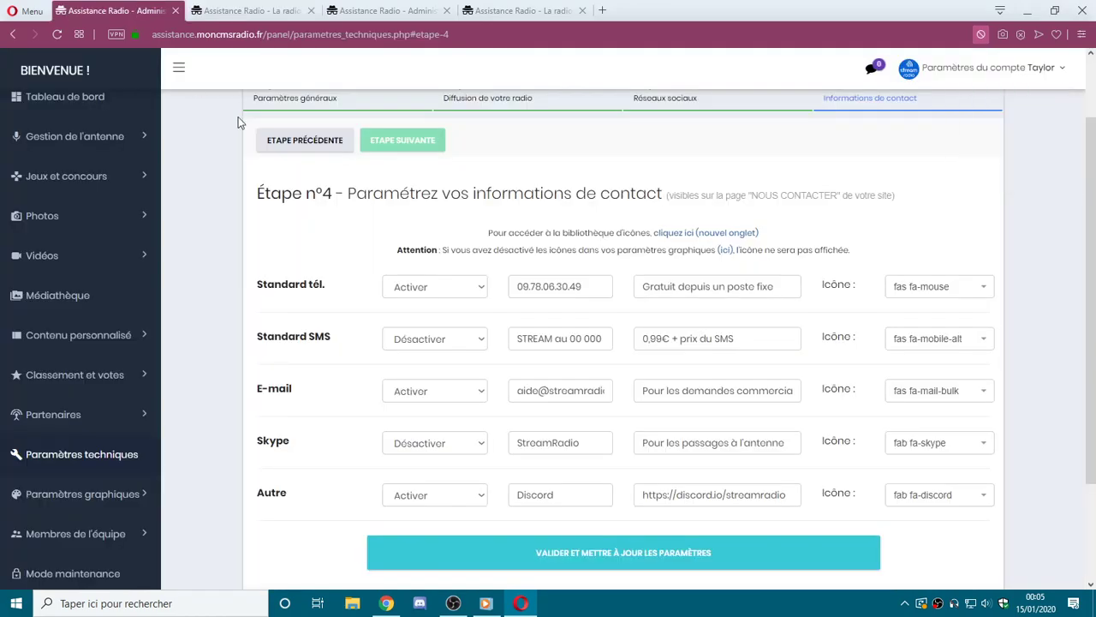
click(385, 107)
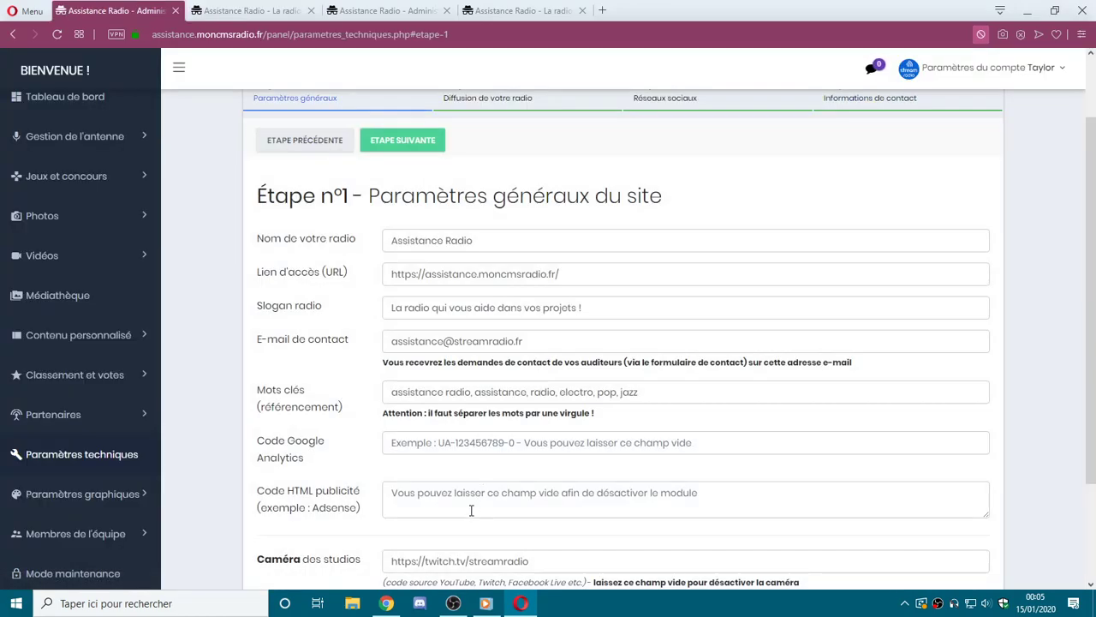
triple_click(467, 562)
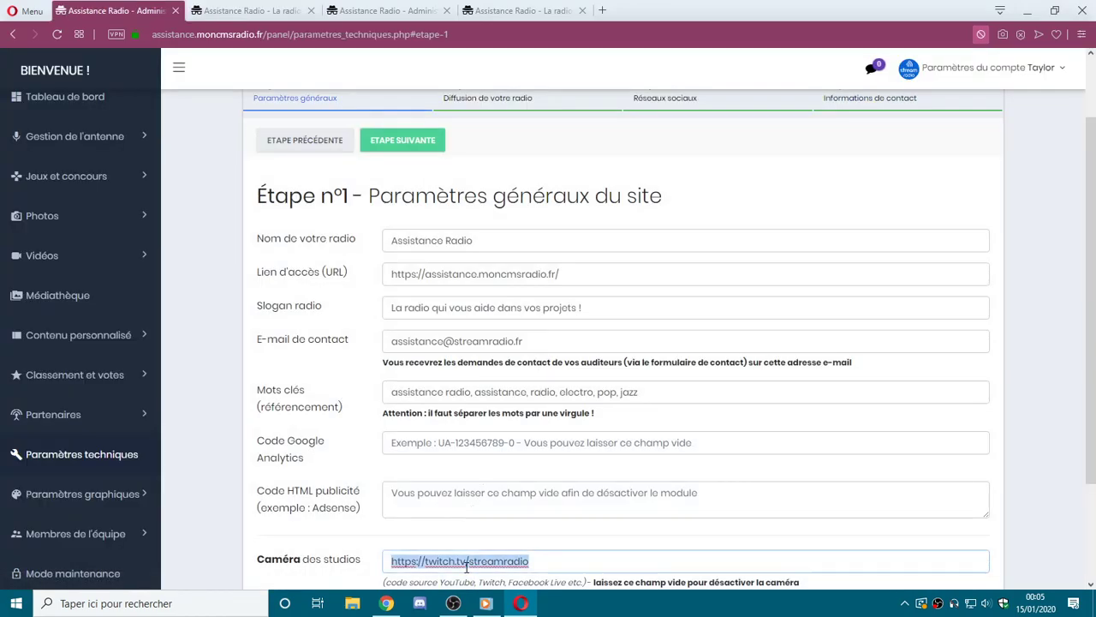
key(BackSpace)
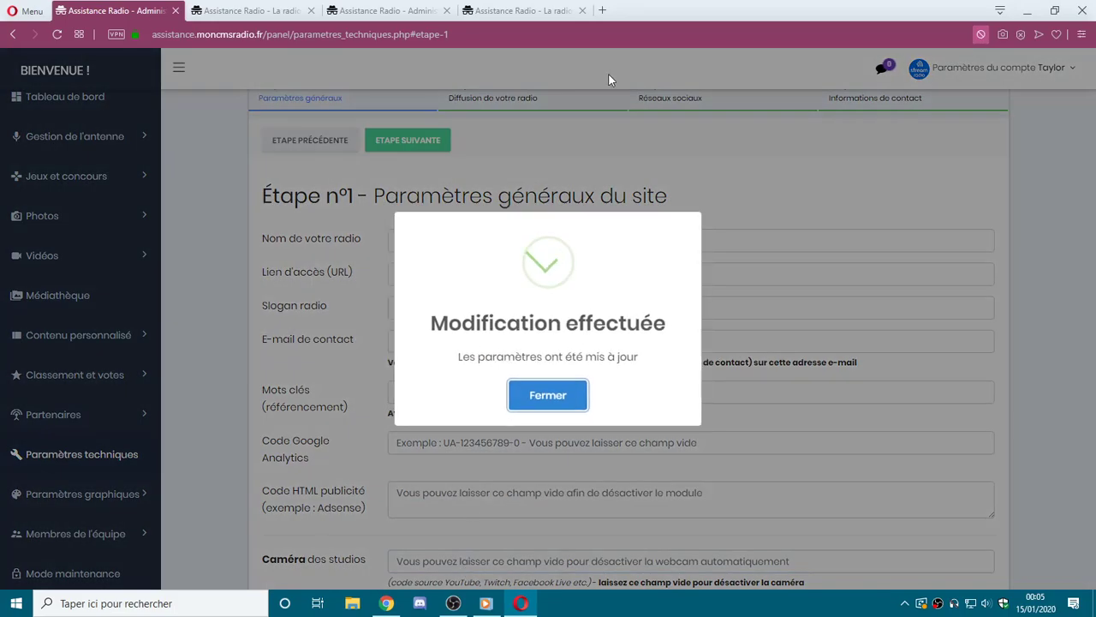
click(561, 396)
Validate the contact information step and reload the public homepage.
click(895, 101)
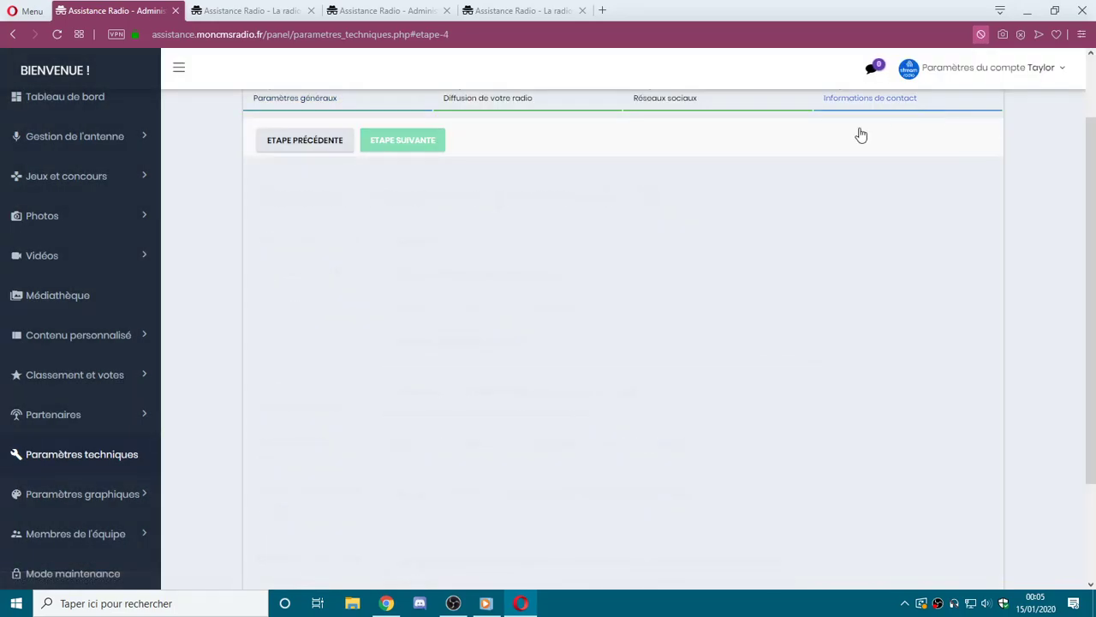
scroll(666, 331, down, 5)
click(641, 413)
click(548, 394)
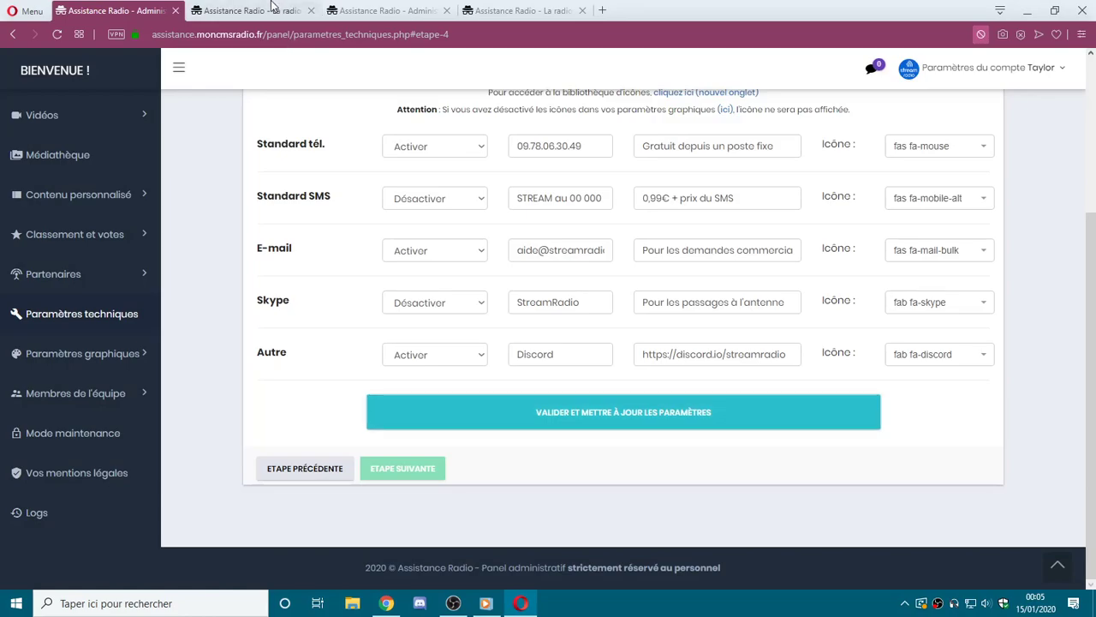
click(282, 10)
key(F5)
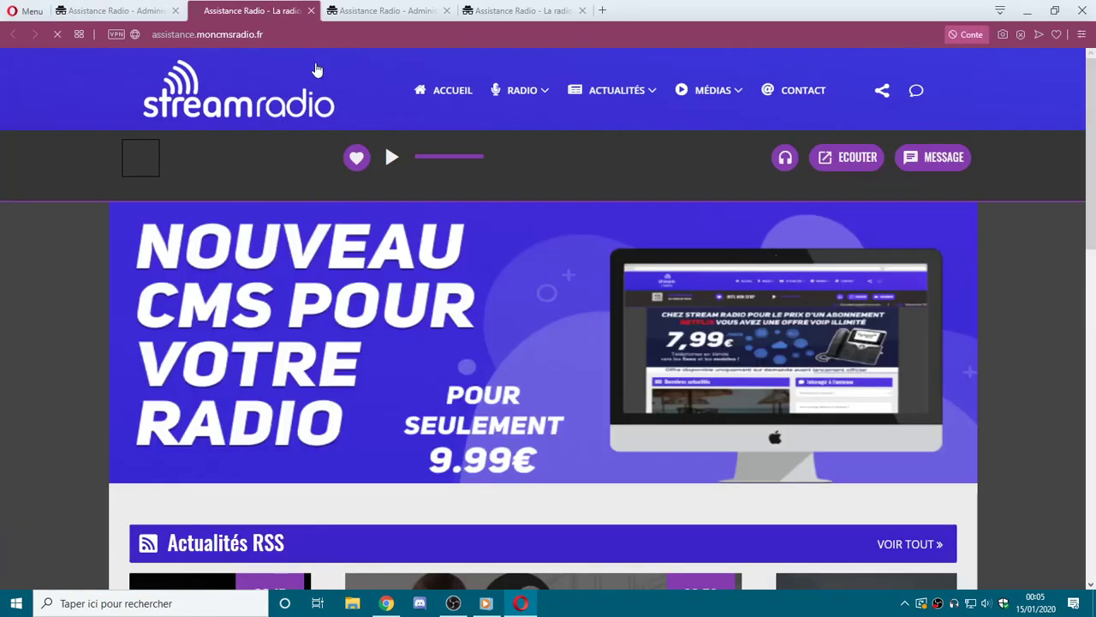
Check the on-air message form, social network links and home page sections.
click(951, 160)
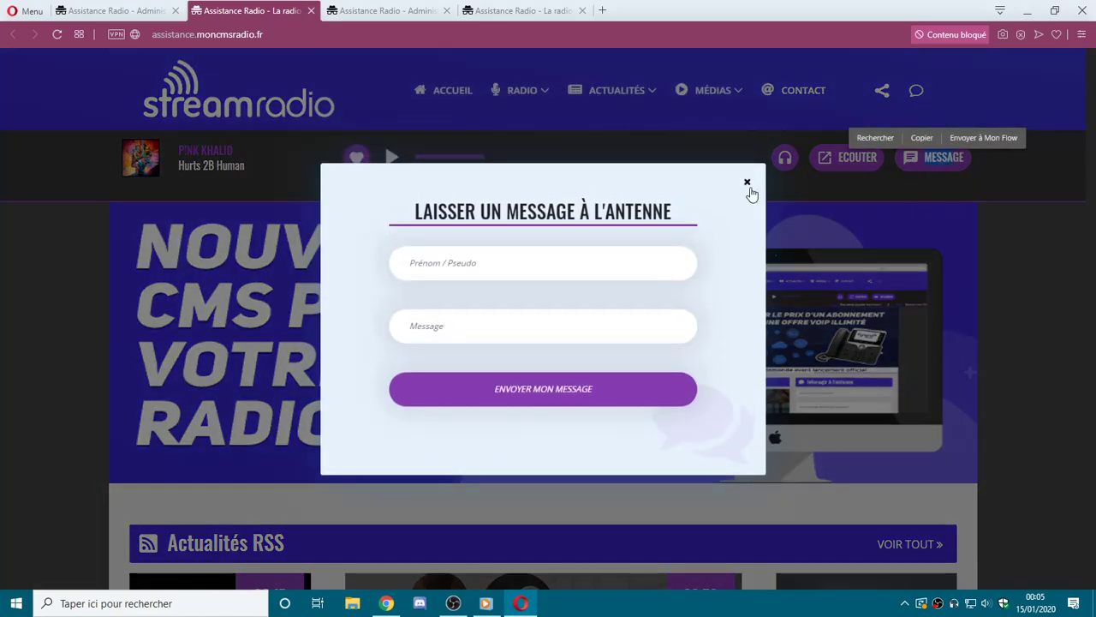
click(748, 188)
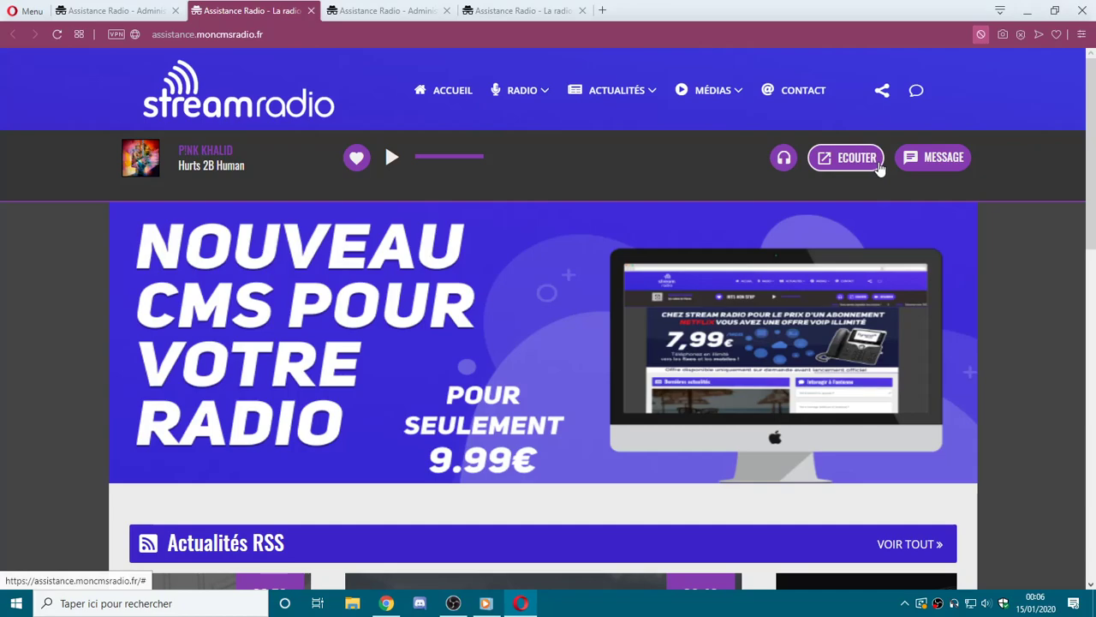
click(881, 96)
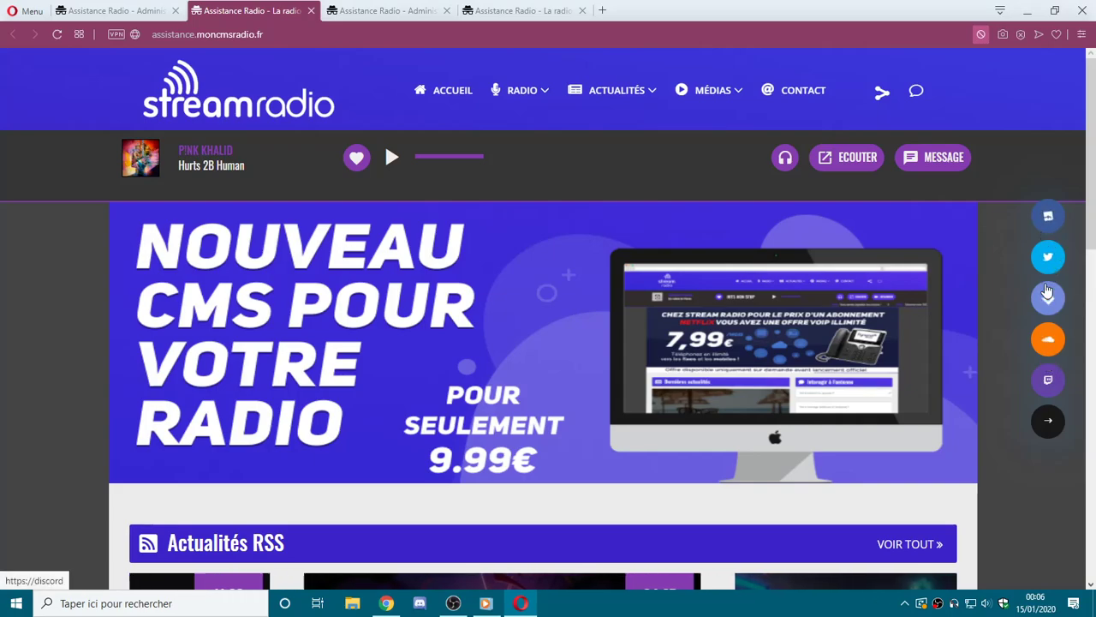
click(1045, 426)
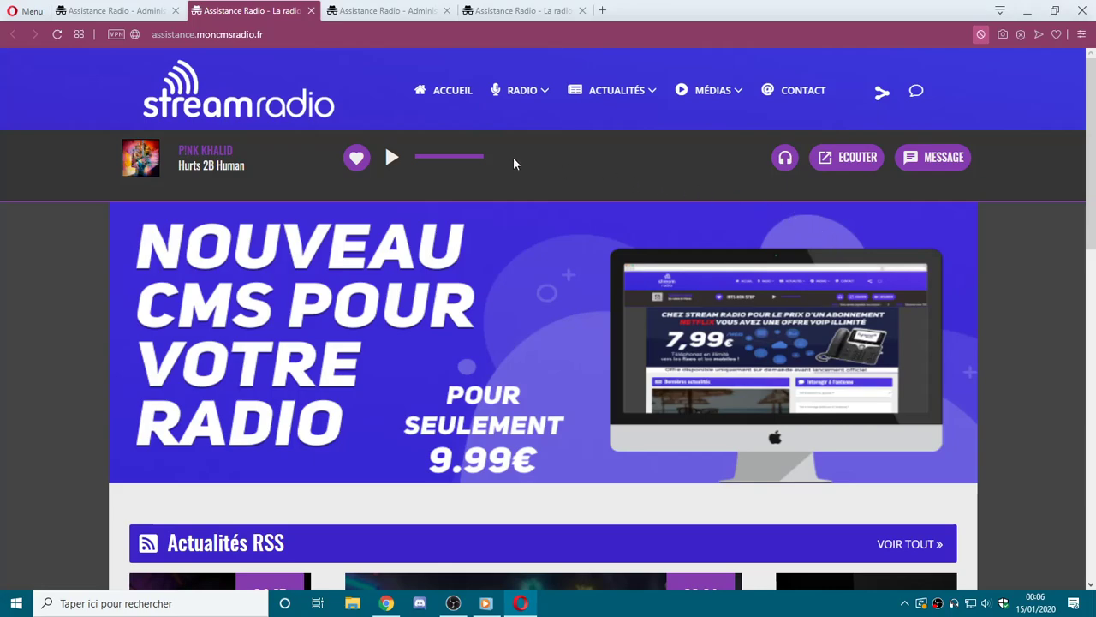
scroll(514, 163, down, 8)
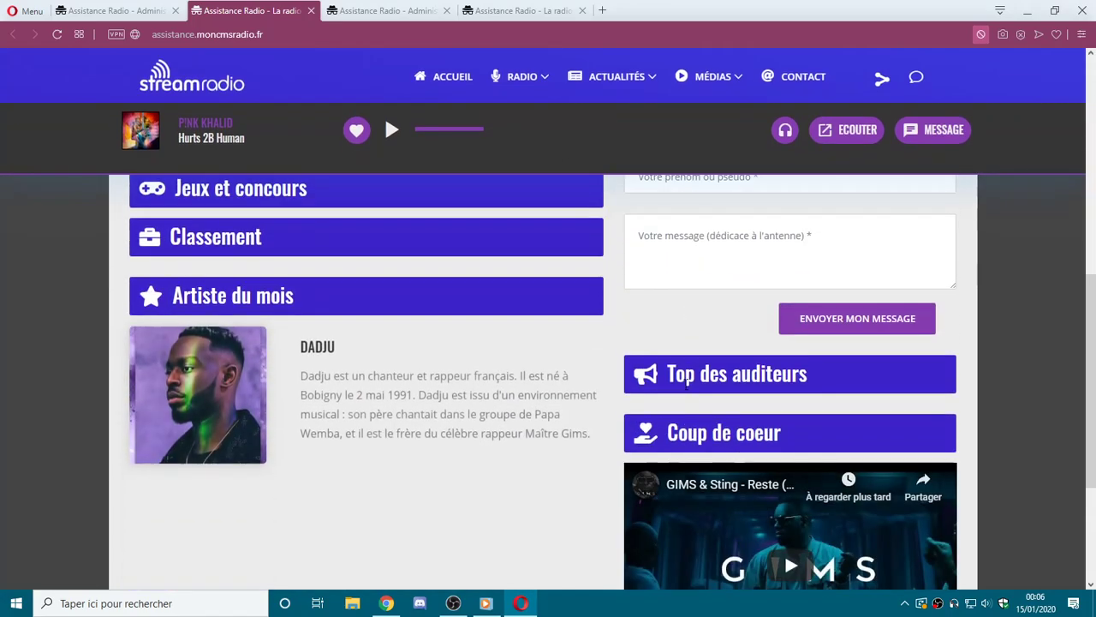
scroll(602, 352, down, 3)
scroll(602, 351, up, 10)
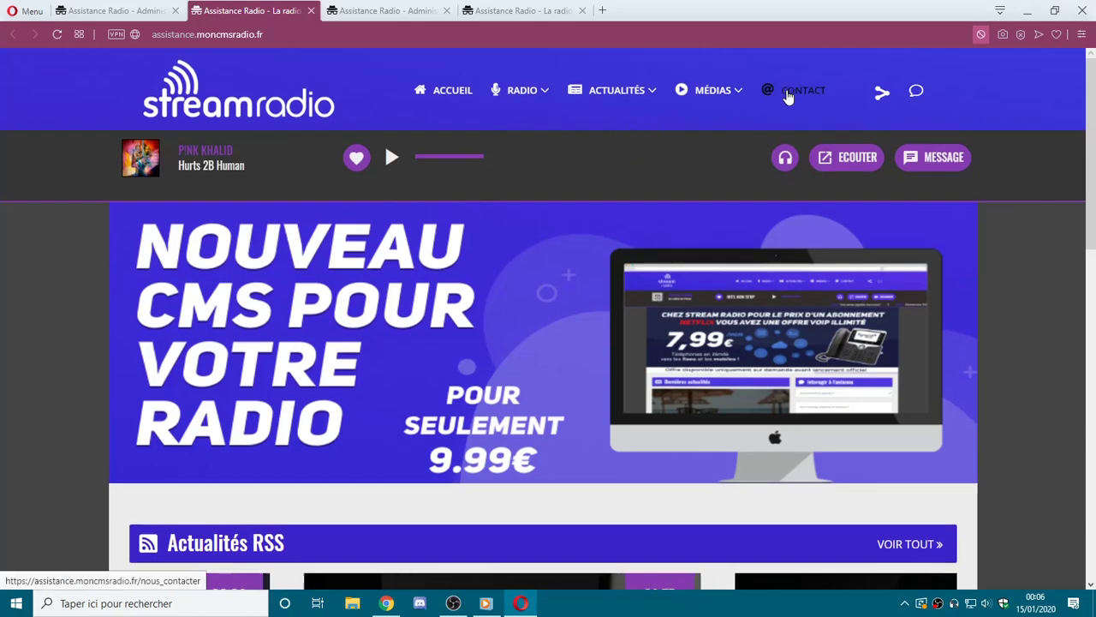
Open the public contact page and try its name, e-mail and subject fields.
click(788, 94)
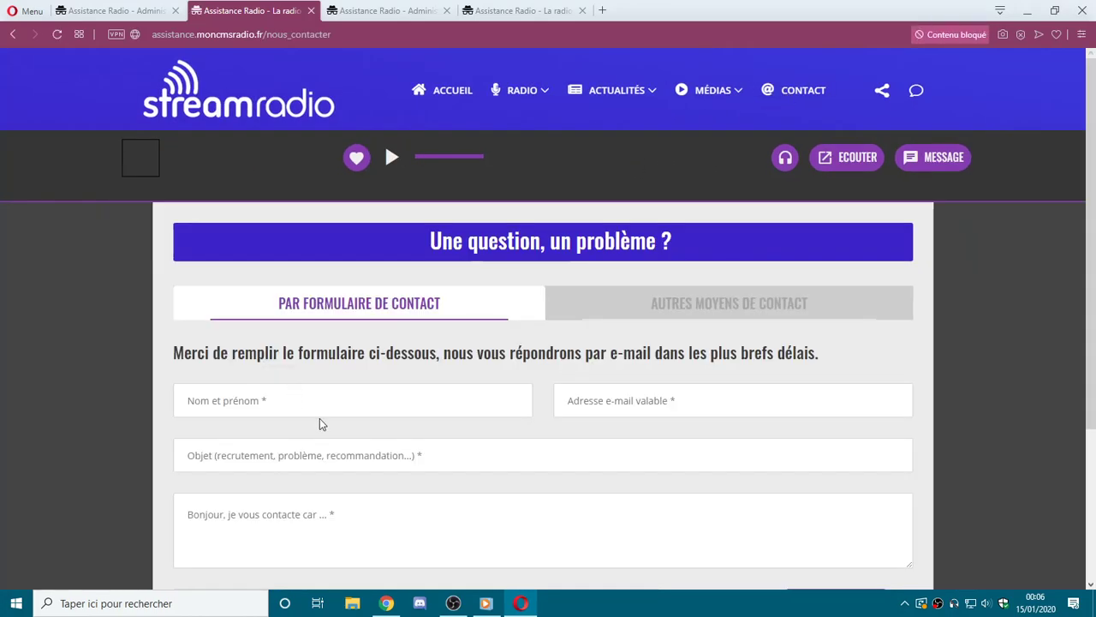
click(342, 412)
click(605, 403)
click(429, 443)
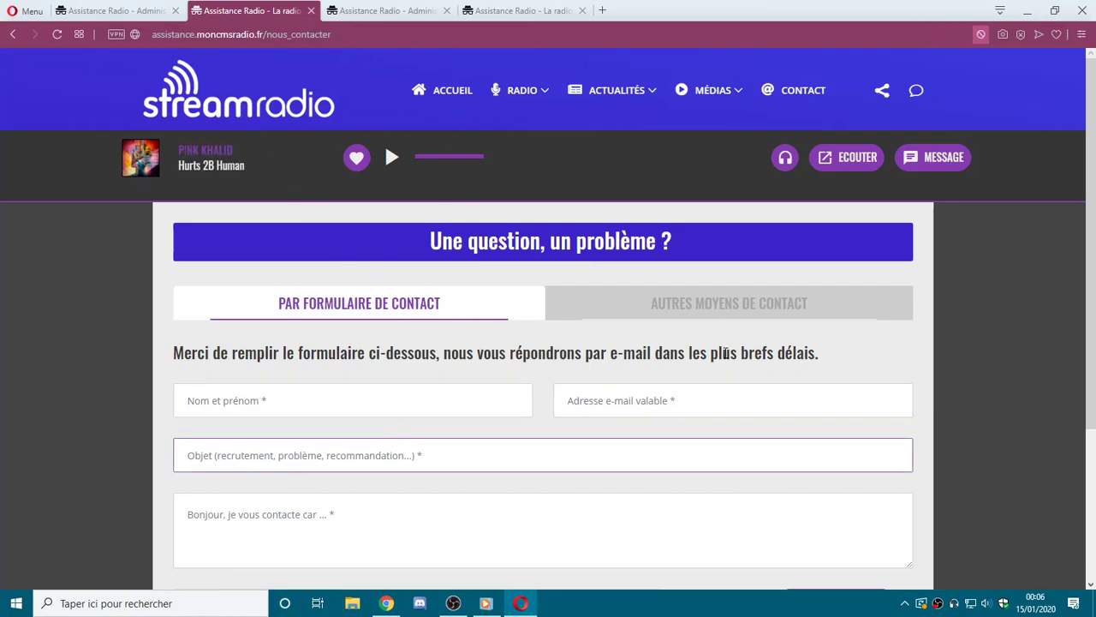
Review the Téléphone, E-mail and Discord entries under Autres moyens de contact, then return to admin.
click(702, 318)
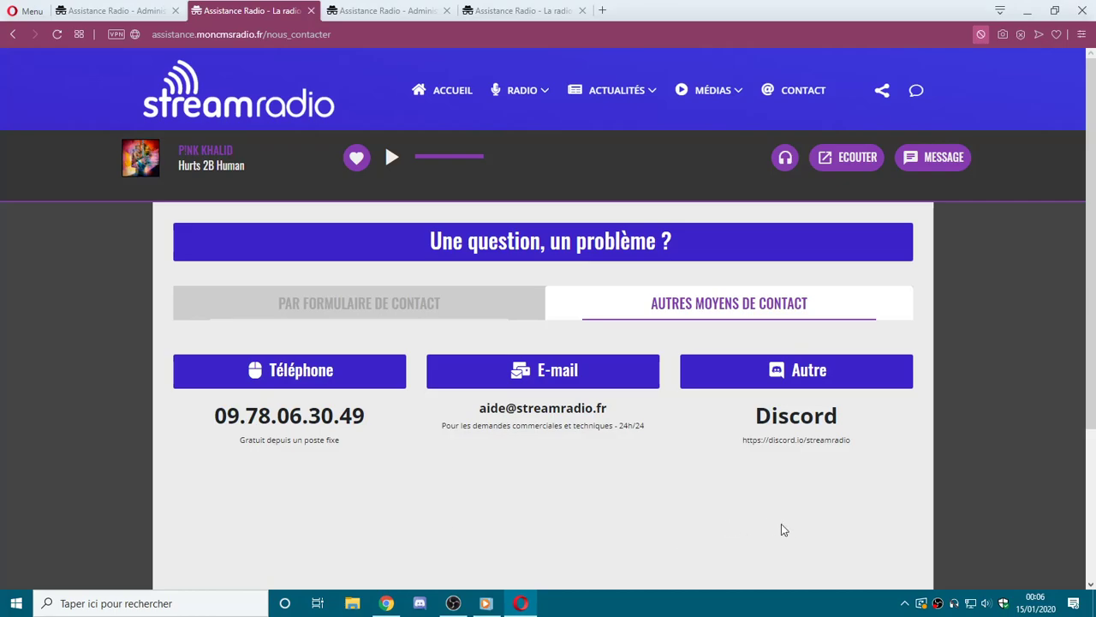
drag(214, 414, 849, 458)
click(435, 221)
click(107, 10)
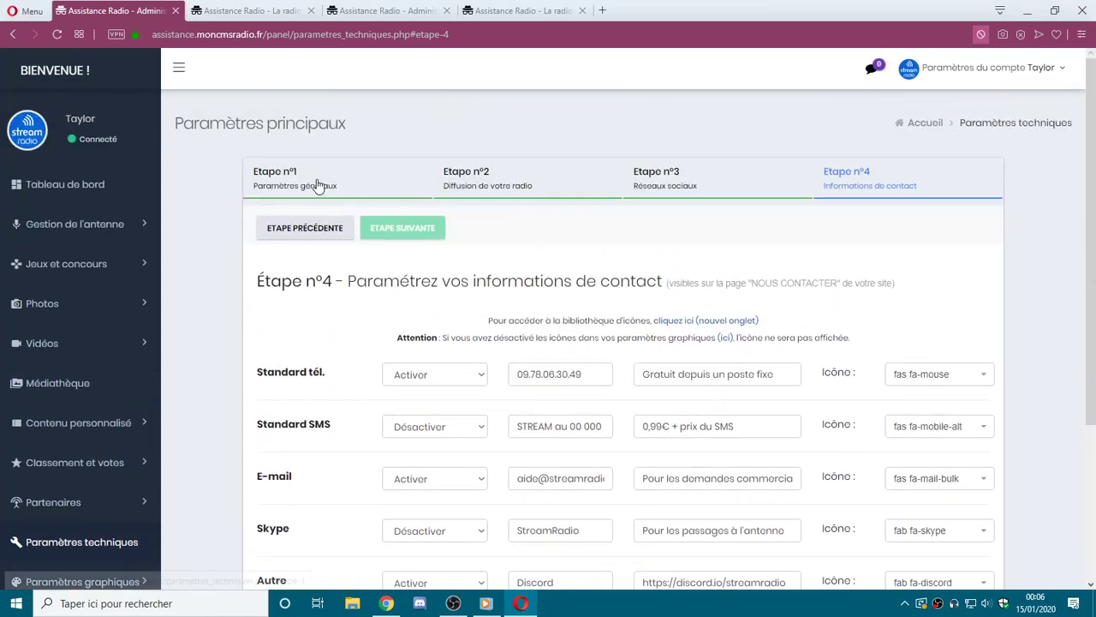
Review the radio name and slogan in Etape n°1, then return to the contact page.
click(318, 187)
scroll(421, 386, down, 2)
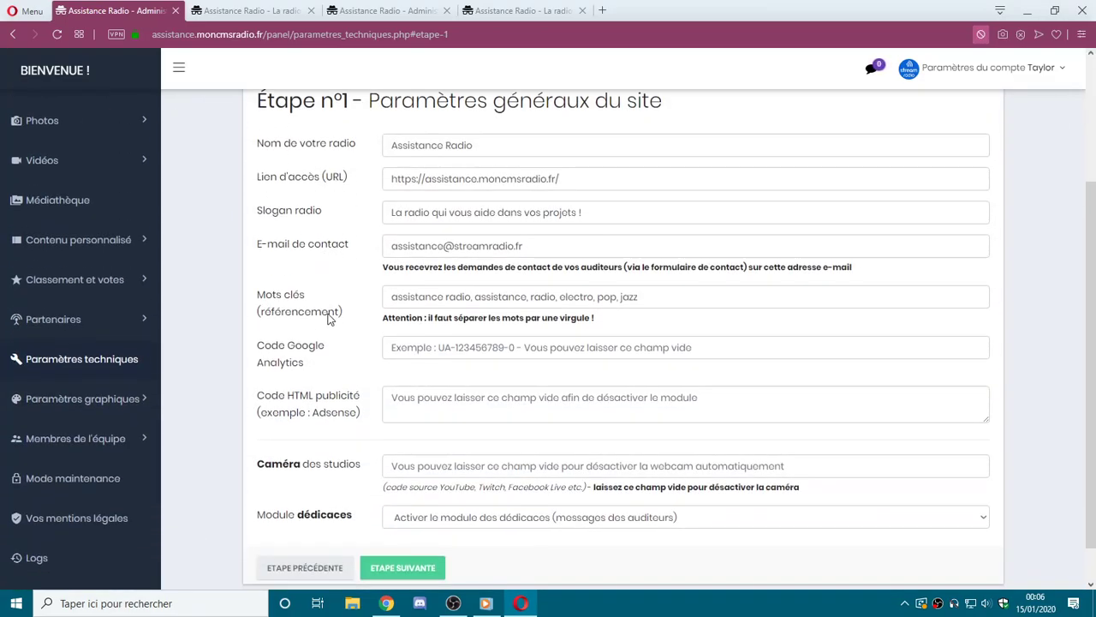
triple_click(390, 146)
triple_click(497, 212)
click(260, 11)
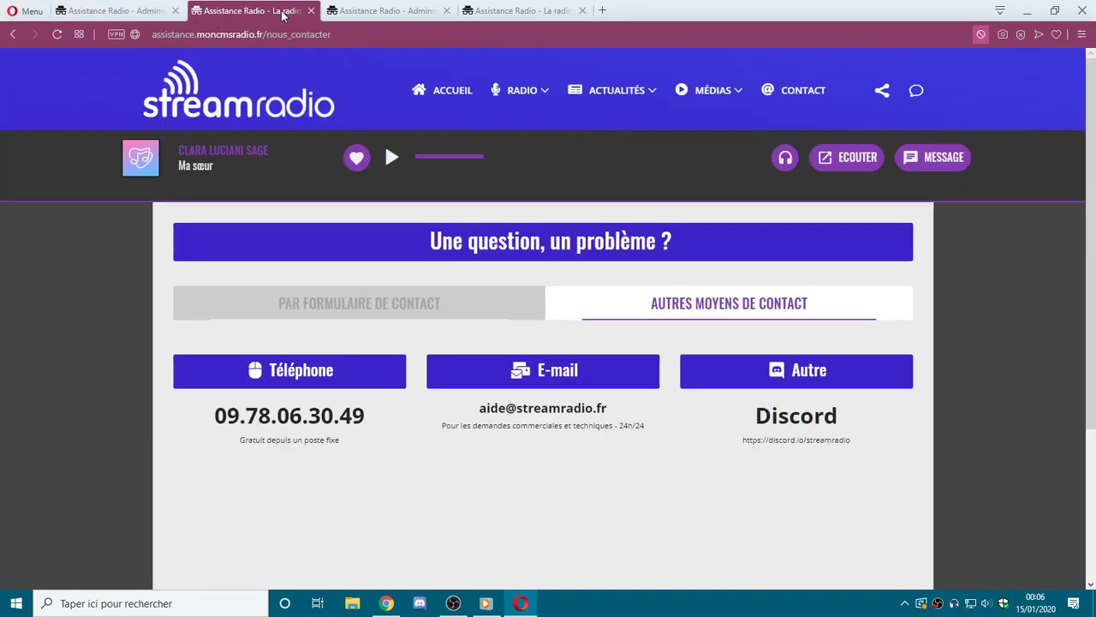
Open the Actualités > Actus radio news page on the public site.
right_click(285, 12)
key(Escape)
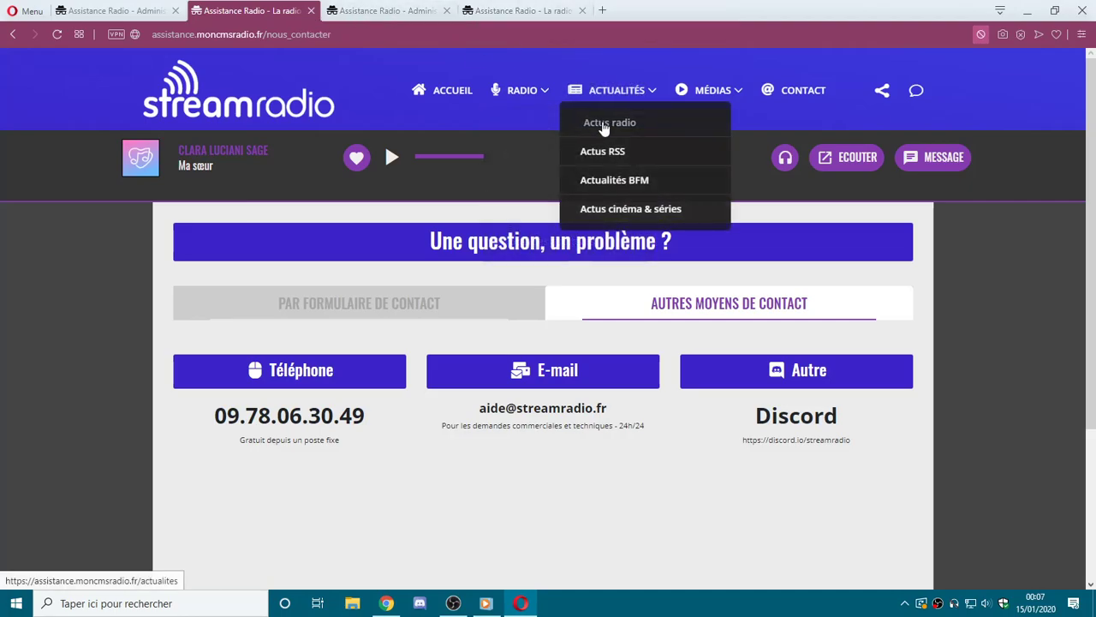
click(603, 124)
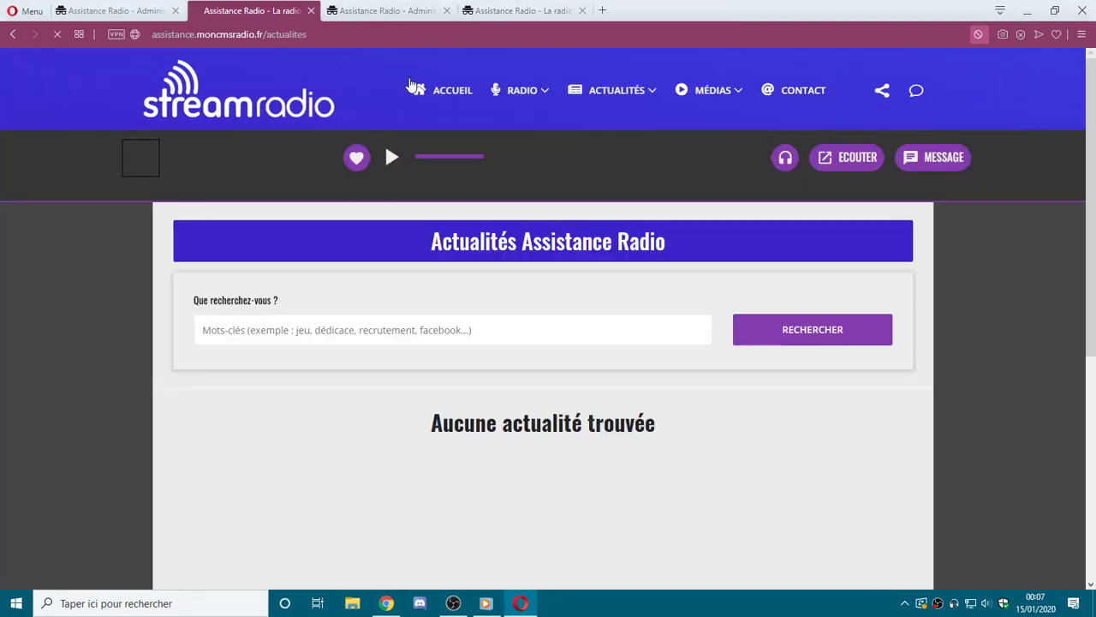
Close the news tab, view the Etape n°2 Icecast settings, then return to the contact page.
middle_click(281, 17)
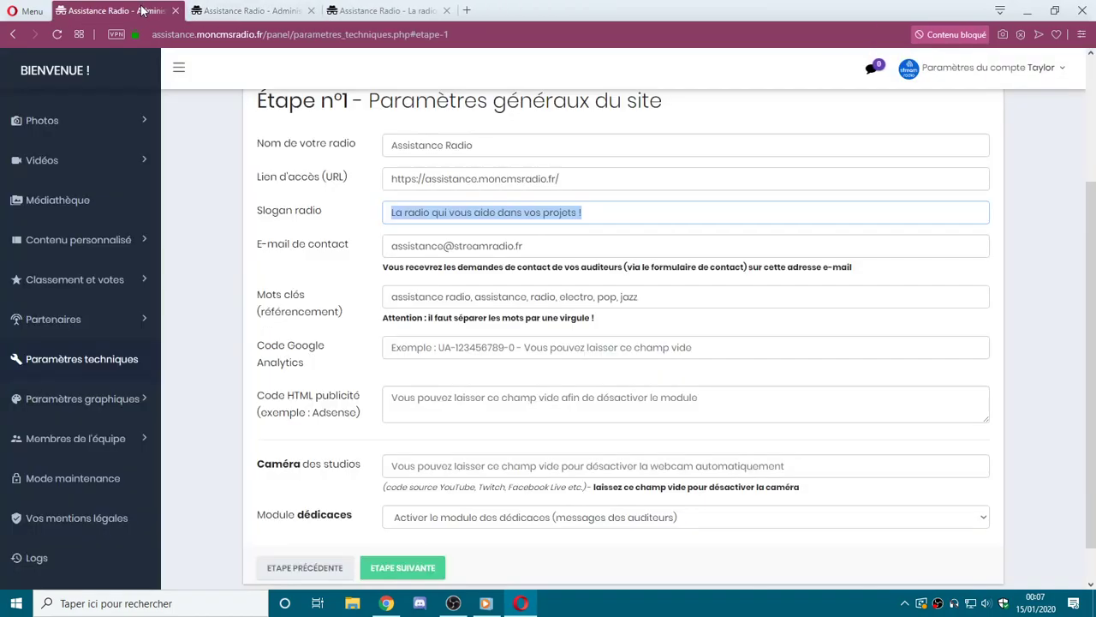
scroll(406, 331, down, 1)
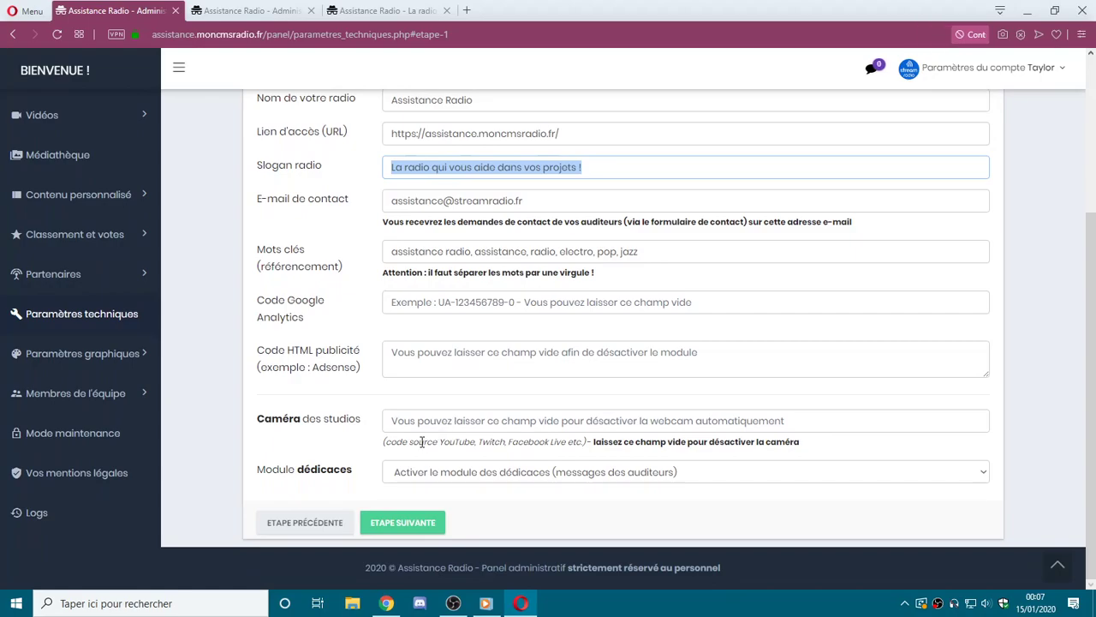
scroll(350, 177, up, 3)
click(454, 174)
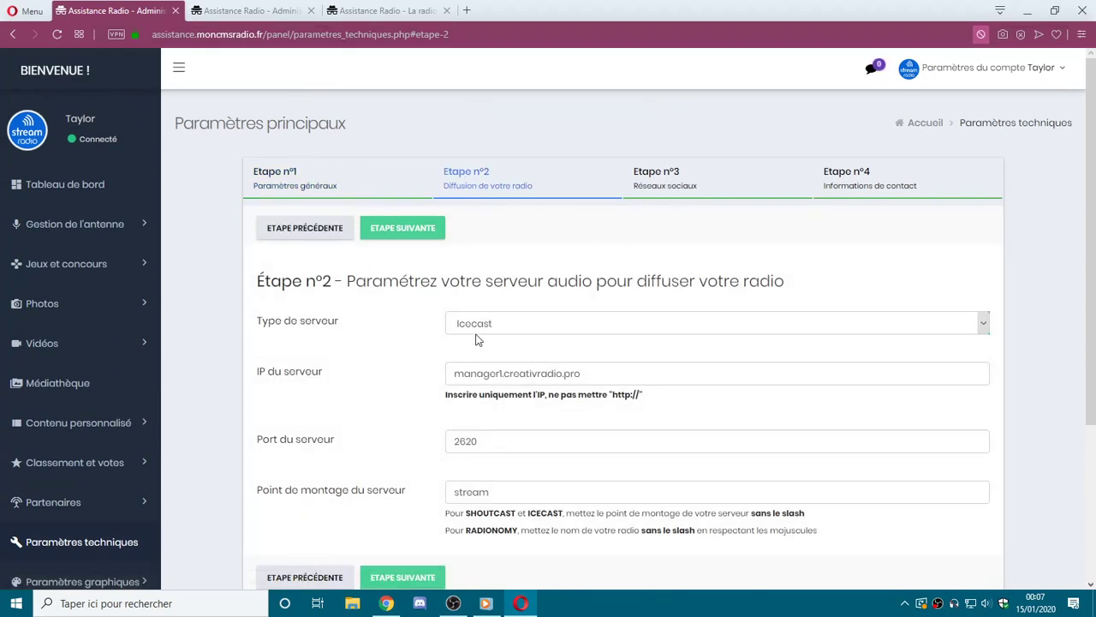
click(379, 11)
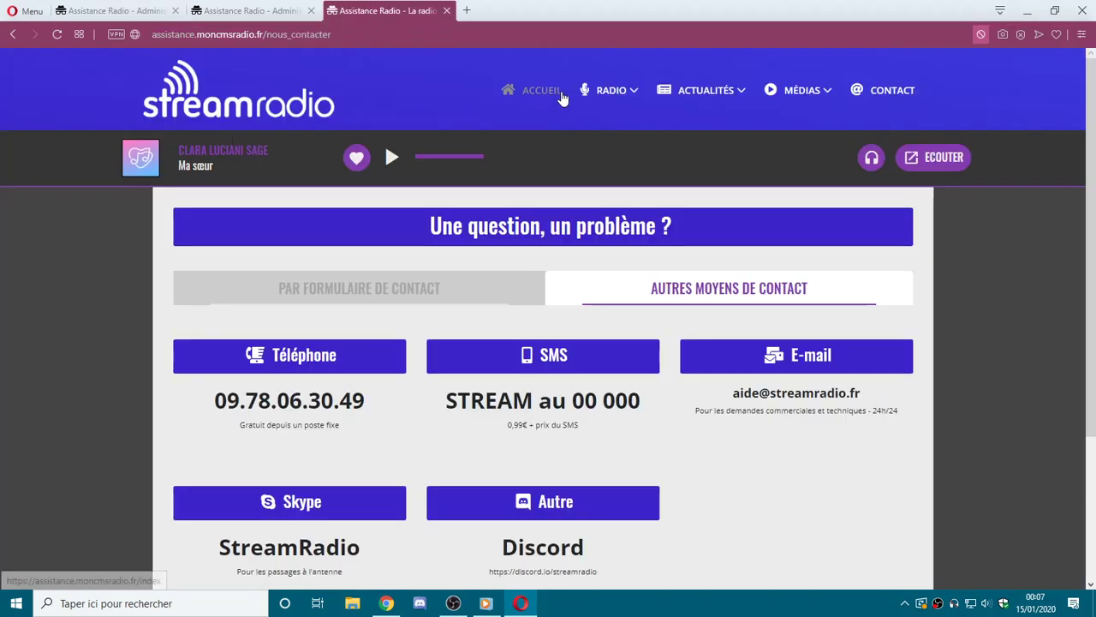
Play, raise the volume and pause the home page player, then open 'Derniers titres diffusés'.
click(559, 98)
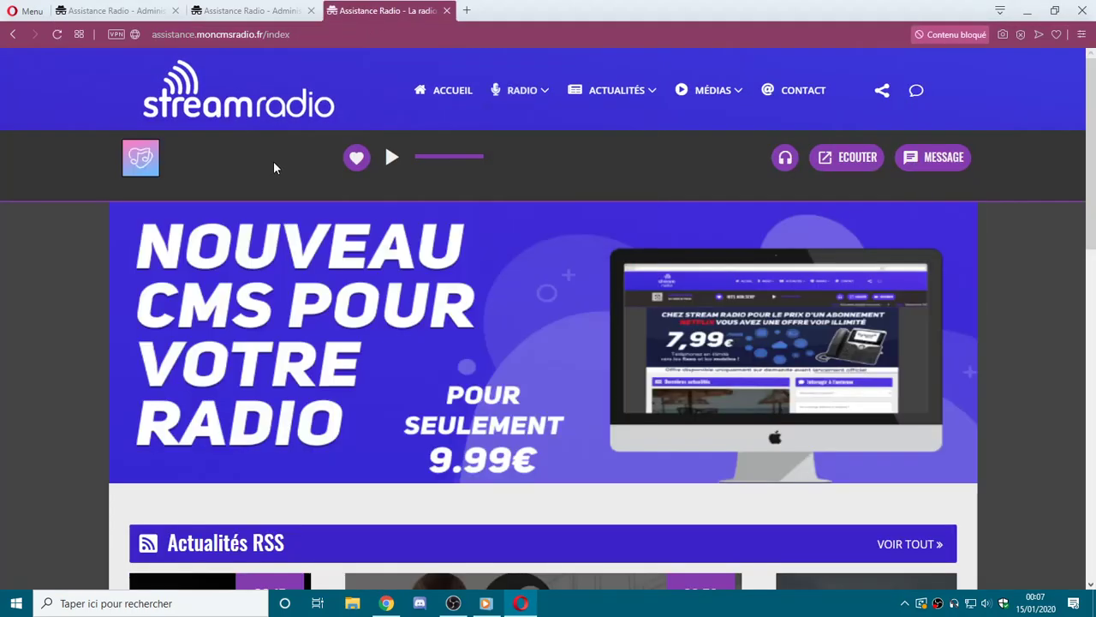
click(399, 161)
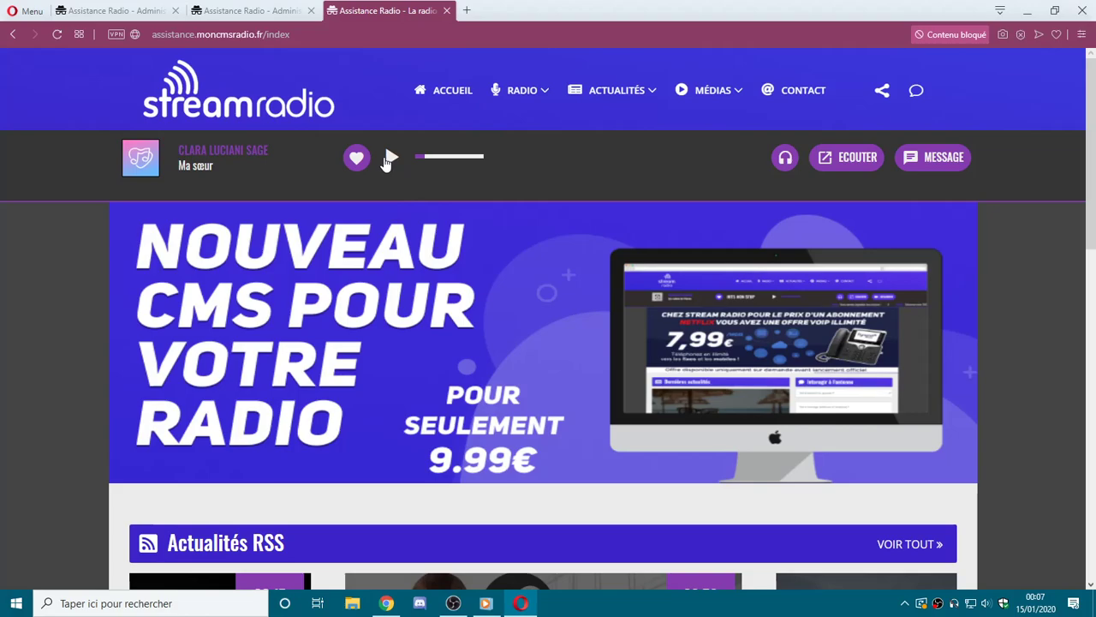
click(445, 157)
click(390, 158)
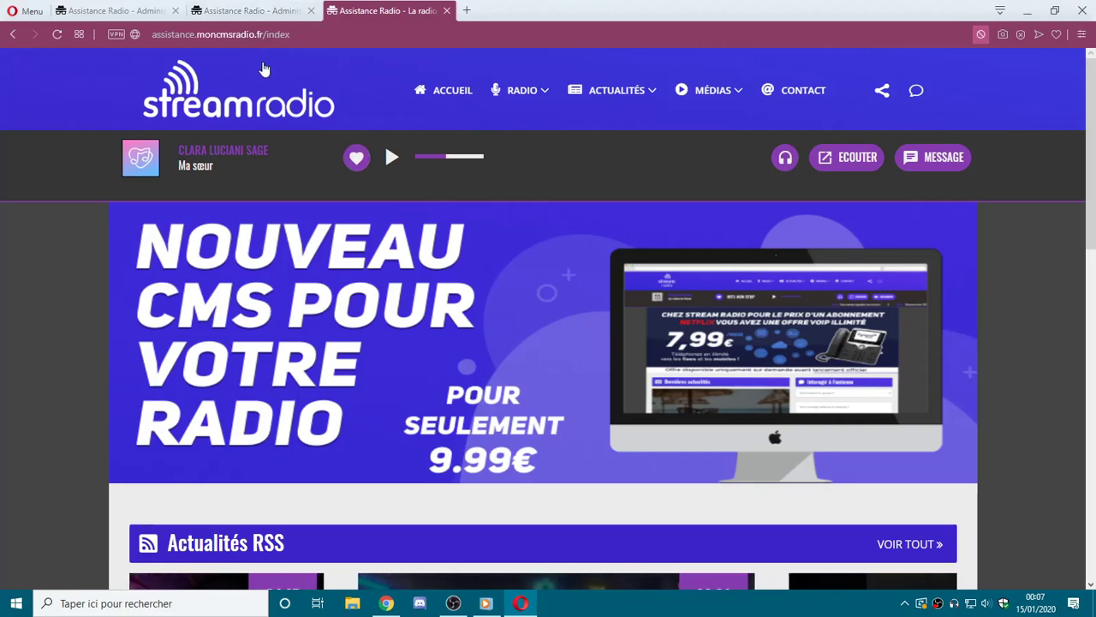
mouse_move(784, 157)
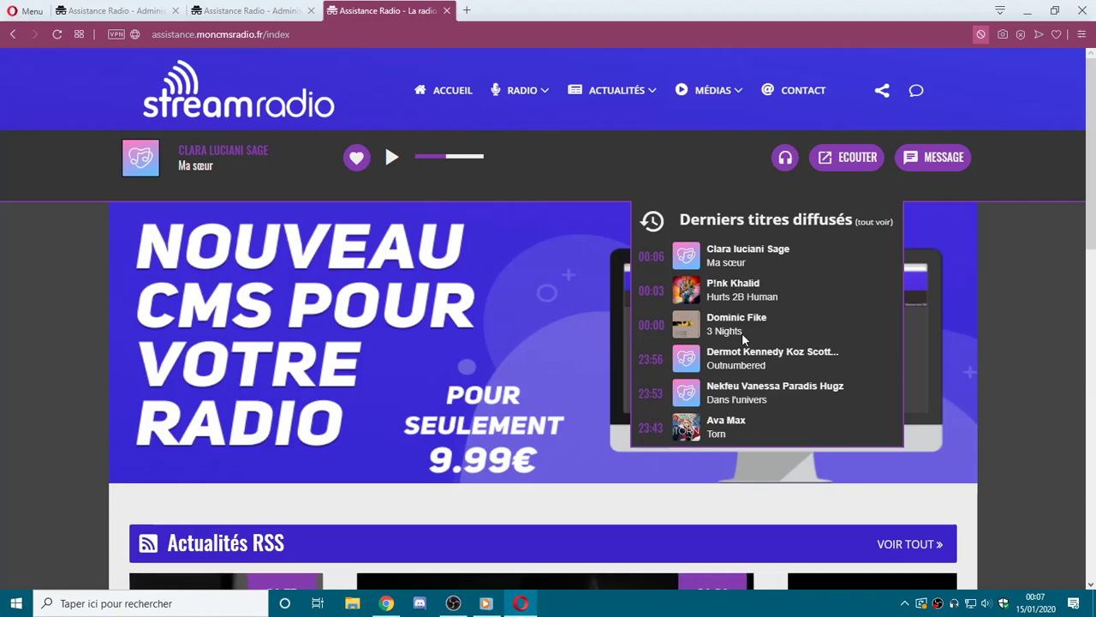
click(746, 222)
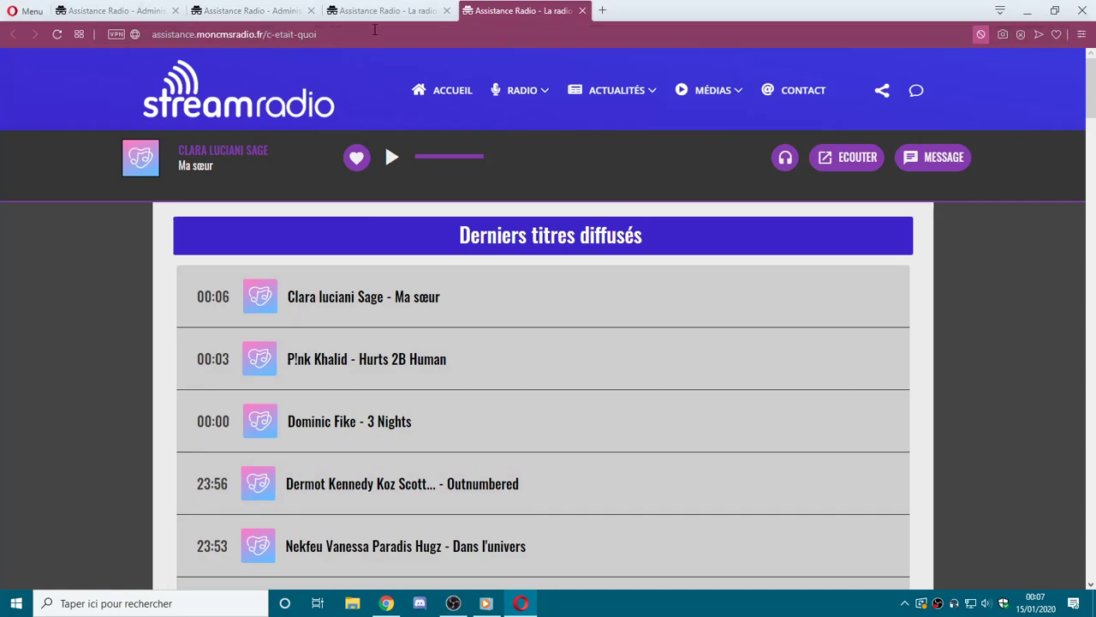
Close the recently played and icon library tabs, returning to the Icecast server form.
middle_click(524, 14)
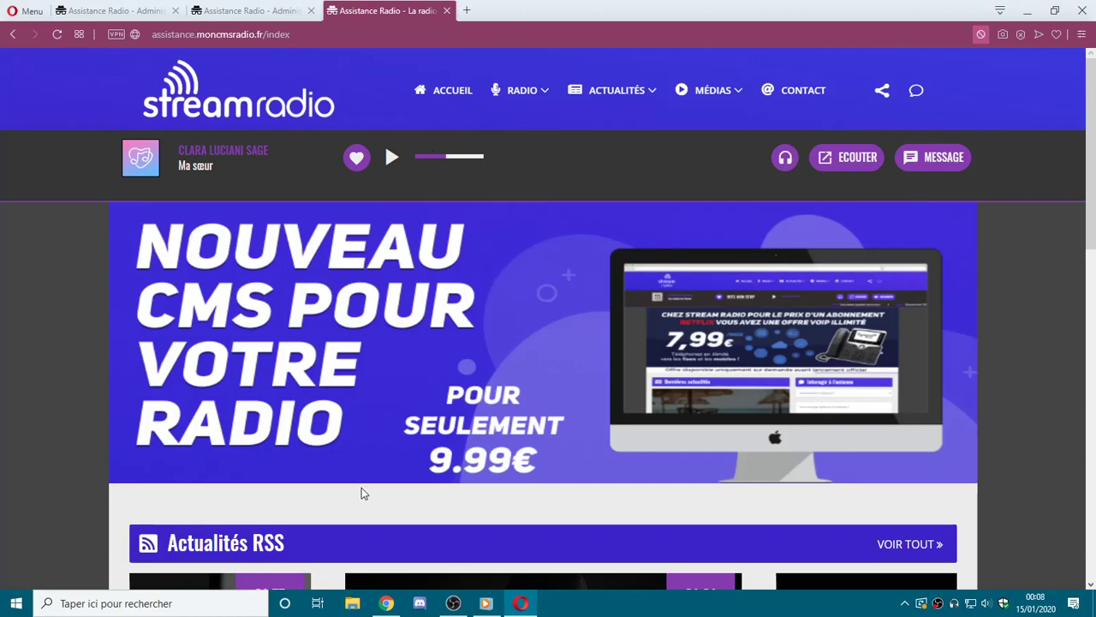
scroll(646, 274, down, 10)
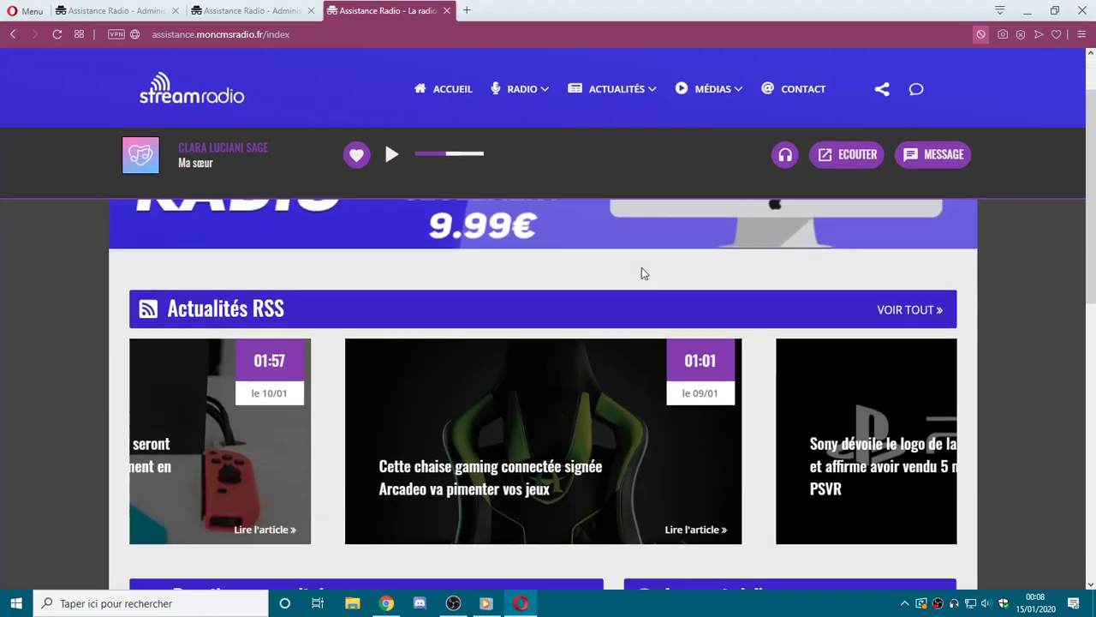
scroll(644, 268, up, 10)
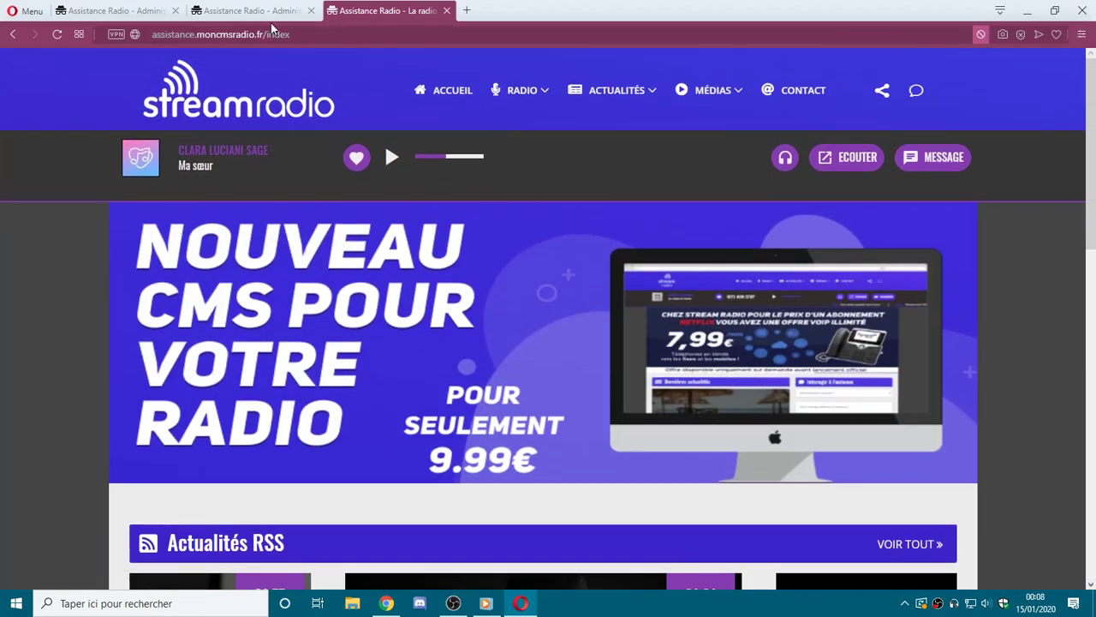
click(271, 14)
scroll(511, 250, up, 6)
click(159, 9)
click(310, 11)
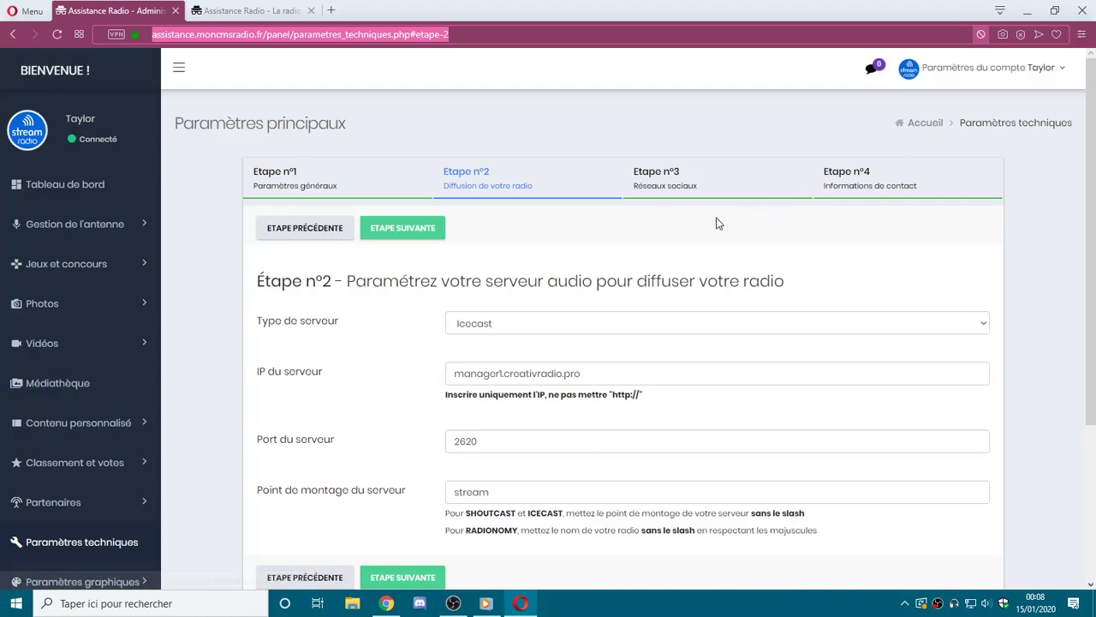
Look over the public home page in the site's browser tab.
scroll(266, 387, down, 3)
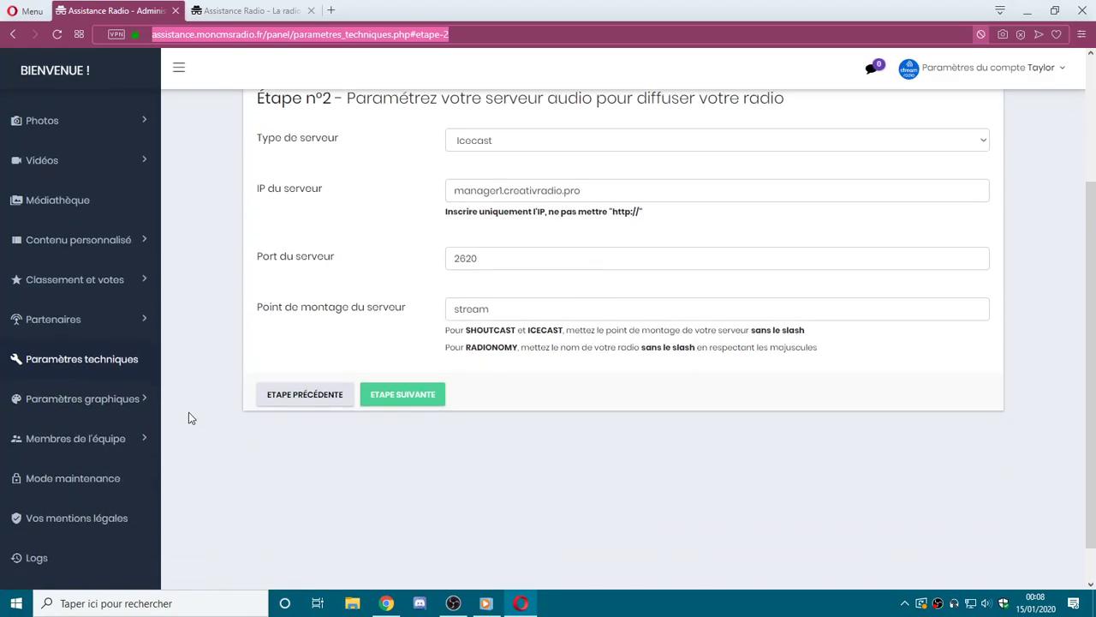
click(221, 8)
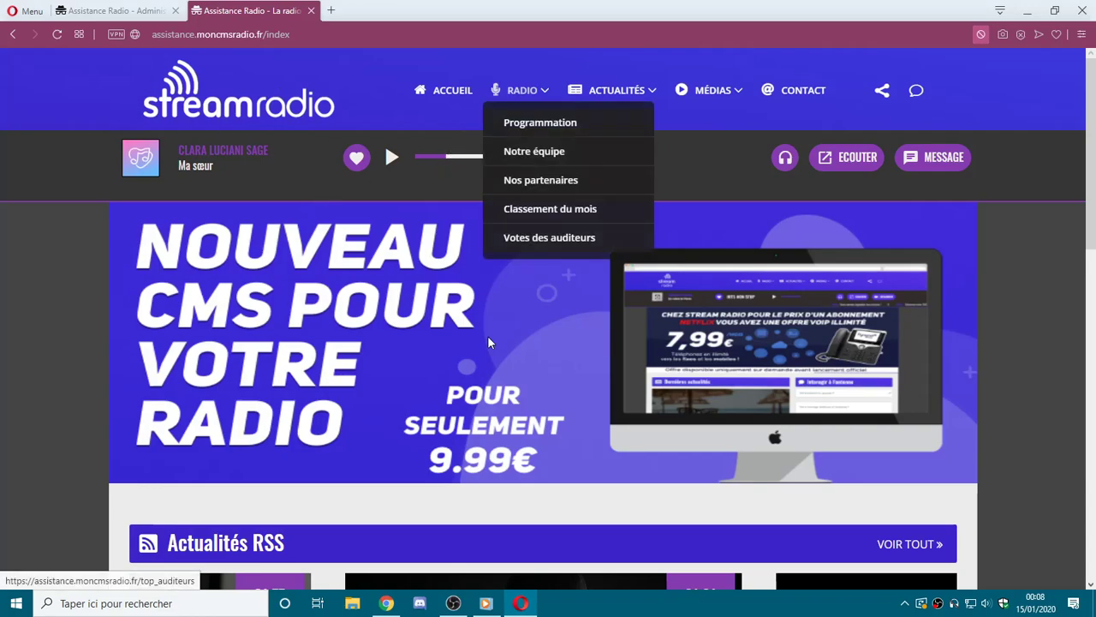
scroll(489, 327, down, 3)
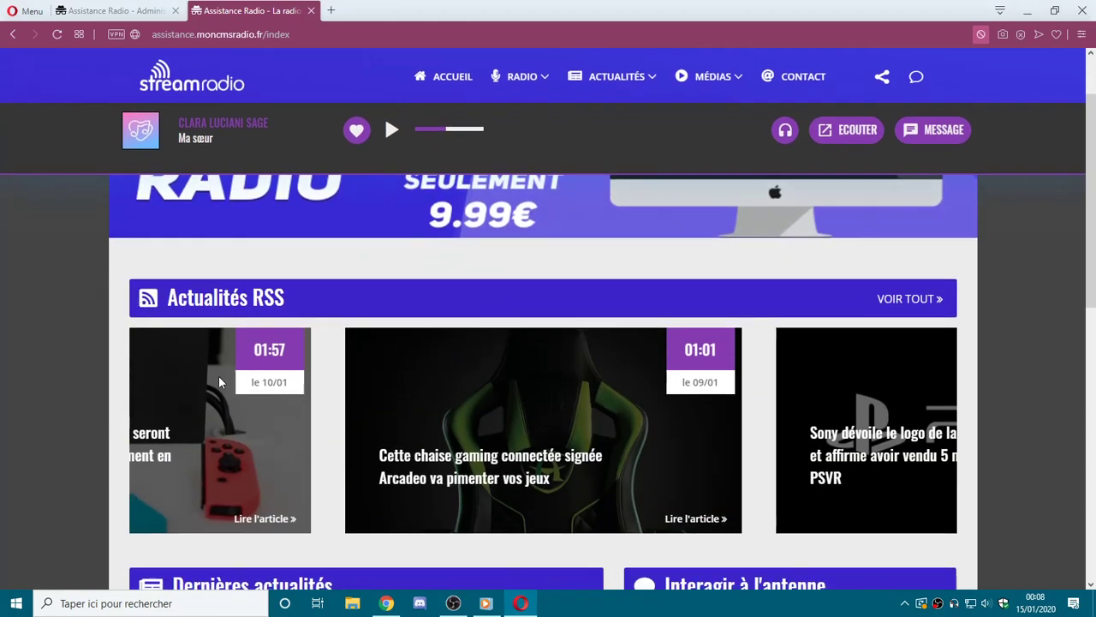
Save step 2 with Icecast on manager1.creativradio.pro, port 2620, mount point 'stream'.
click(69, 3)
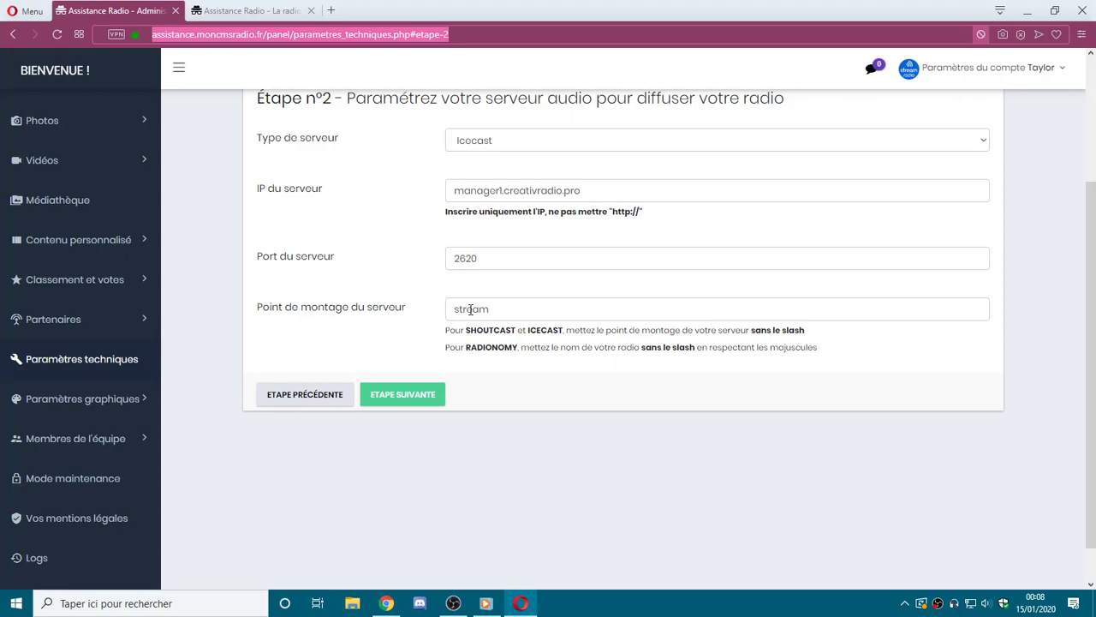
scroll(428, 377, down, 1)
click(405, 368)
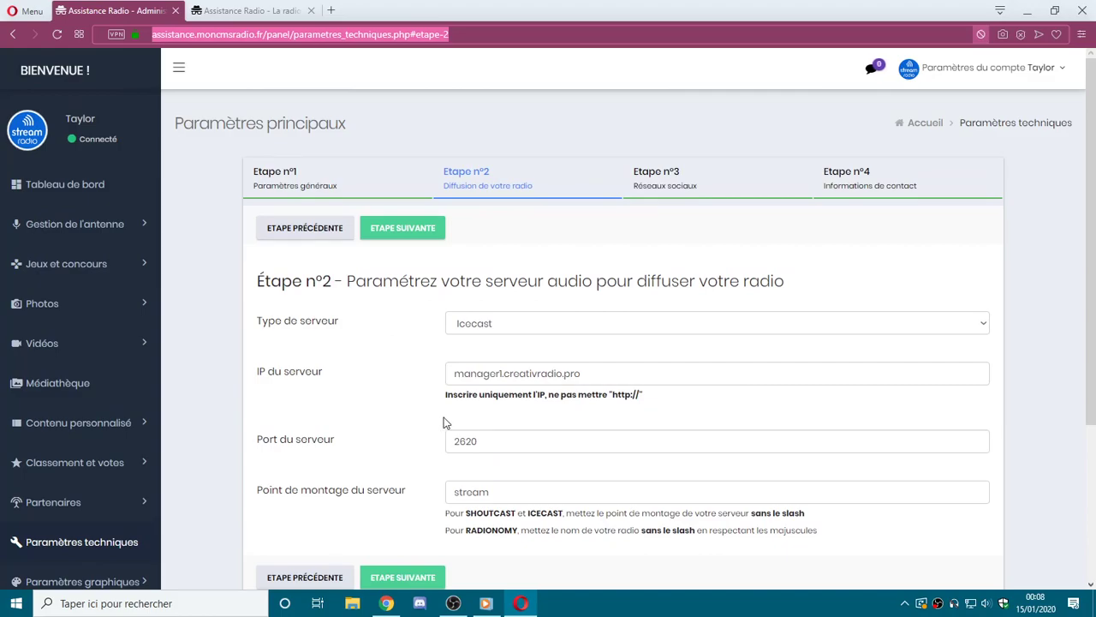
scroll(110, 531, down, 1)
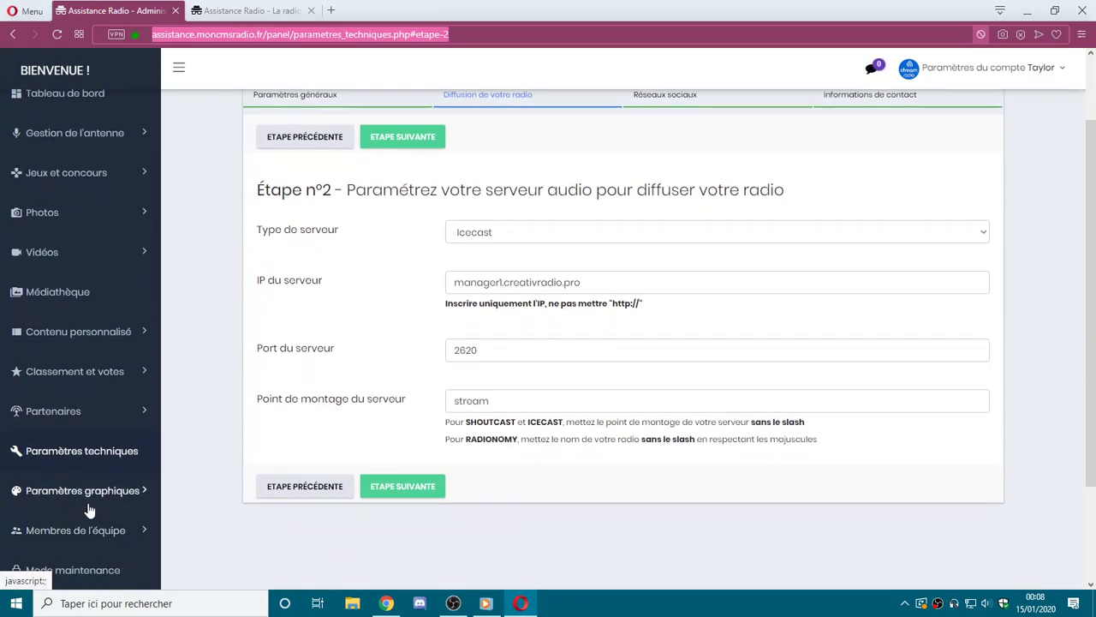